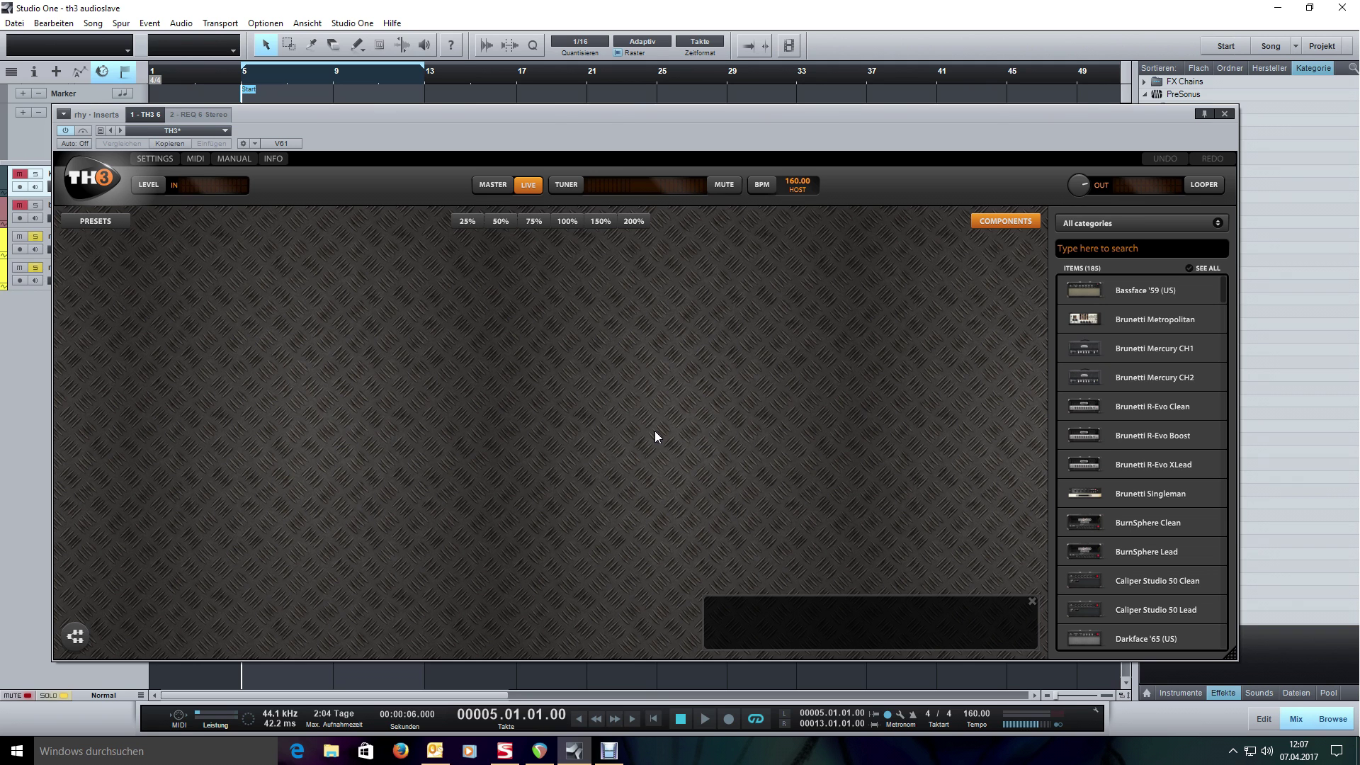
Step: Move the TH3 plugin window aside, examine the rhy L and rhy R guitar clips in the arrangement, and bring the window back
left_click_drag(742, 133, 677, 389)
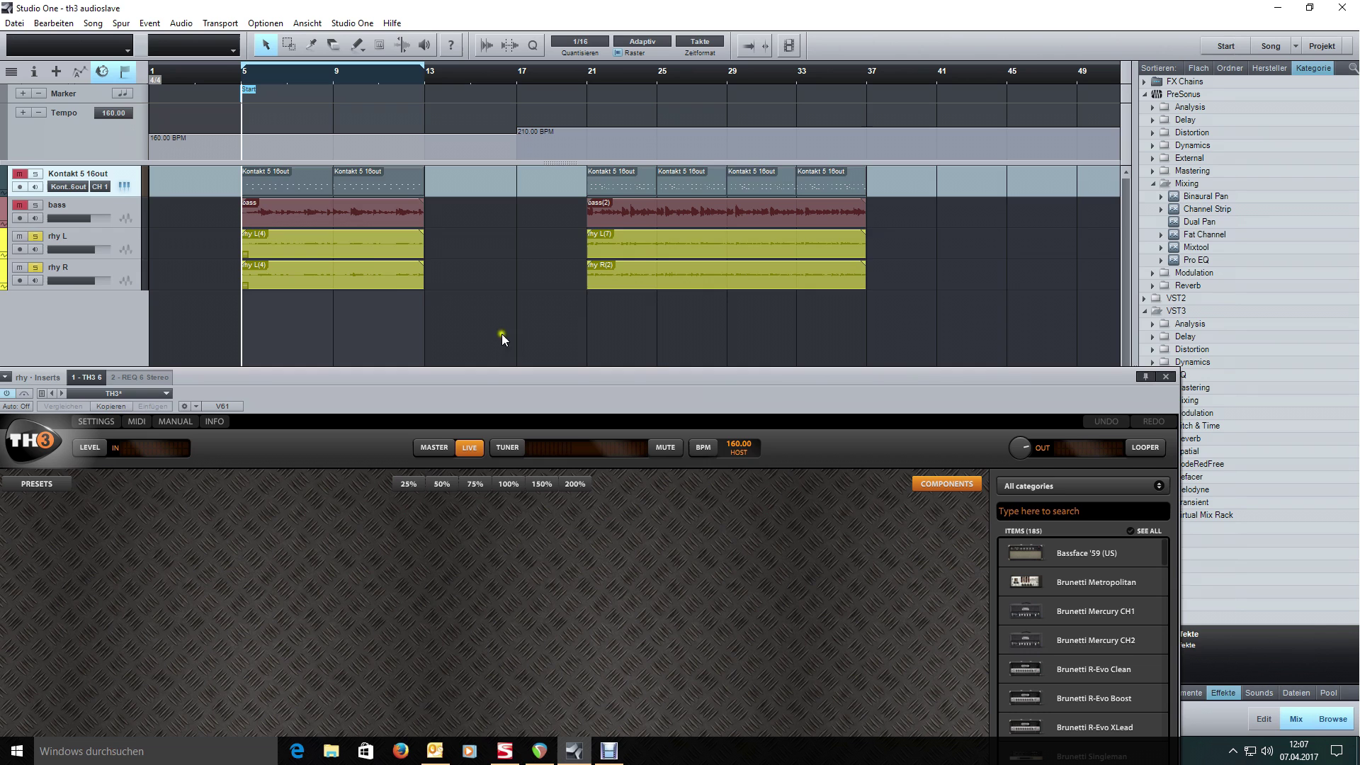
left_click(367, 249)
left_click(366, 270)
left_click(366, 245)
left_click(526, 253)
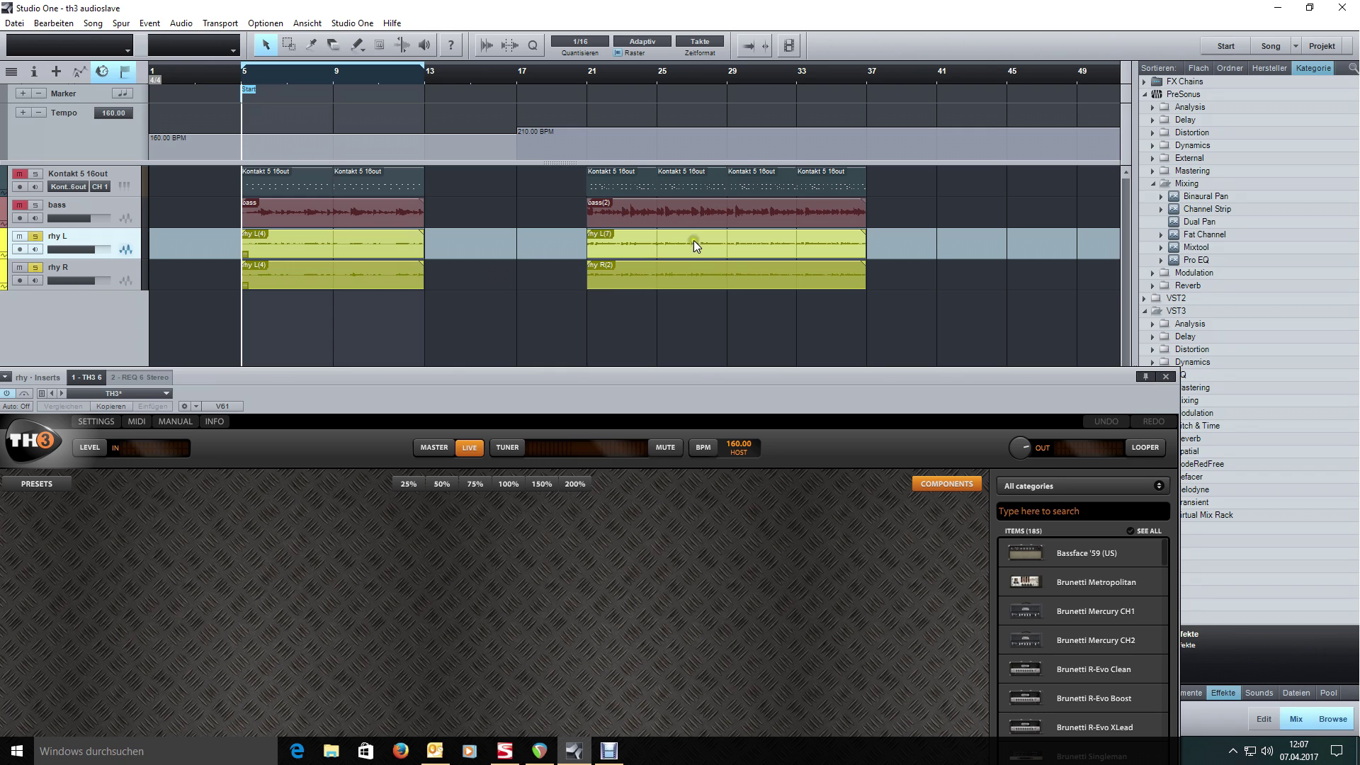
left_click_drag(684, 384, 709, 338)
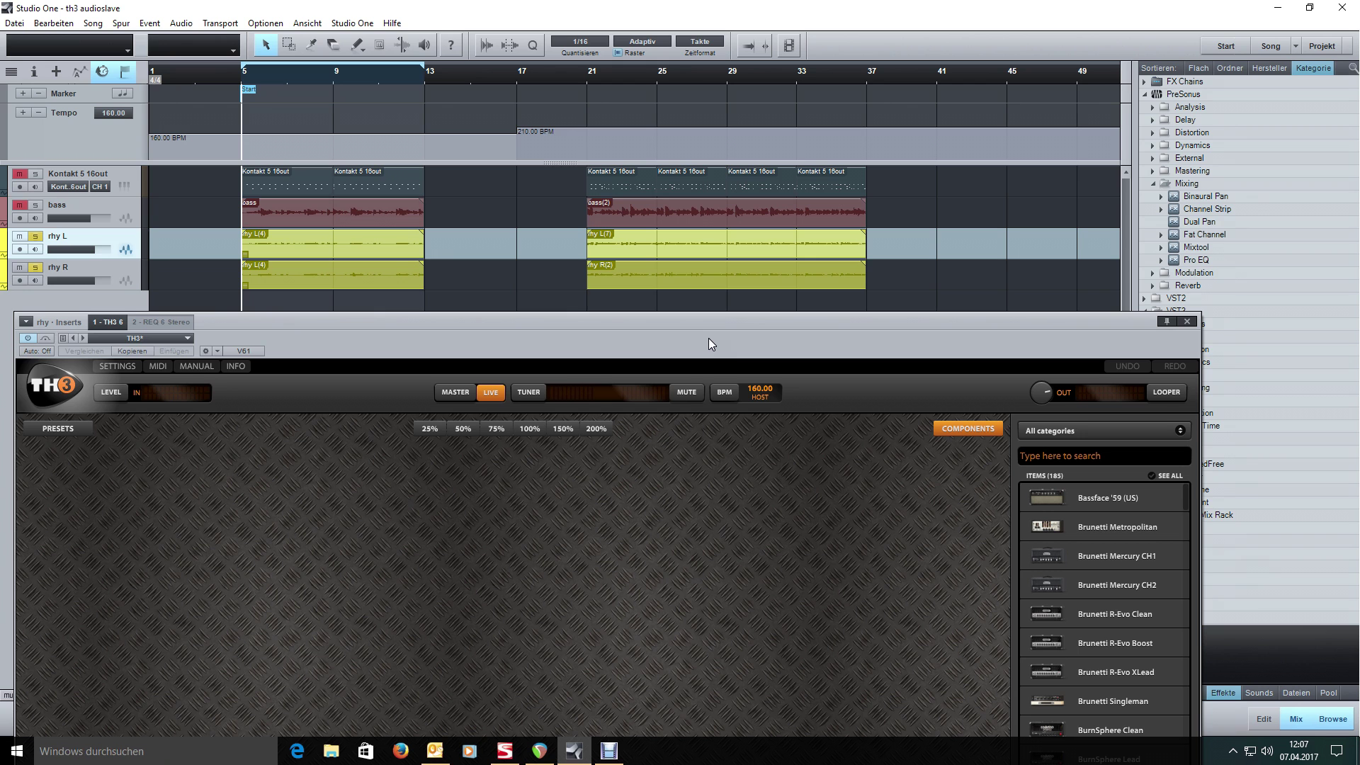
left_click_drag(708, 338, 750, 128)
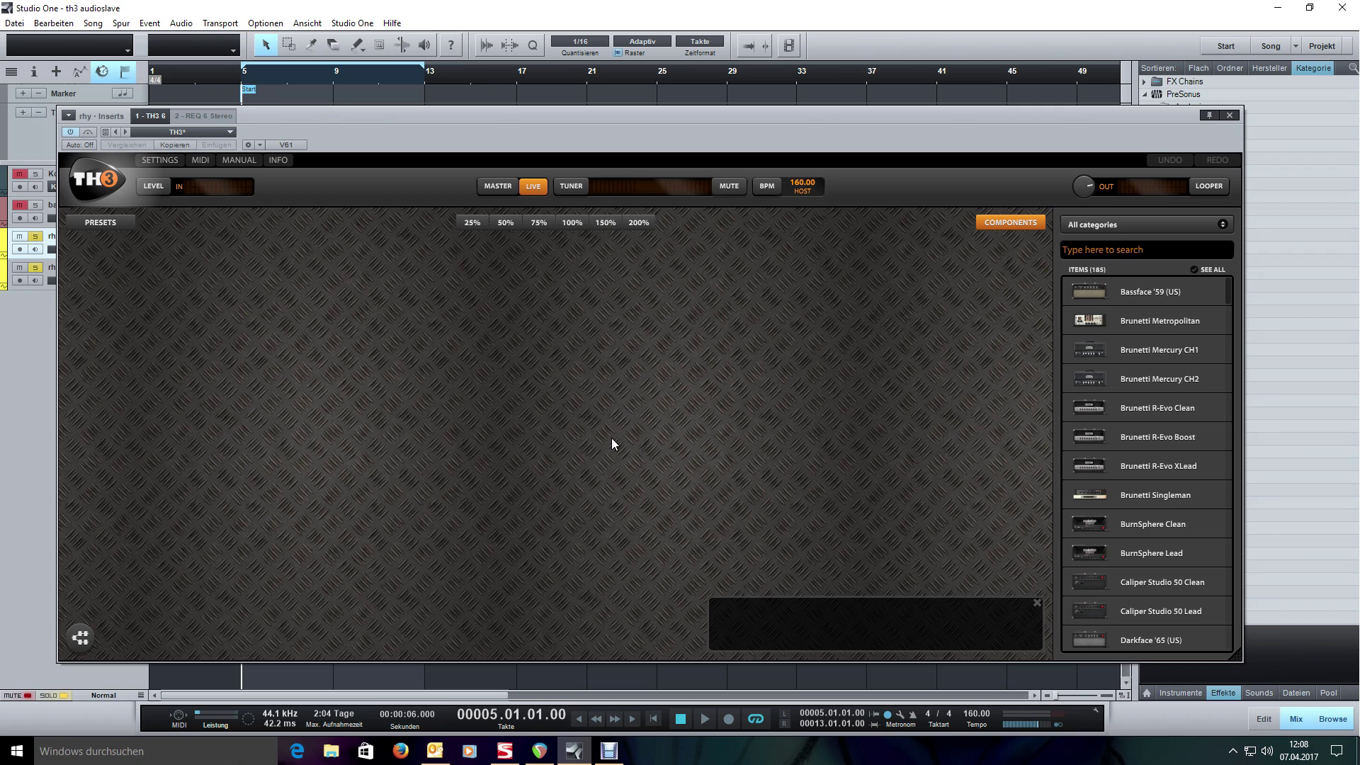
left_click_drag(618, 127, 618, 118)
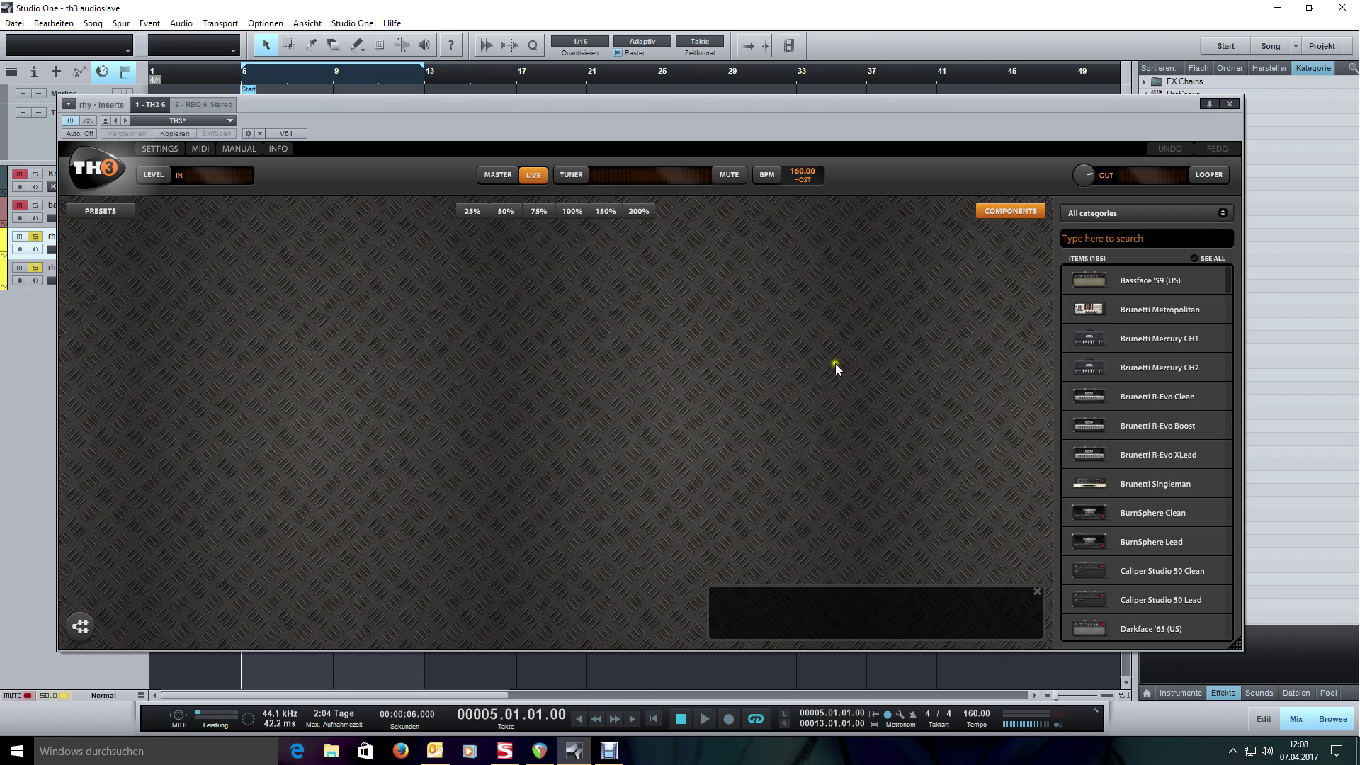
Step: Add the Rock 22.10 Normal amp to the empty rig together with its matching 2x12 OB Green (UK) cabinet
scroll(1105, 321, "down", 15)
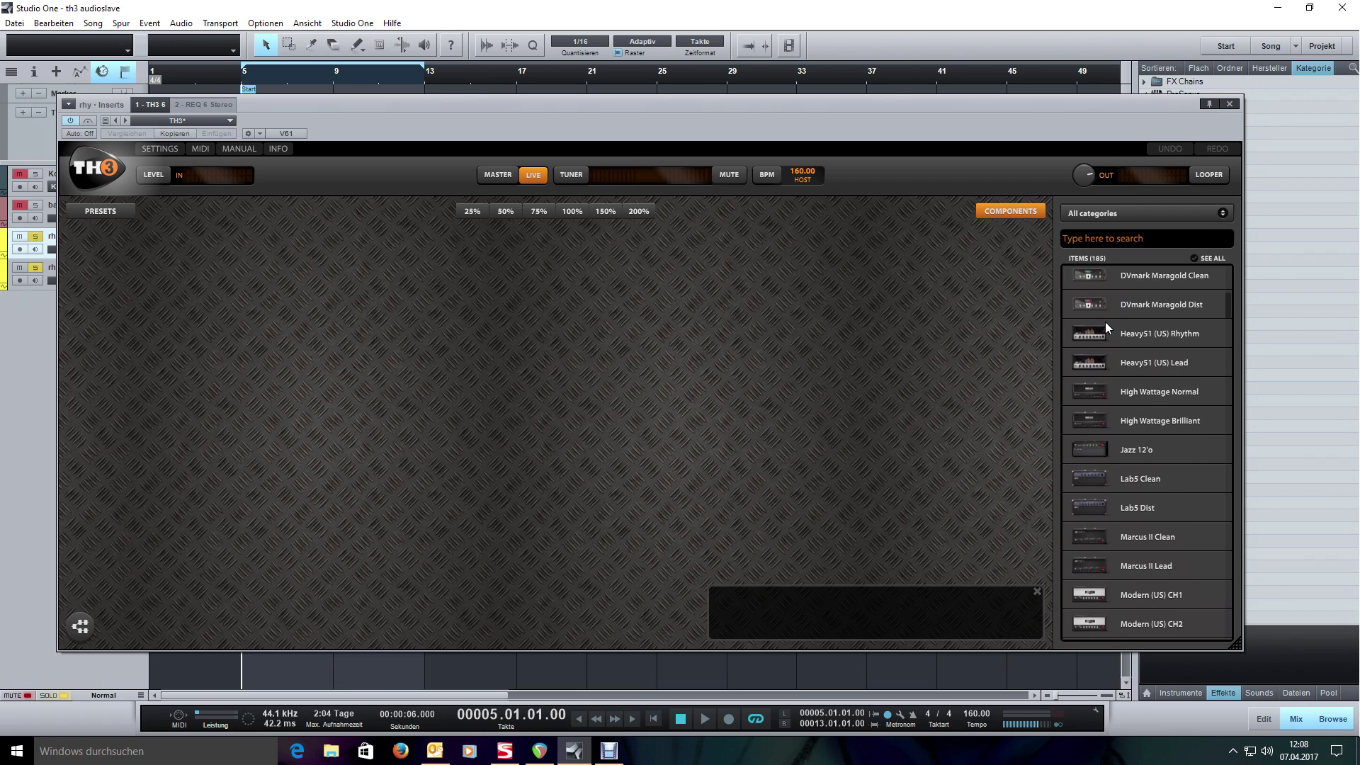
scroll(1106, 321, "down", 10)
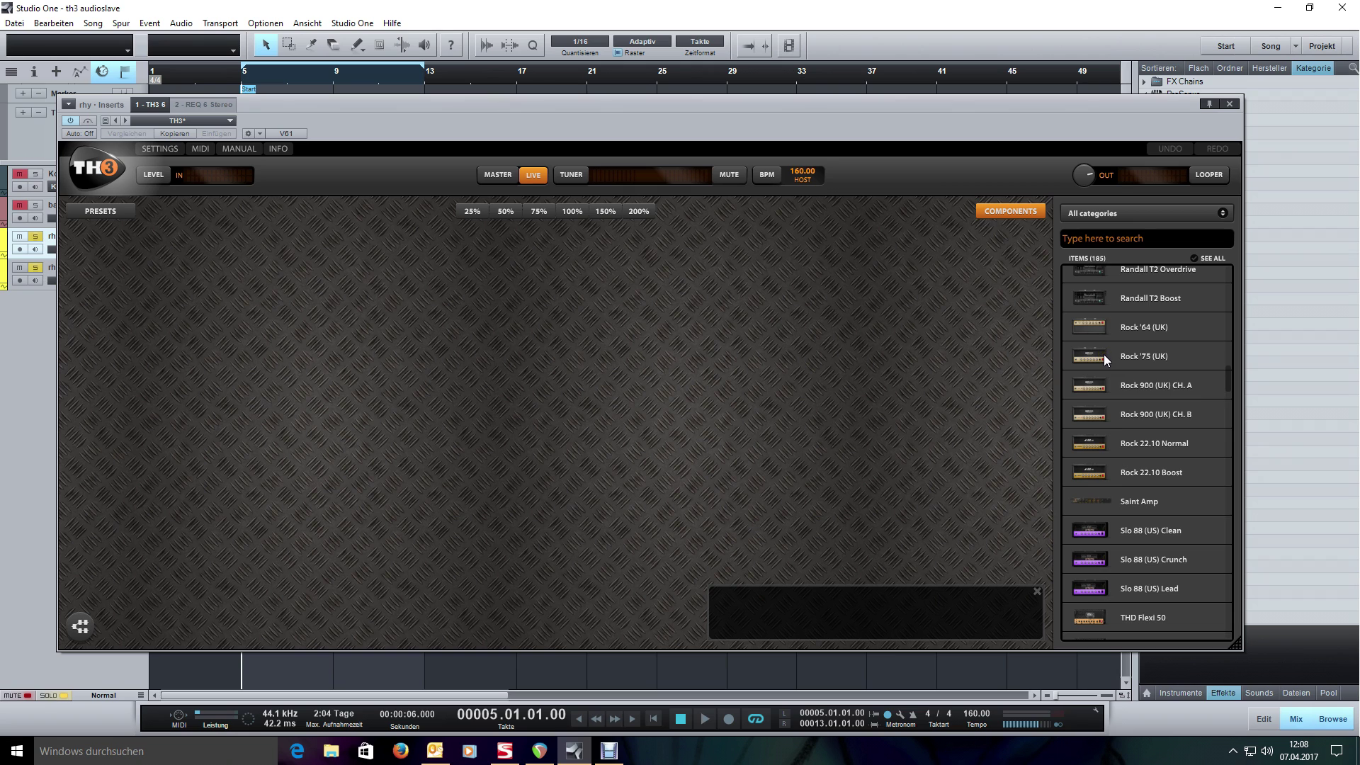
mouse_move(1104, 355)
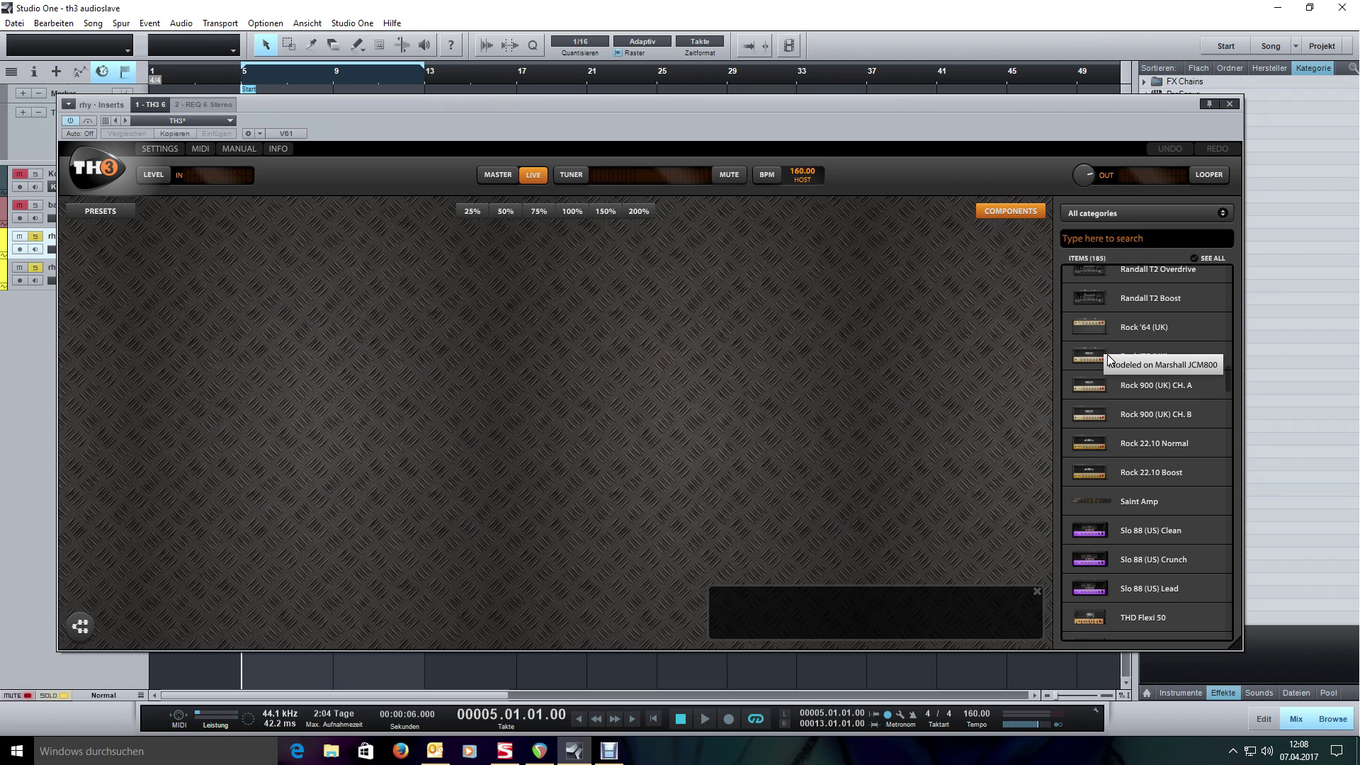
mouse_move(1092, 446)
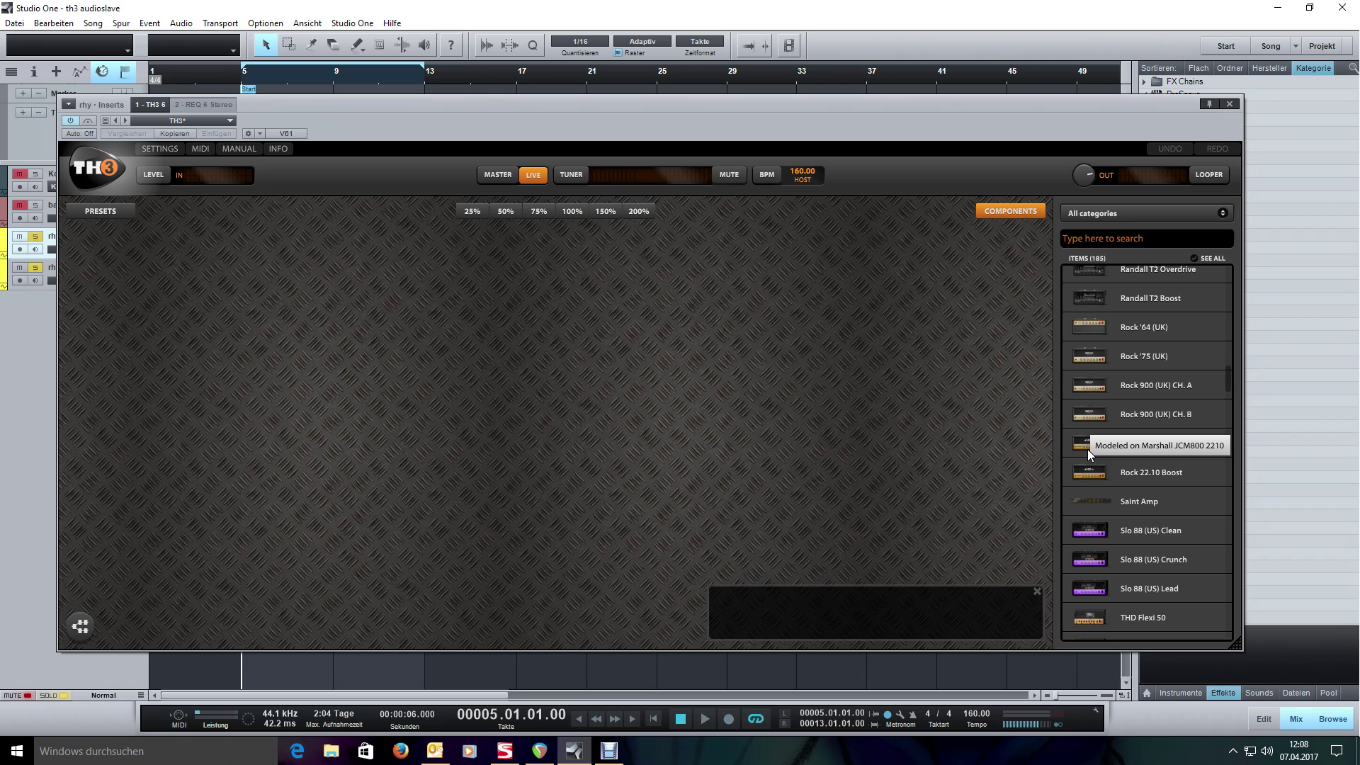
mouse_move(1149, 359)
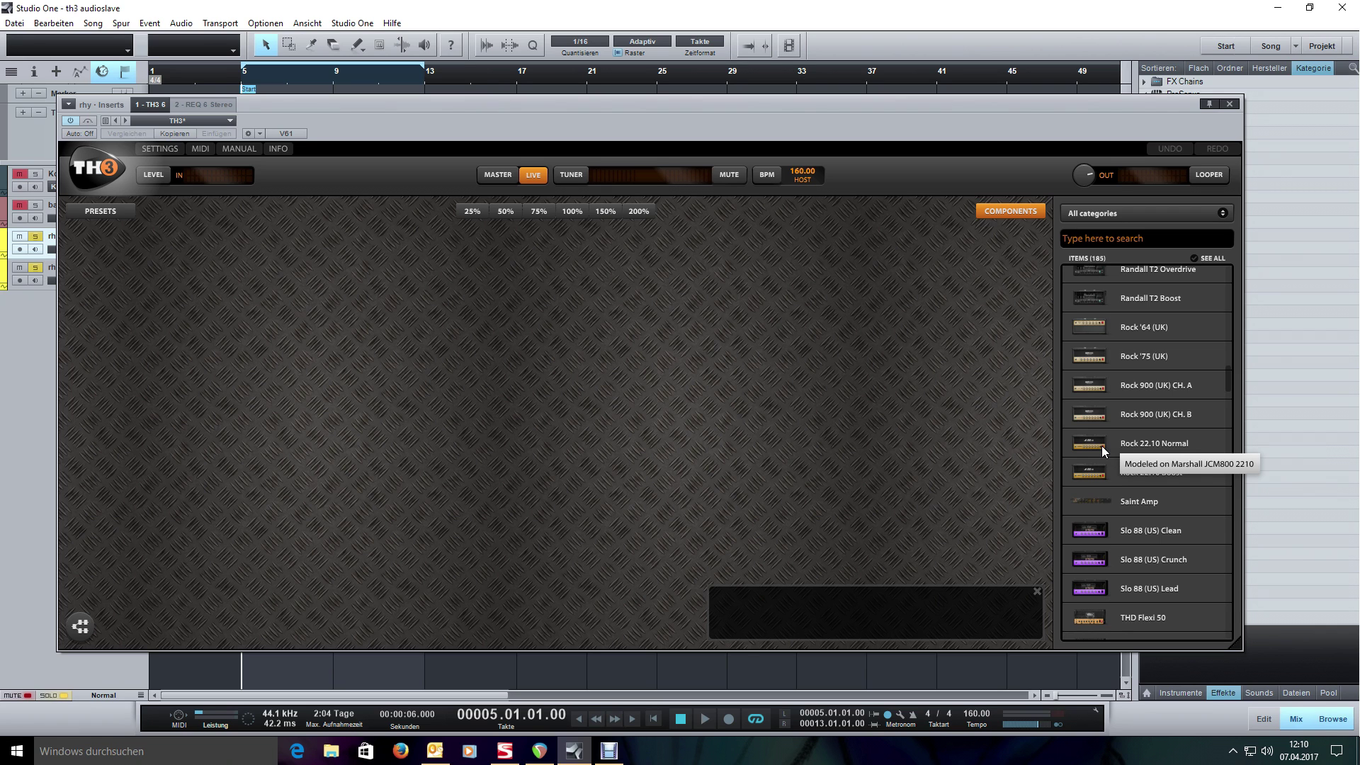
left_click_drag(1102, 444, 670, 474)
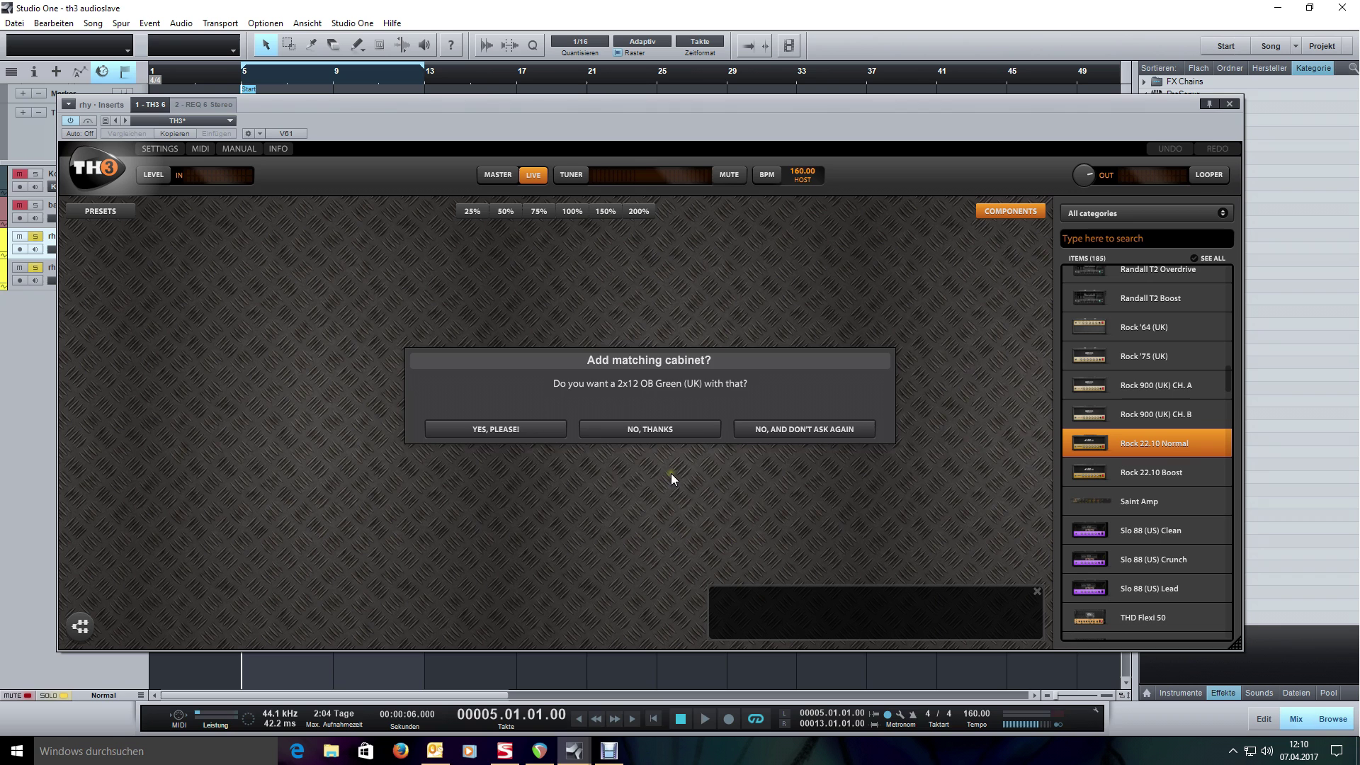
left_click(530, 433)
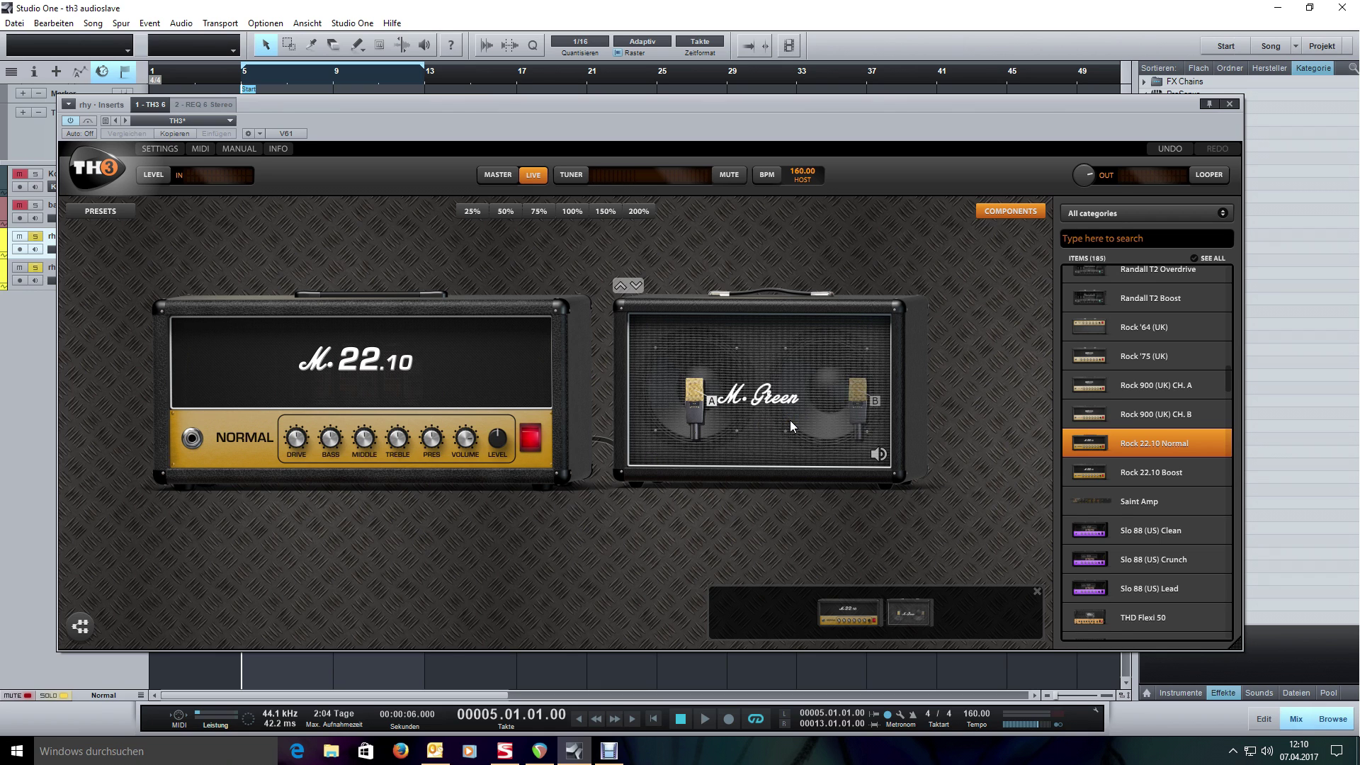
Step: Replace the 2x12 OB Green (UK) cabinet with the 4x12 Heavy 51 (US)
right_click(761, 378)
mouse_move(758, 423)
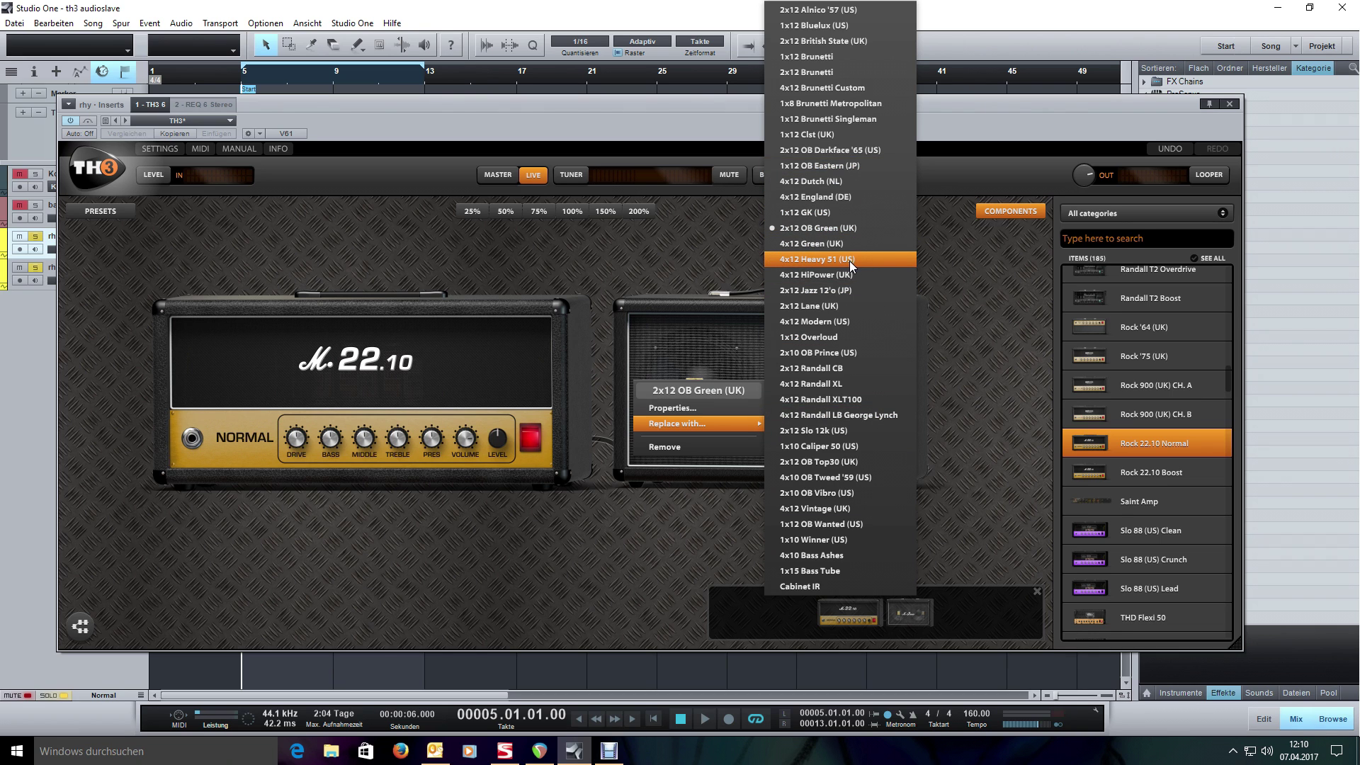
left_click(821, 259)
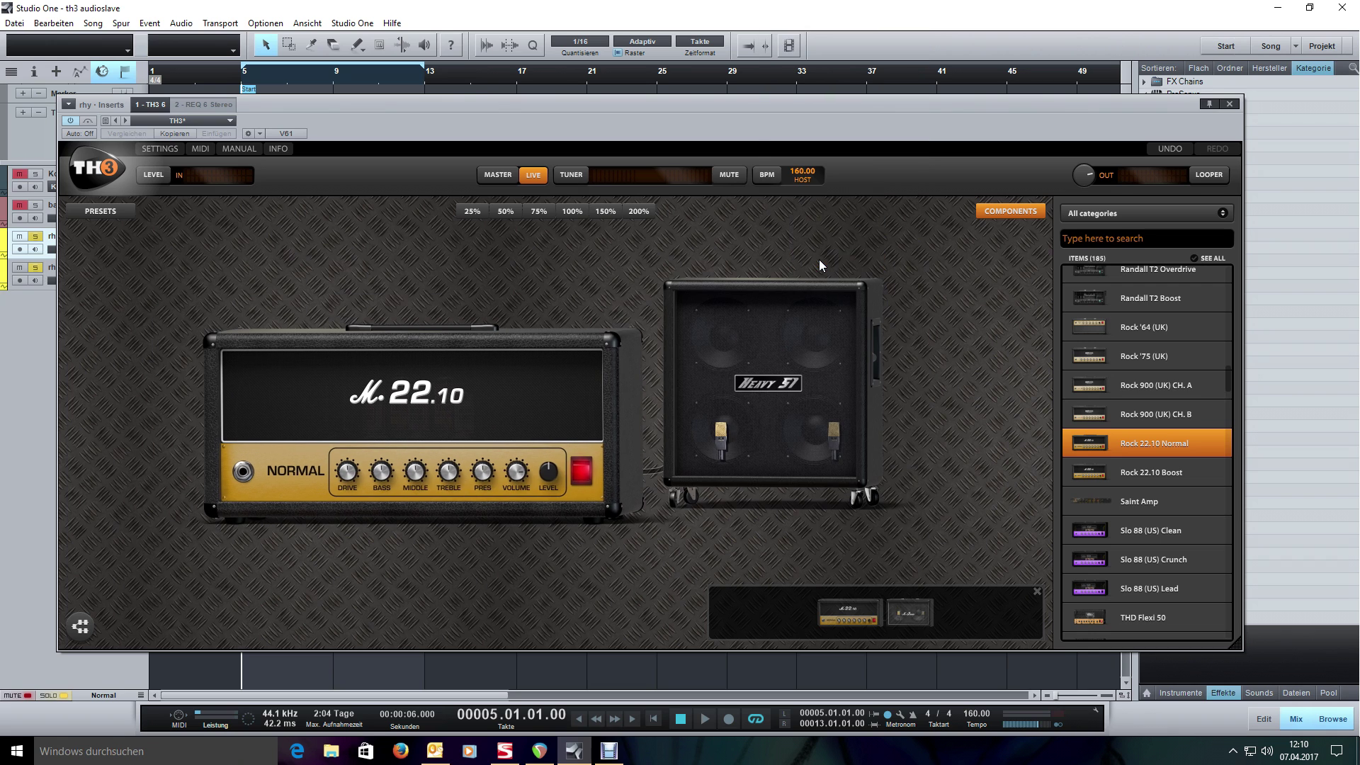
mouse_move(819, 352)
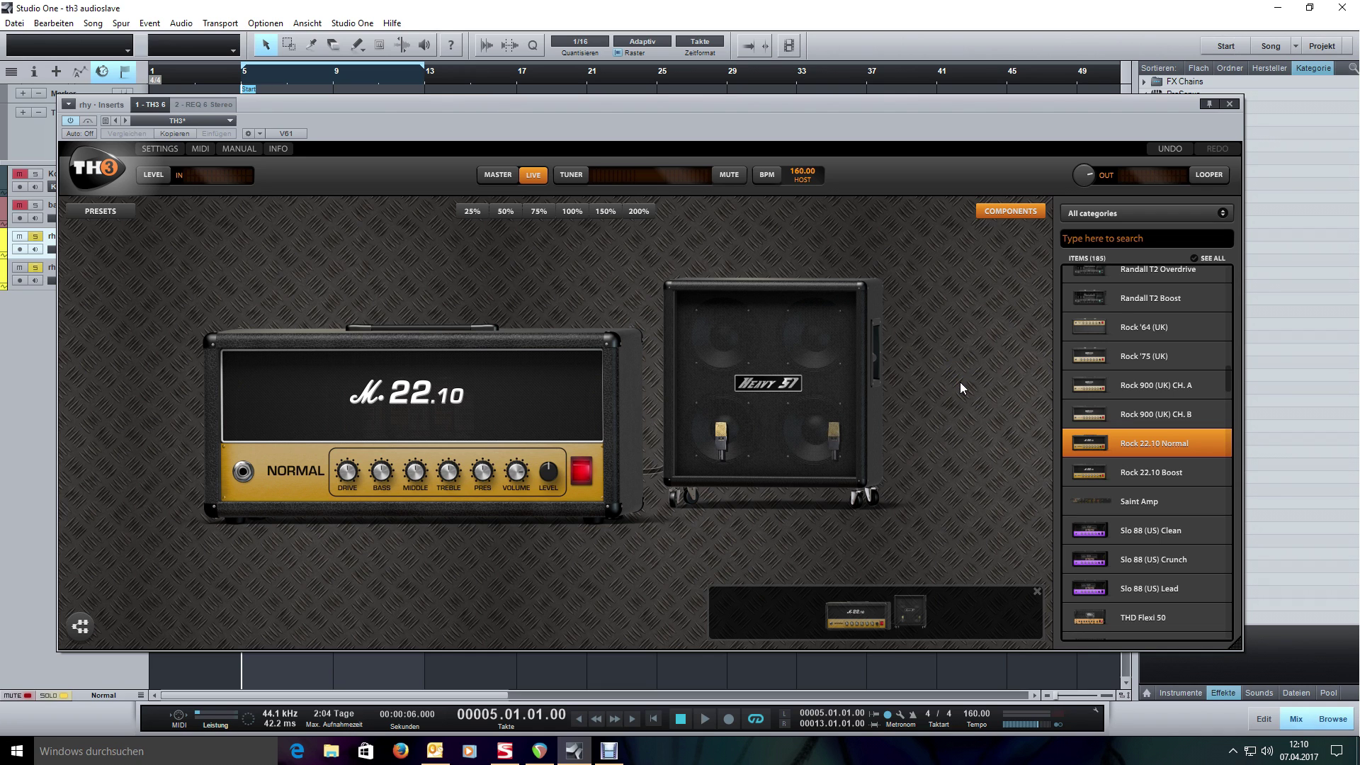
mouse_move(849, 382)
Step: Audition the rhythm guitars from bar 5 and set the amp's Drive to 10
key("space")
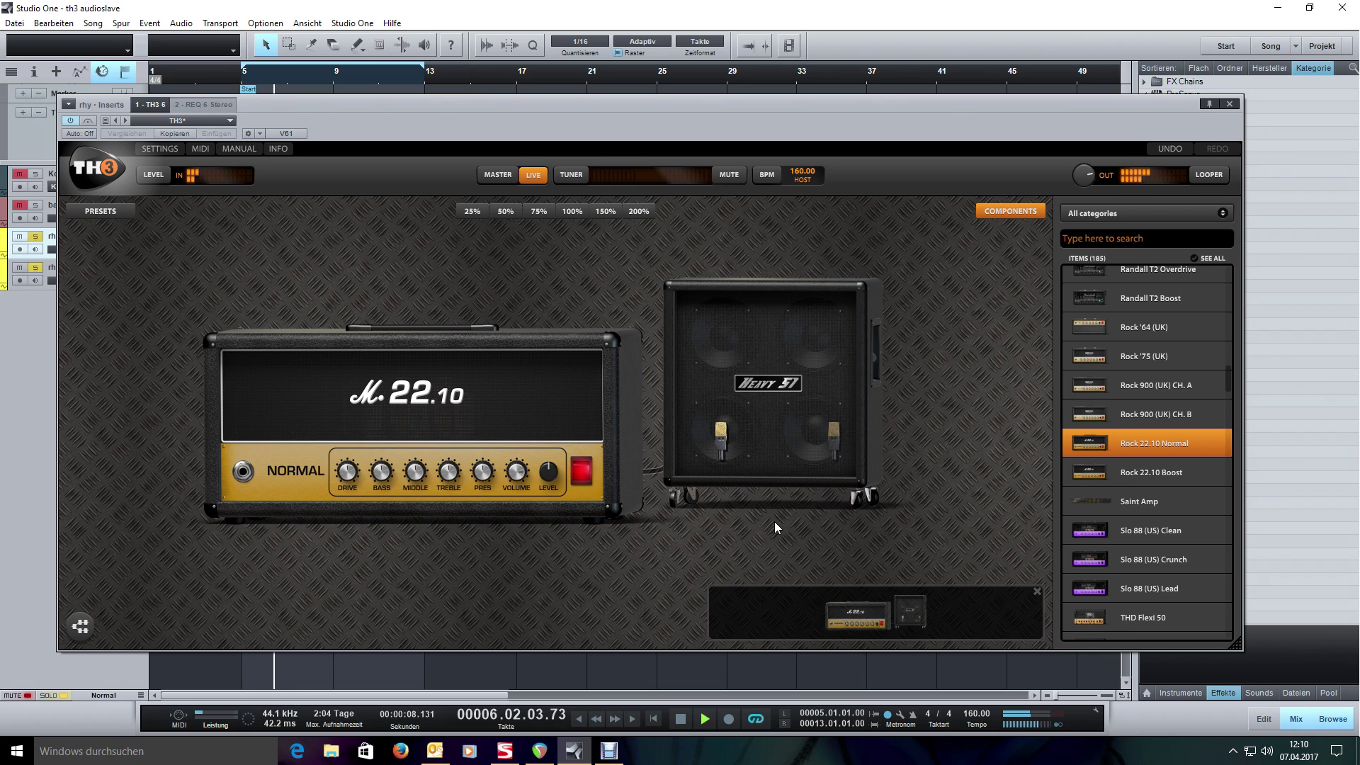
key("space")
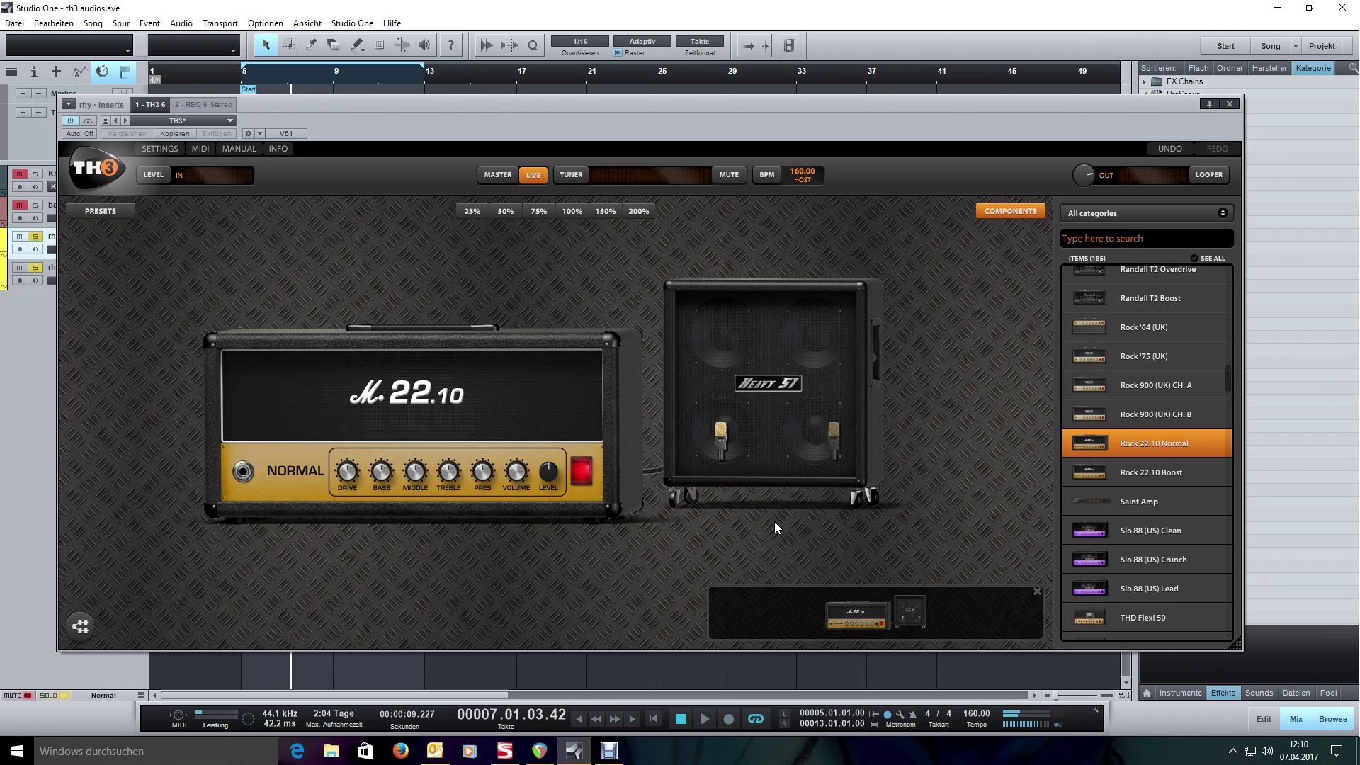
key("comma")
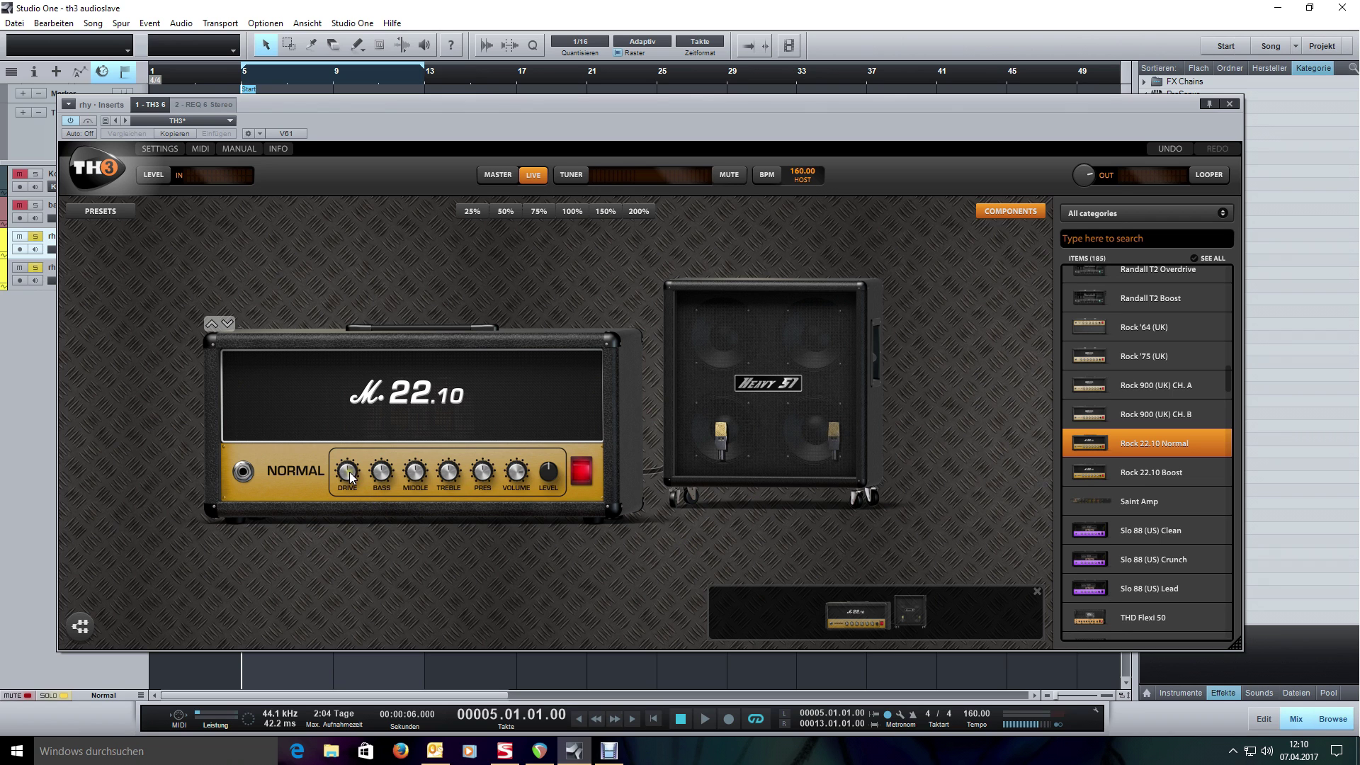
key("space")
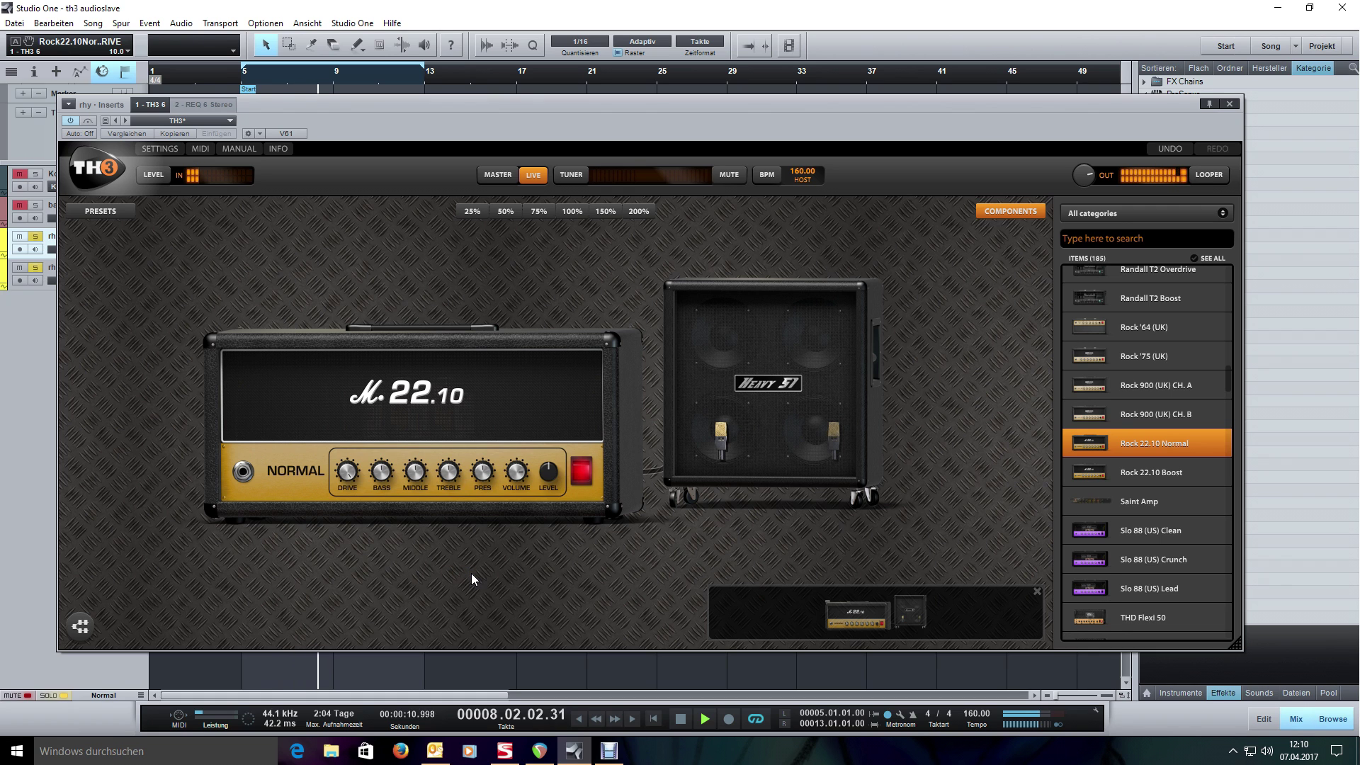
key("space")
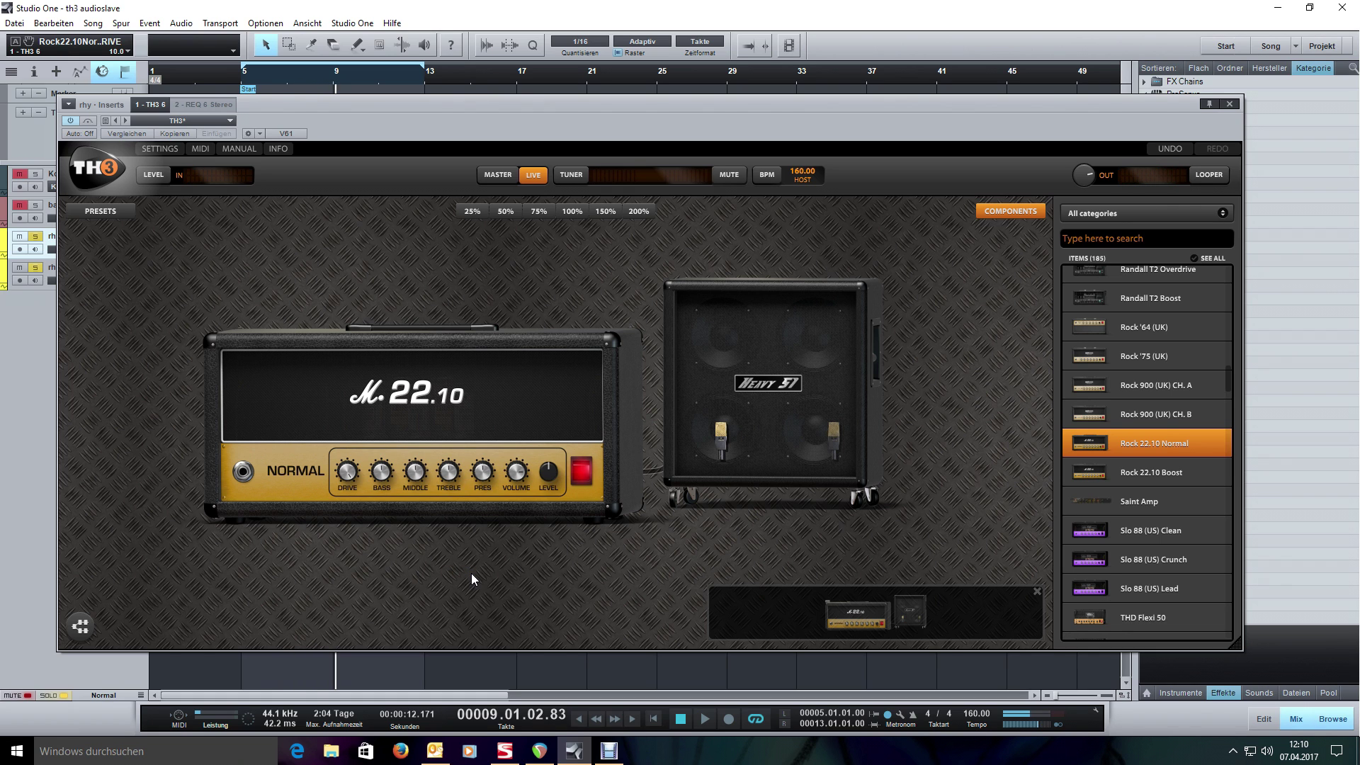
Step: Change the cabinet's microphone A to GermanFet87 [C]
left_click(722, 439)
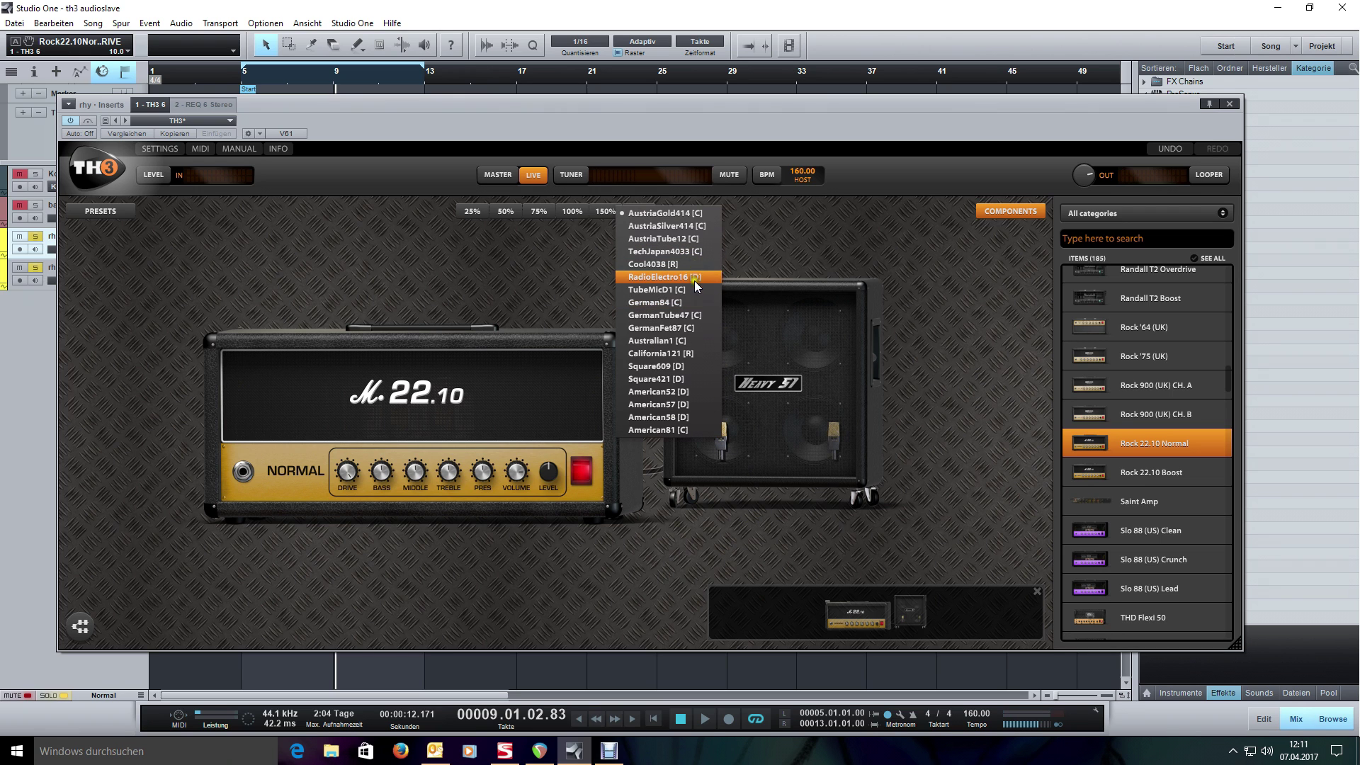
left_click(699, 328)
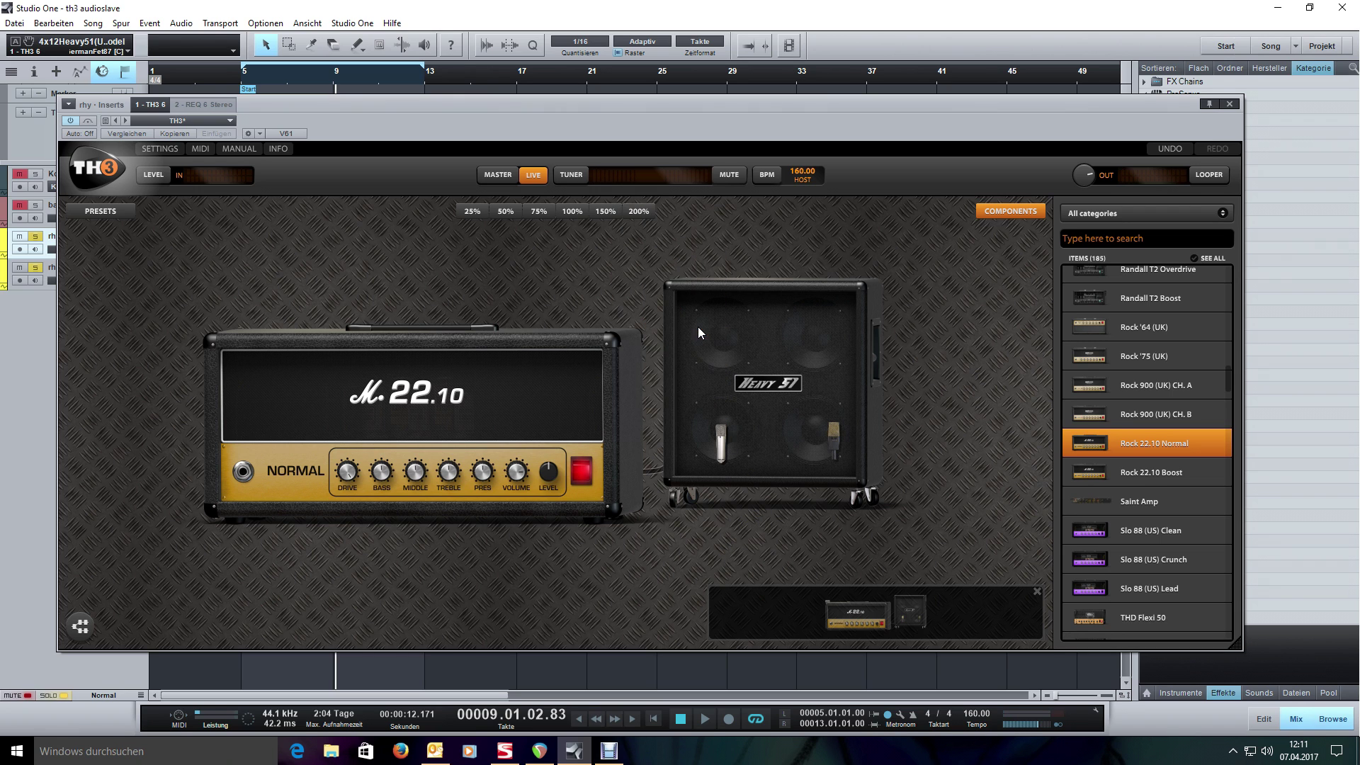
mouse_move(723, 446)
Step: Filter the components to Distortion and place the CAT pedal in front of the amp
left_click(1109, 215)
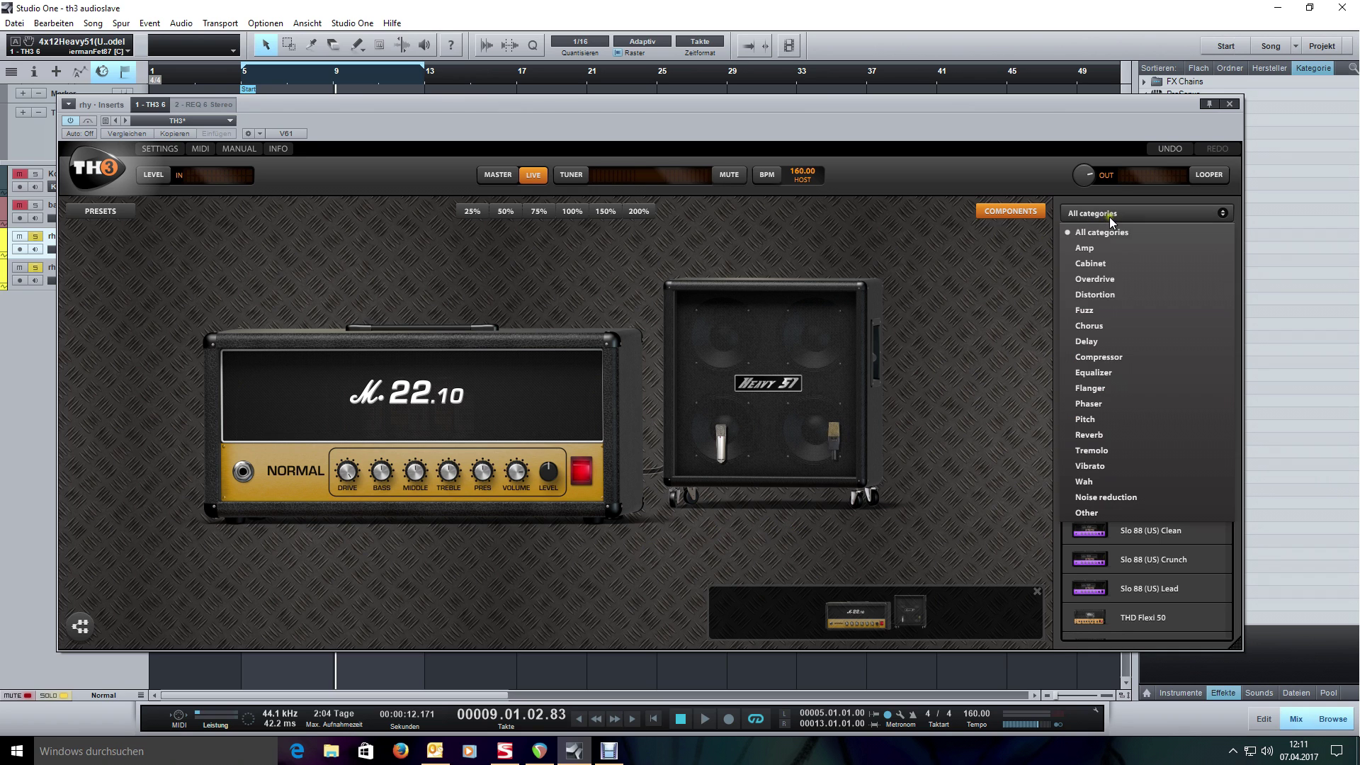
left_click(1170, 294)
left_click_drag(1158, 372, 201, 406)
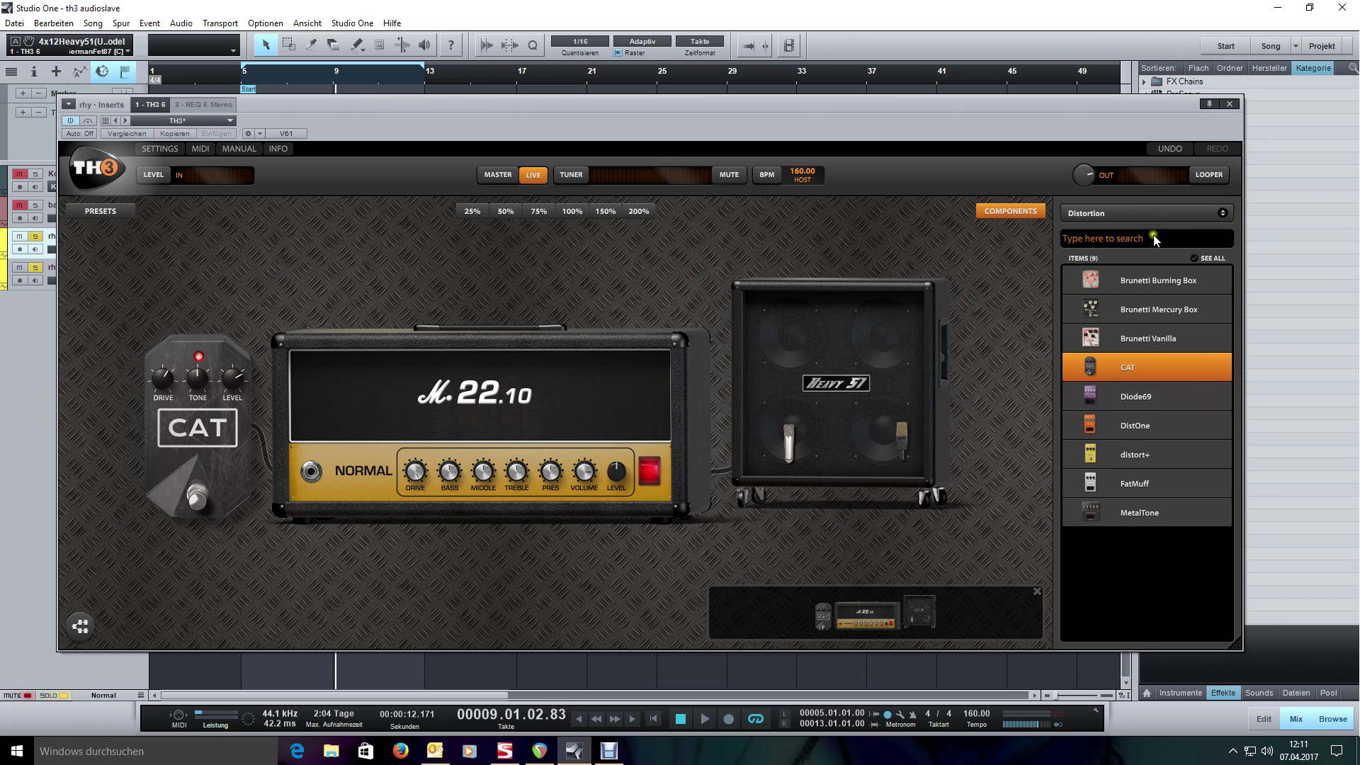
Step: Look through the Overdrive components and return to the Distortion category
left_click(1132, 214)
left_click(1145, 277)
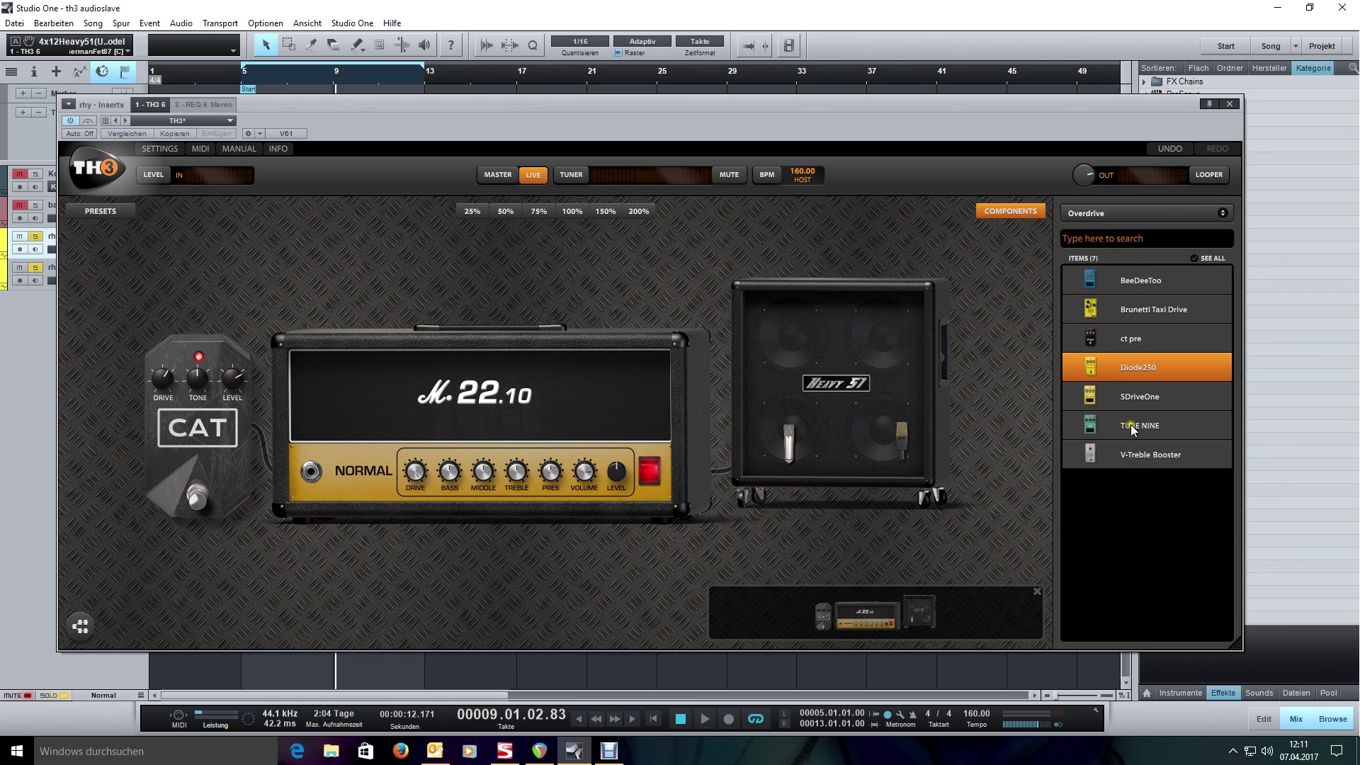
left_click(1113, 214)
left_click(1121, 288)
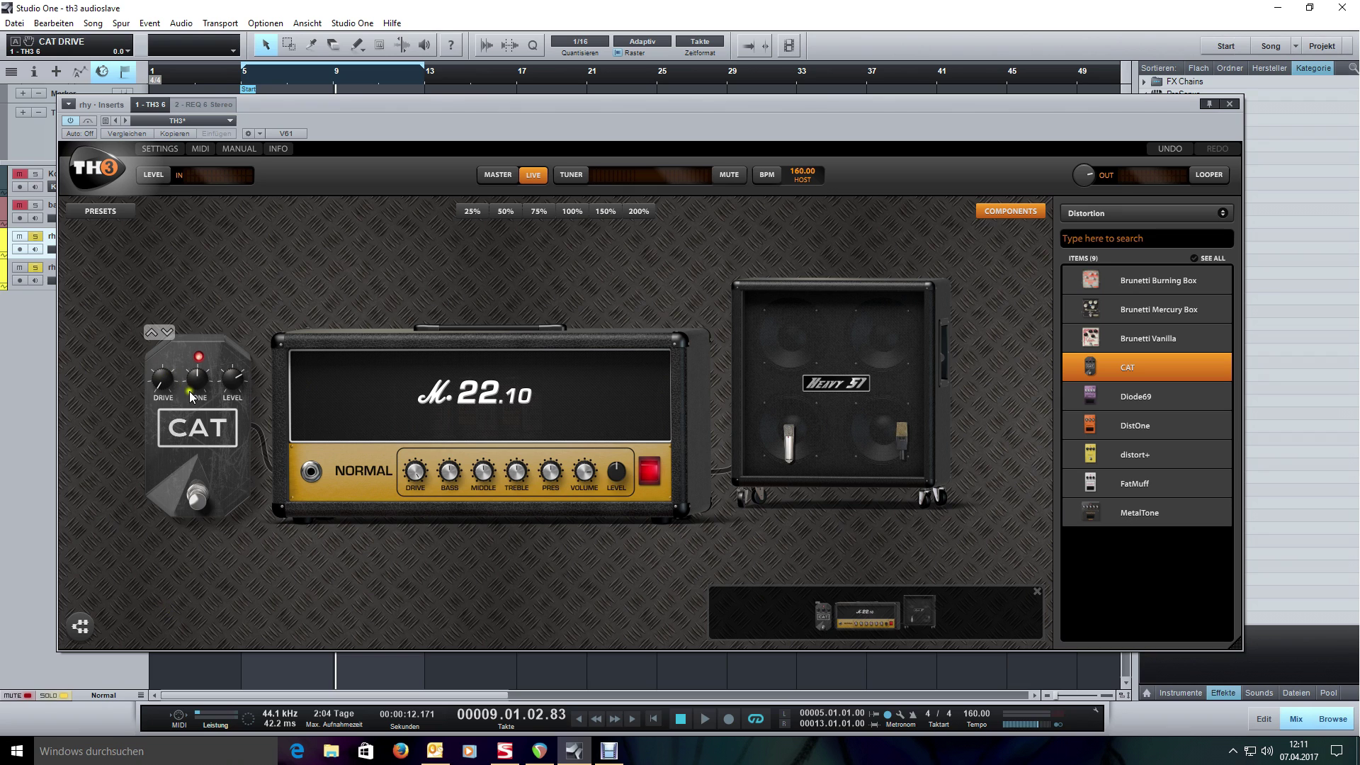
Step: Audition the guitars through the CAT pedal and lower the amp's Level to -9.0
key("space")
key("space")
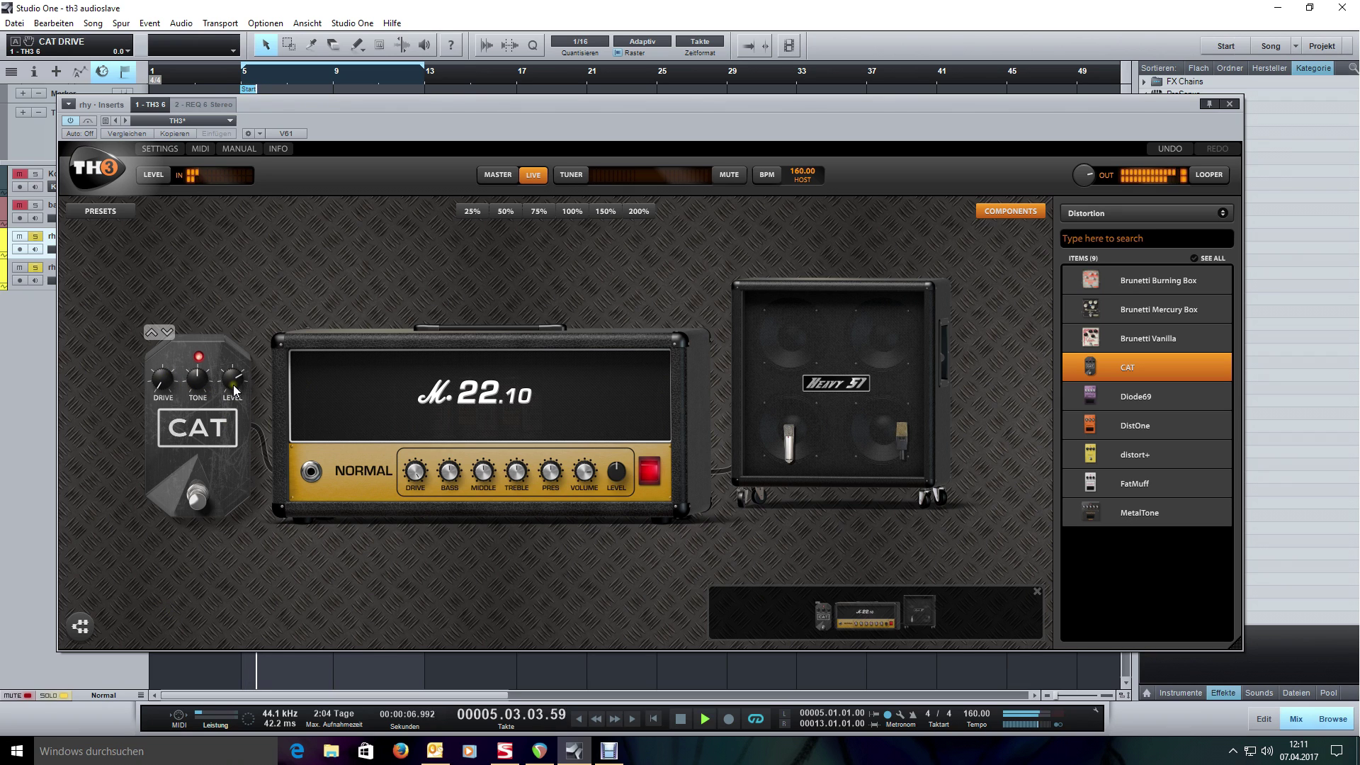
key("space")
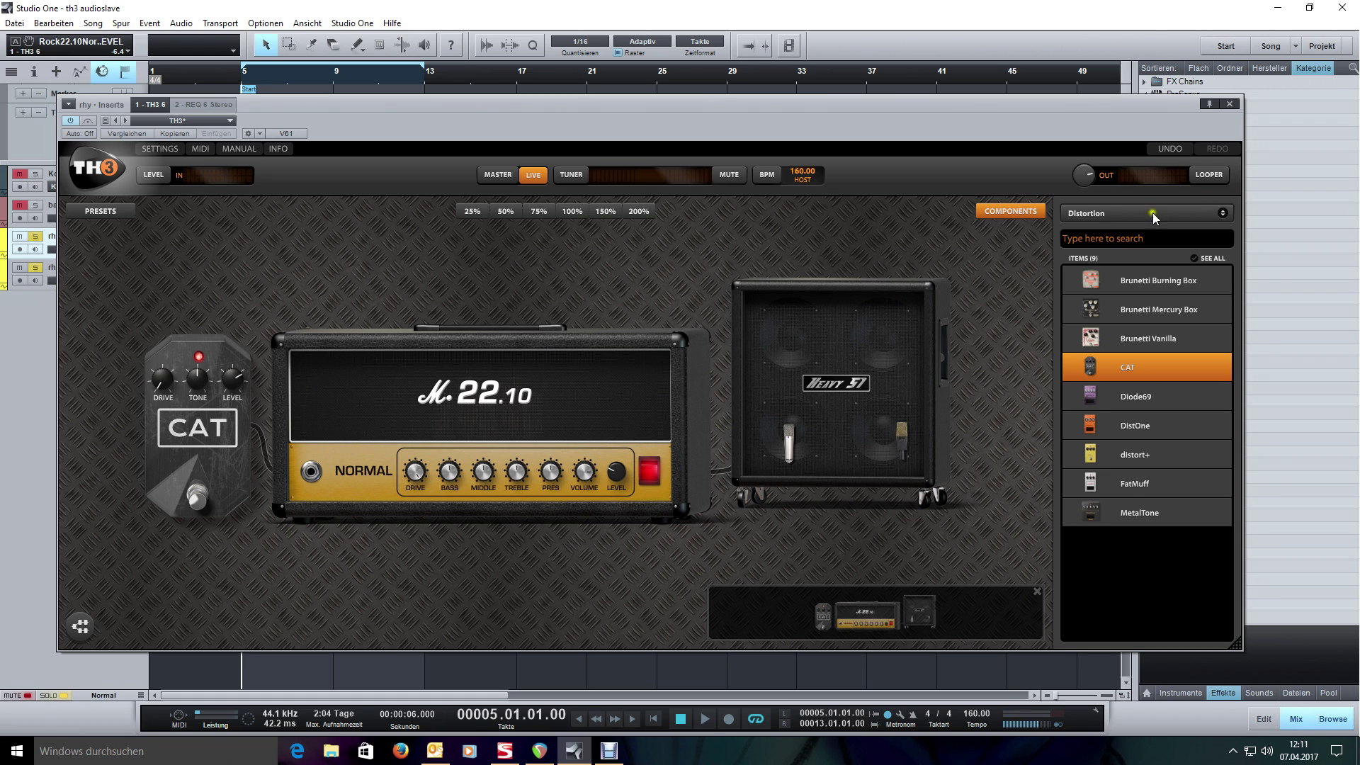
key("space")
left_click_drag(619, 466, 621, 473)
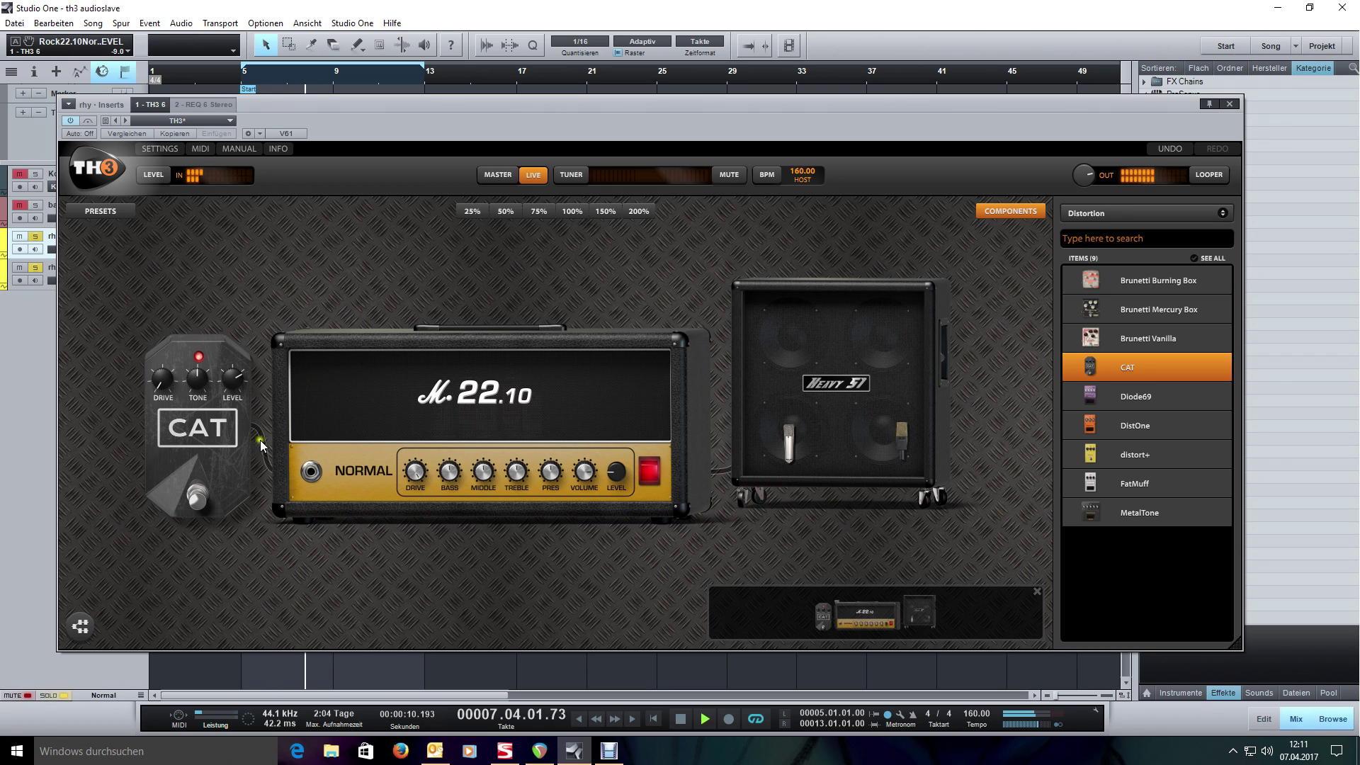
Step: Set the CAT pedal's Level to 10, Tone to 8.04 and Drive to 2.24 during playback
left_click(235, 381)
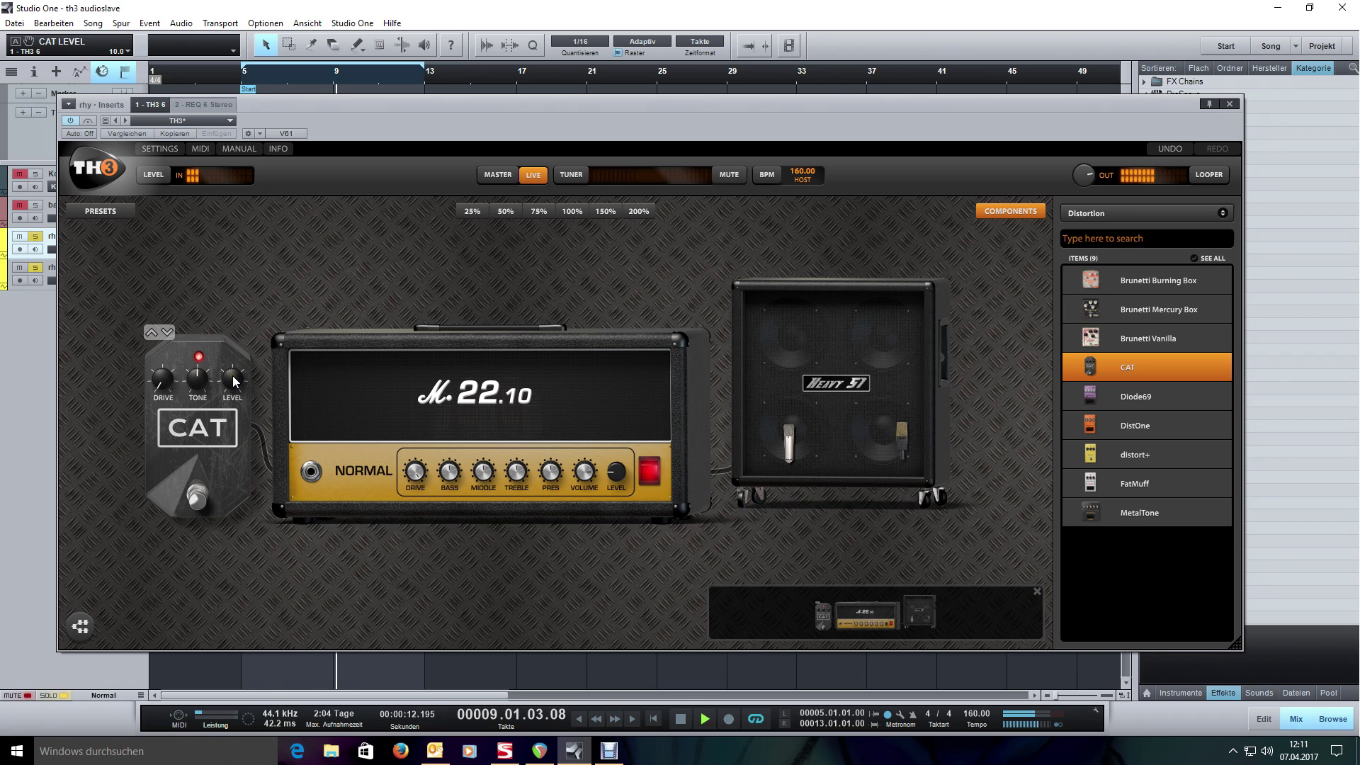
left_click(165, 371)
left_click_drag(165, 370, 185, 330)
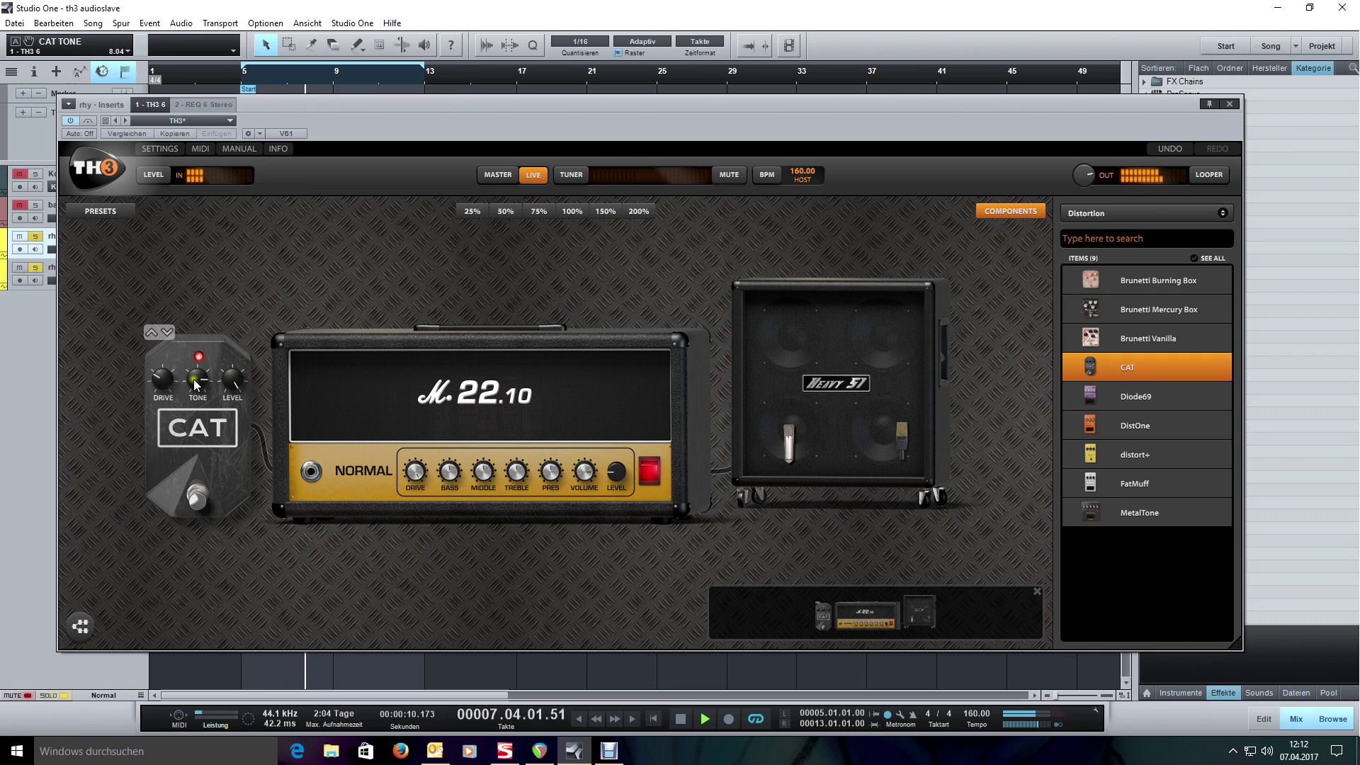
left_click(162, 381)
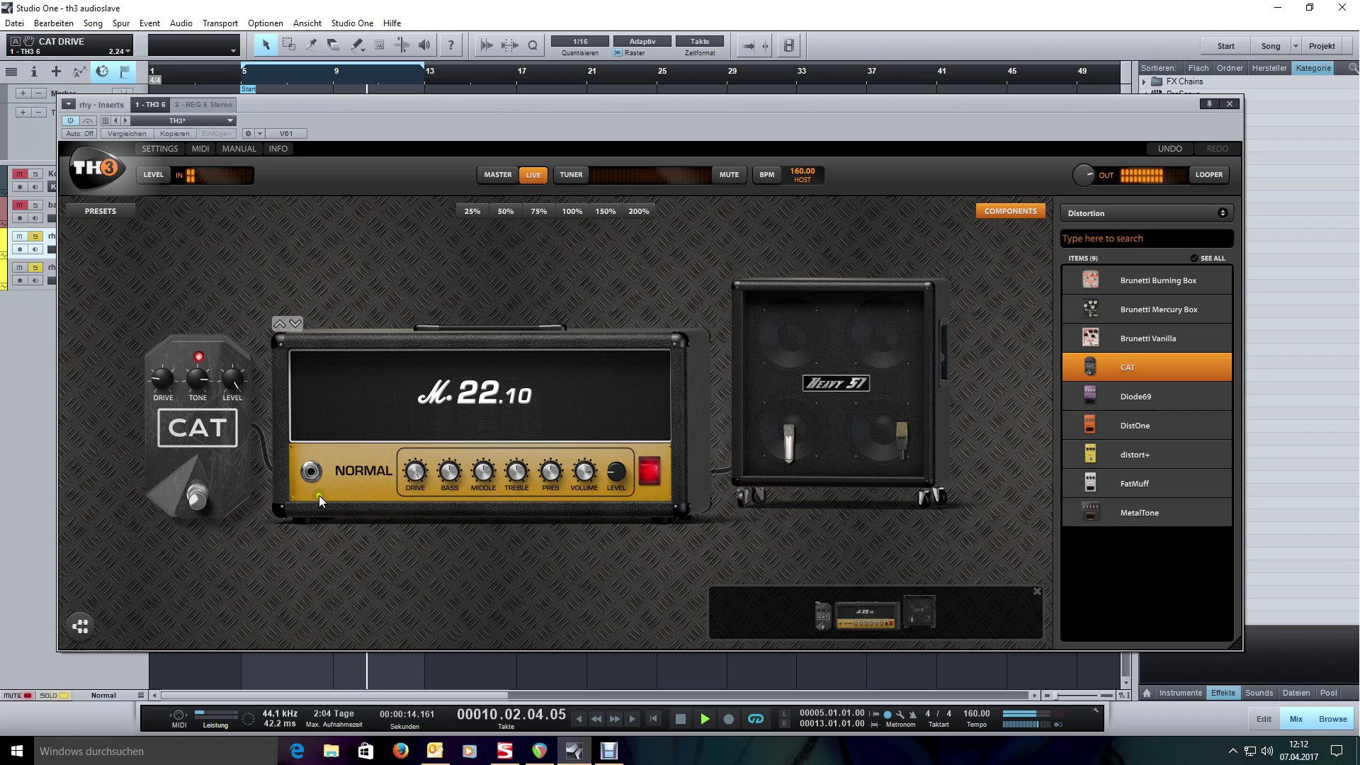
Step: Unsolo the rhythm guitar tracks and play the full mix from bar 5
key("space")
key("comma")
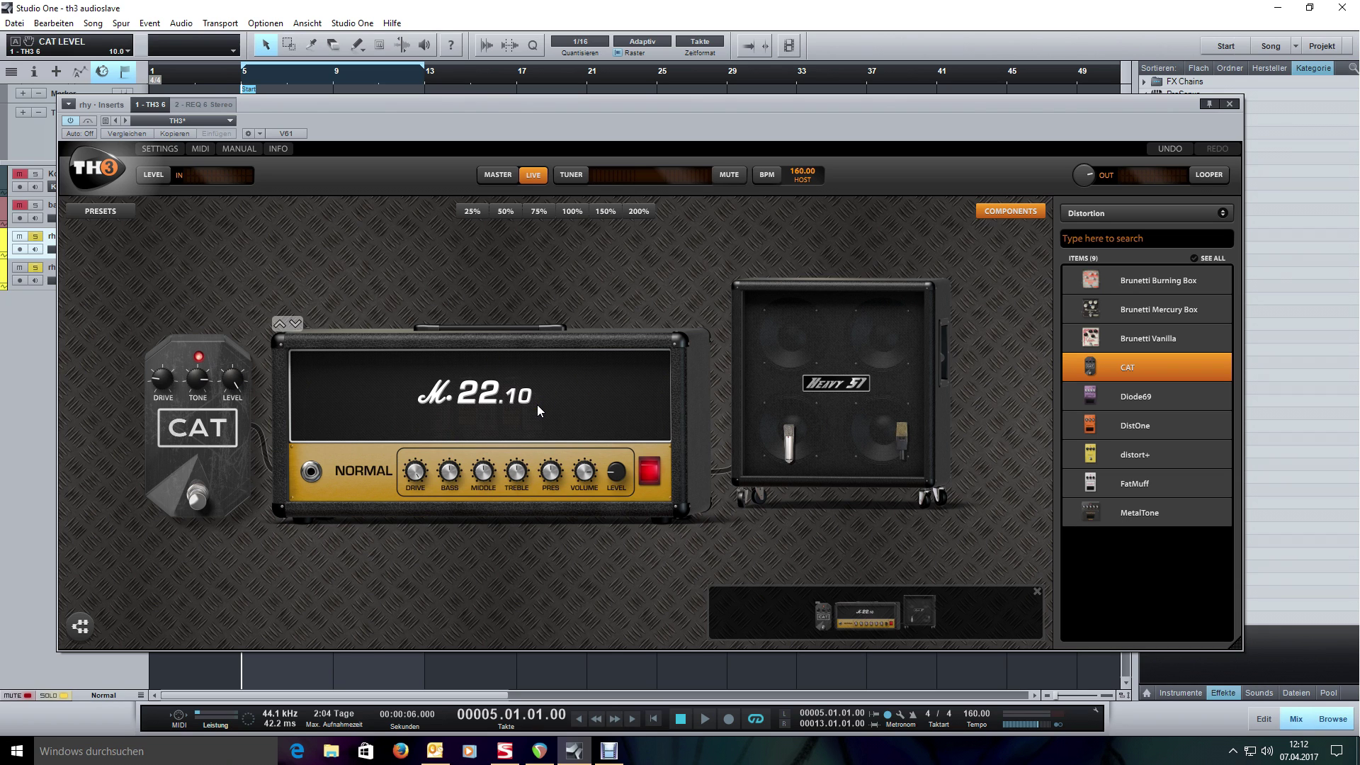
mouse_move(164, 383)
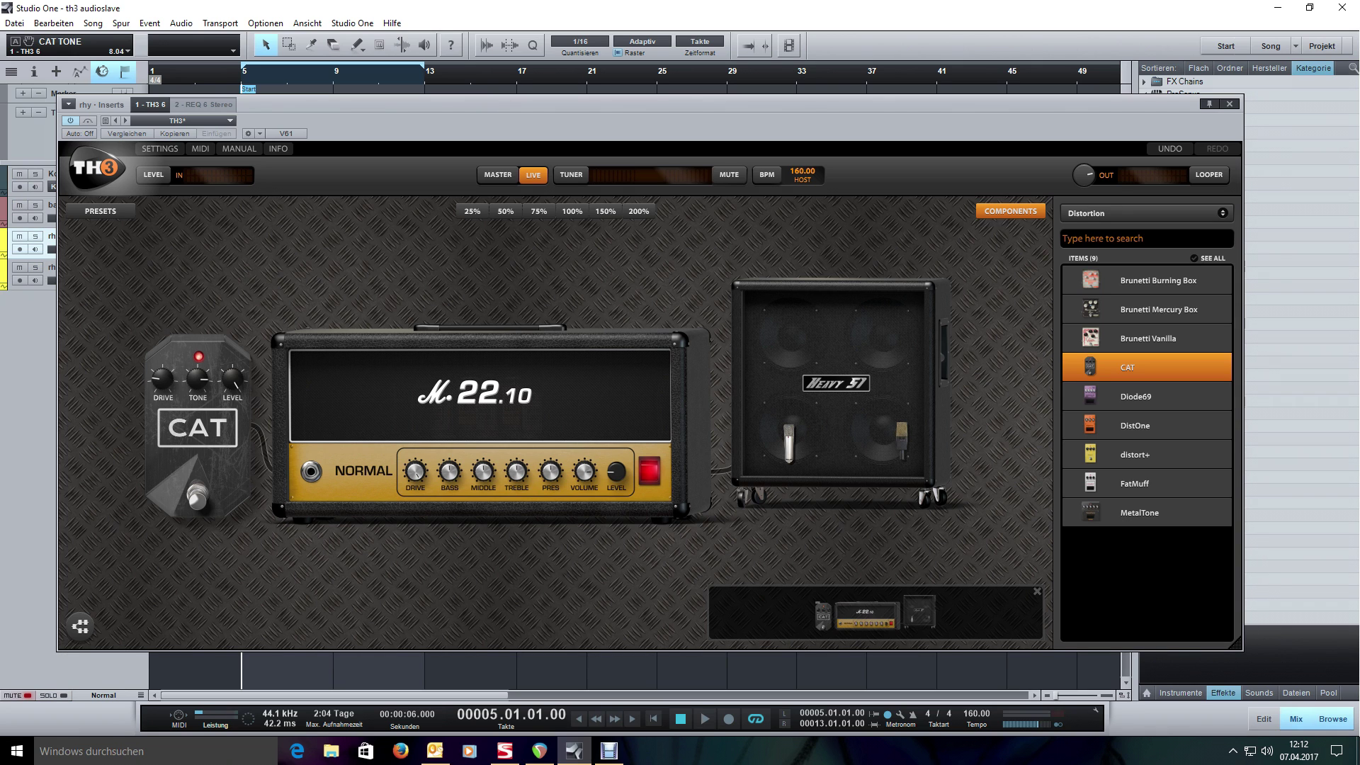
key("space")
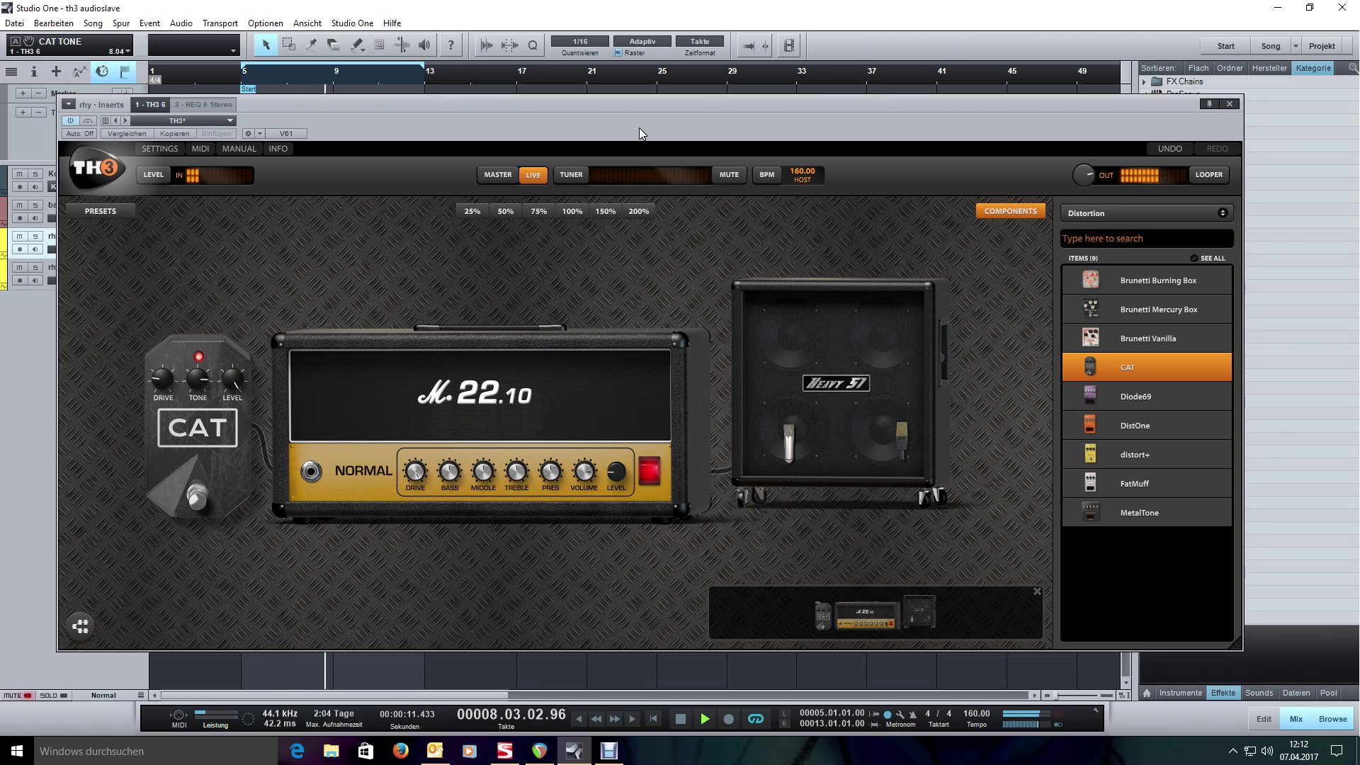
Step: Hide the marker and tempo tracks and move the TH3 window clear of the upper arrangement tracks
left_click_drag(639, 128, 634, 309)
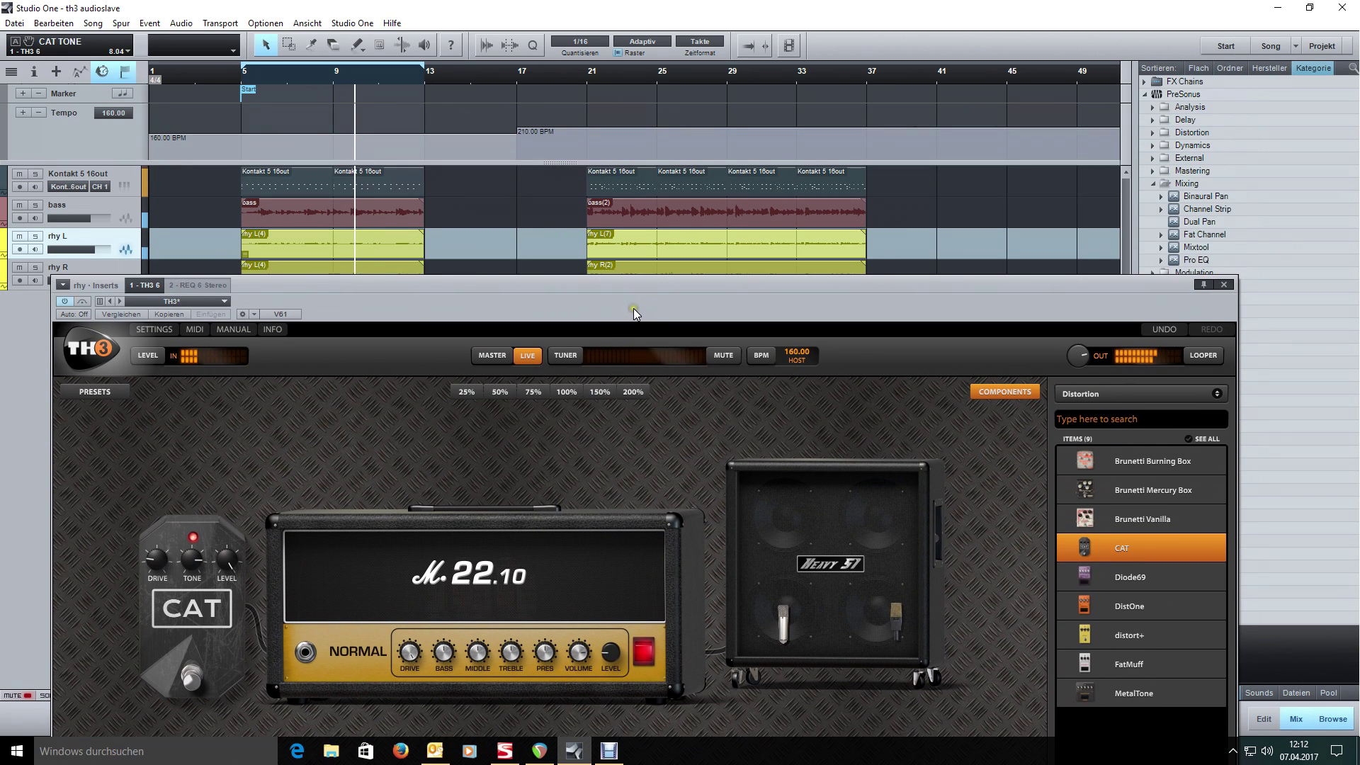
left_click(125, 73)
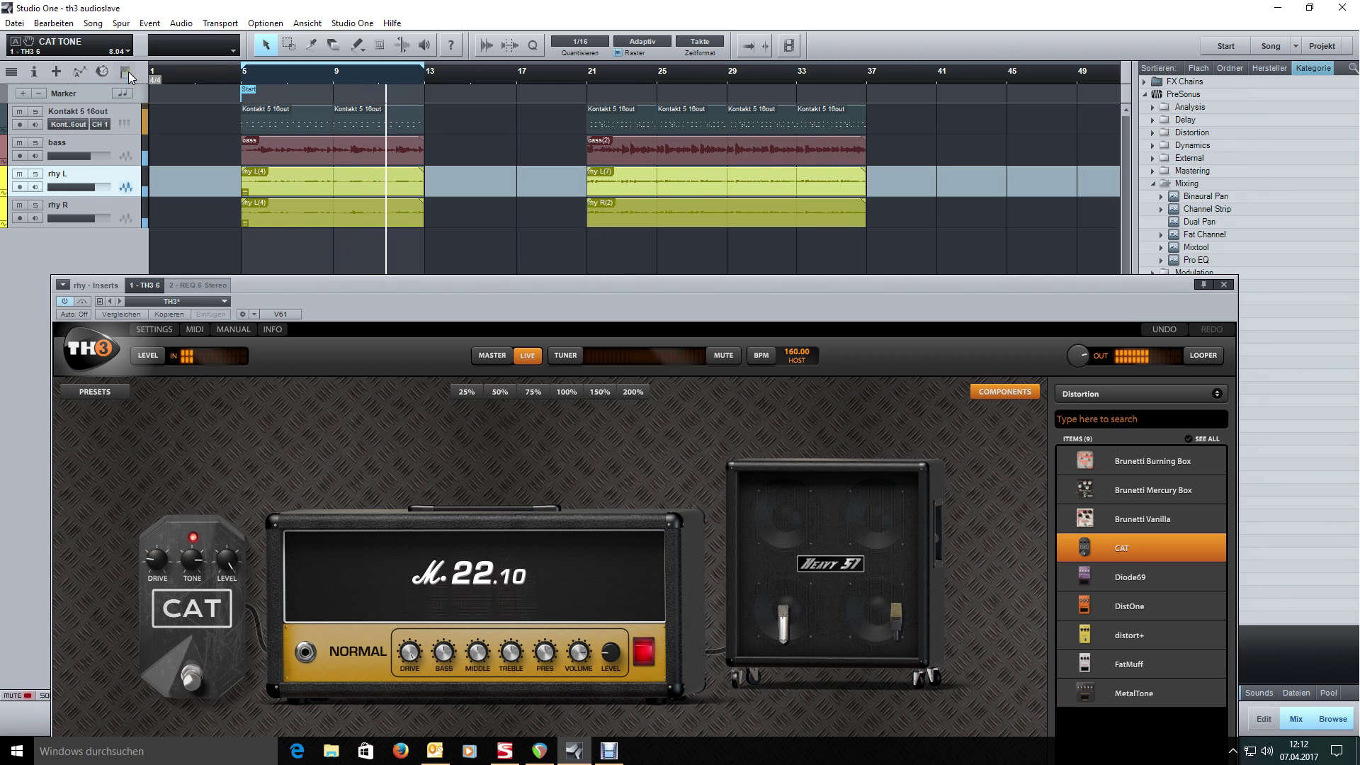
left_click_drag(495, 296, 489, 213)
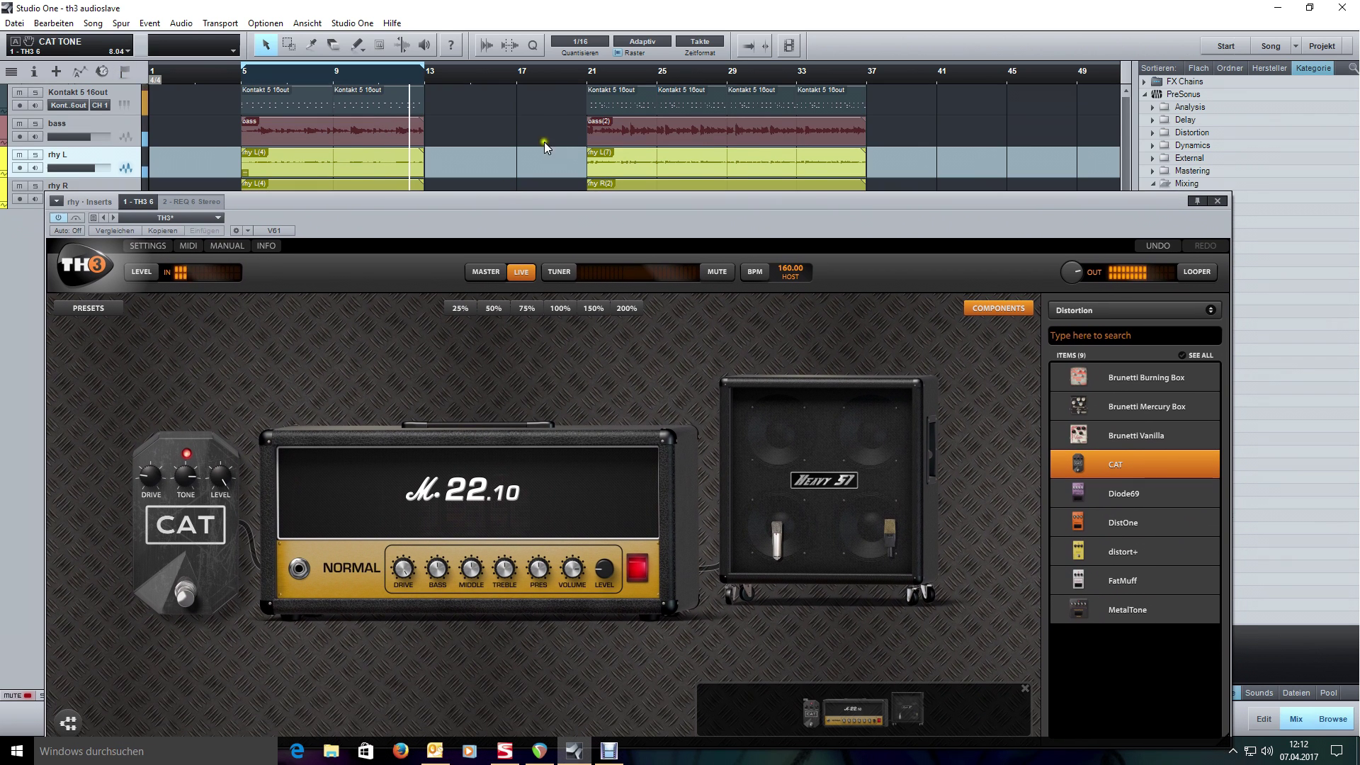
Step: Audition the full mix from the second section at bar 21 and return the playback position to bar 5
left_click(579, 75)
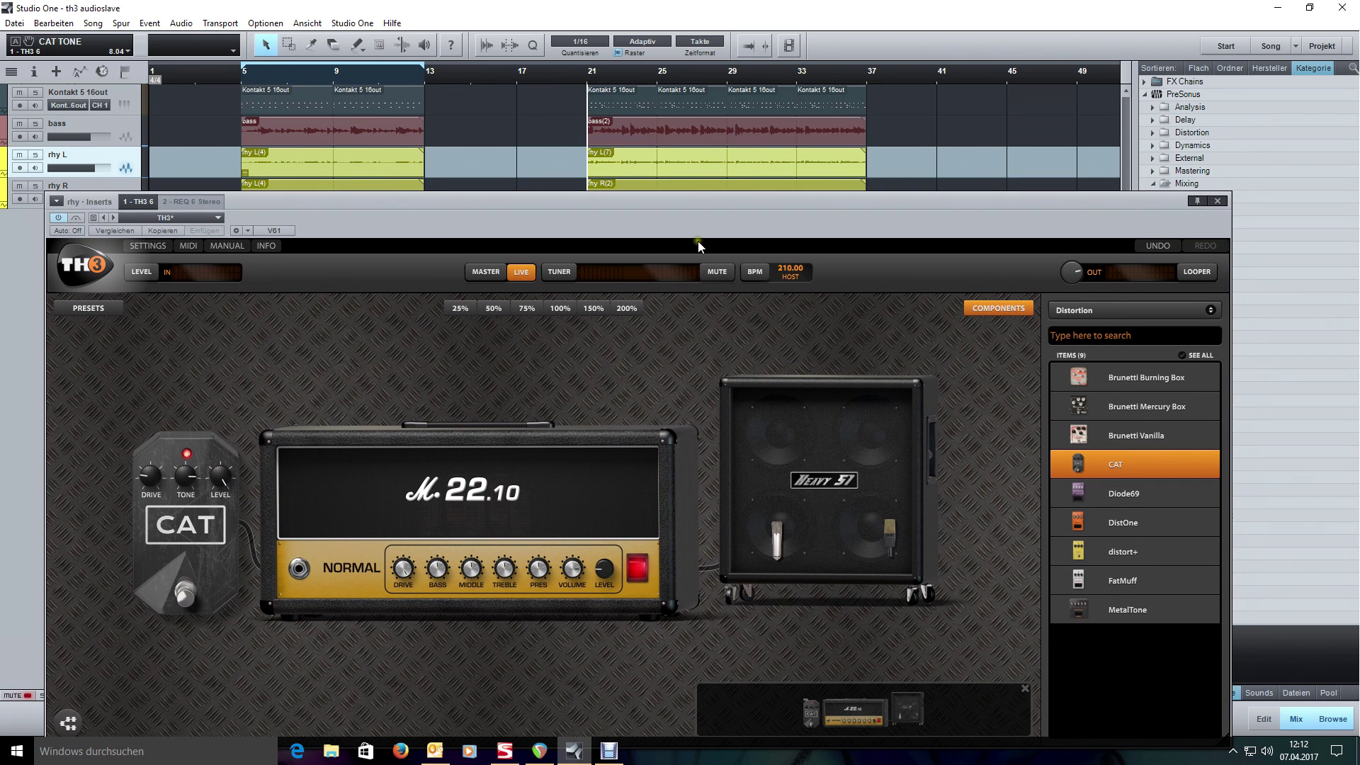
left_click_drag(695, 223, 699, 151)
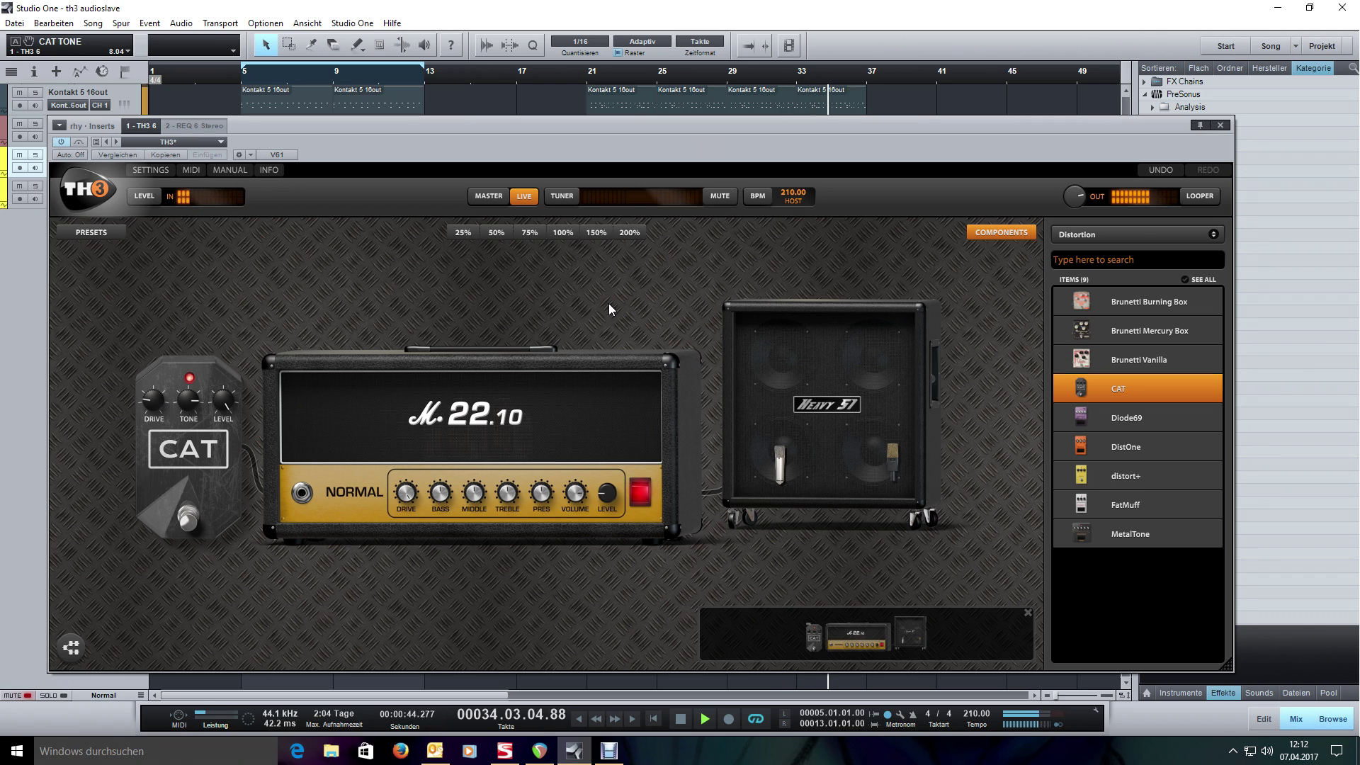
key("space")
key("KP_1")
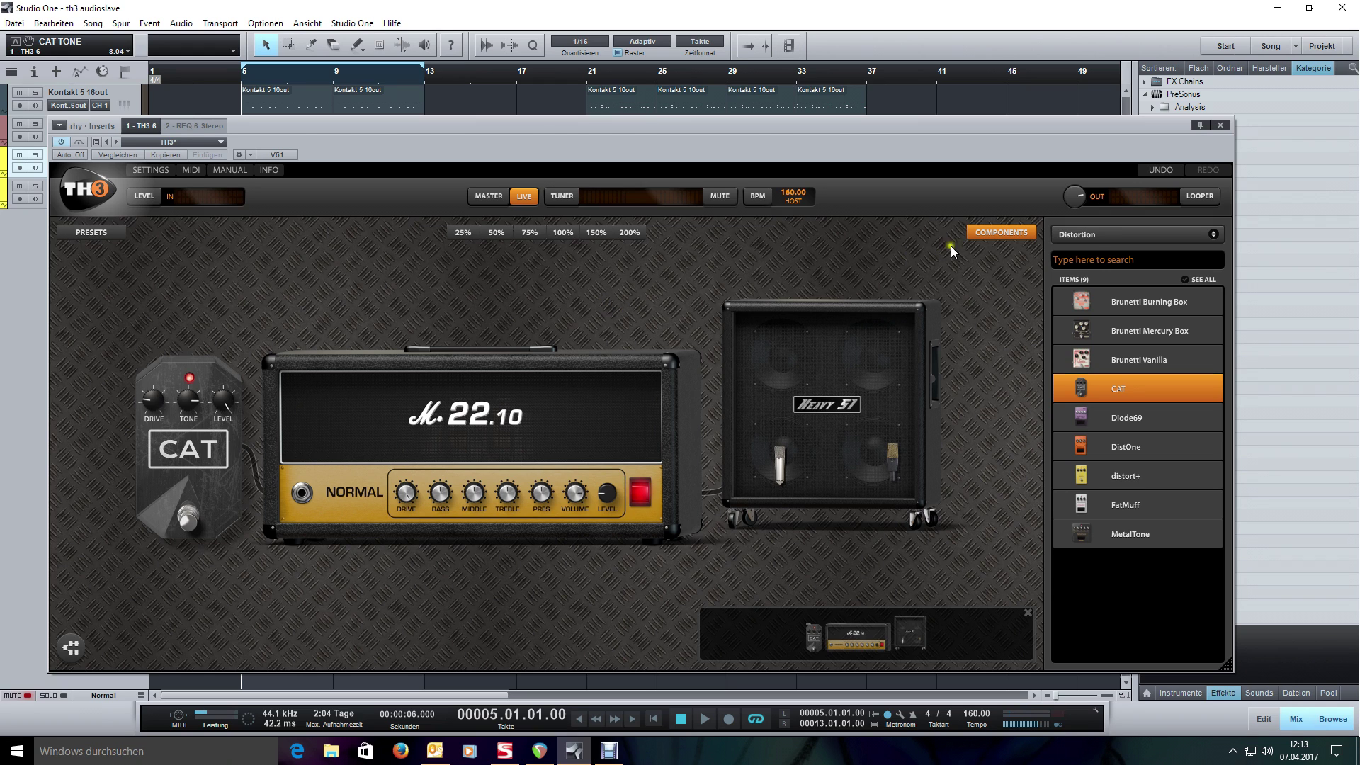
Step: Add a Parametric EQ from the Equalizer components after the cabinet
left_click(1094, 234)
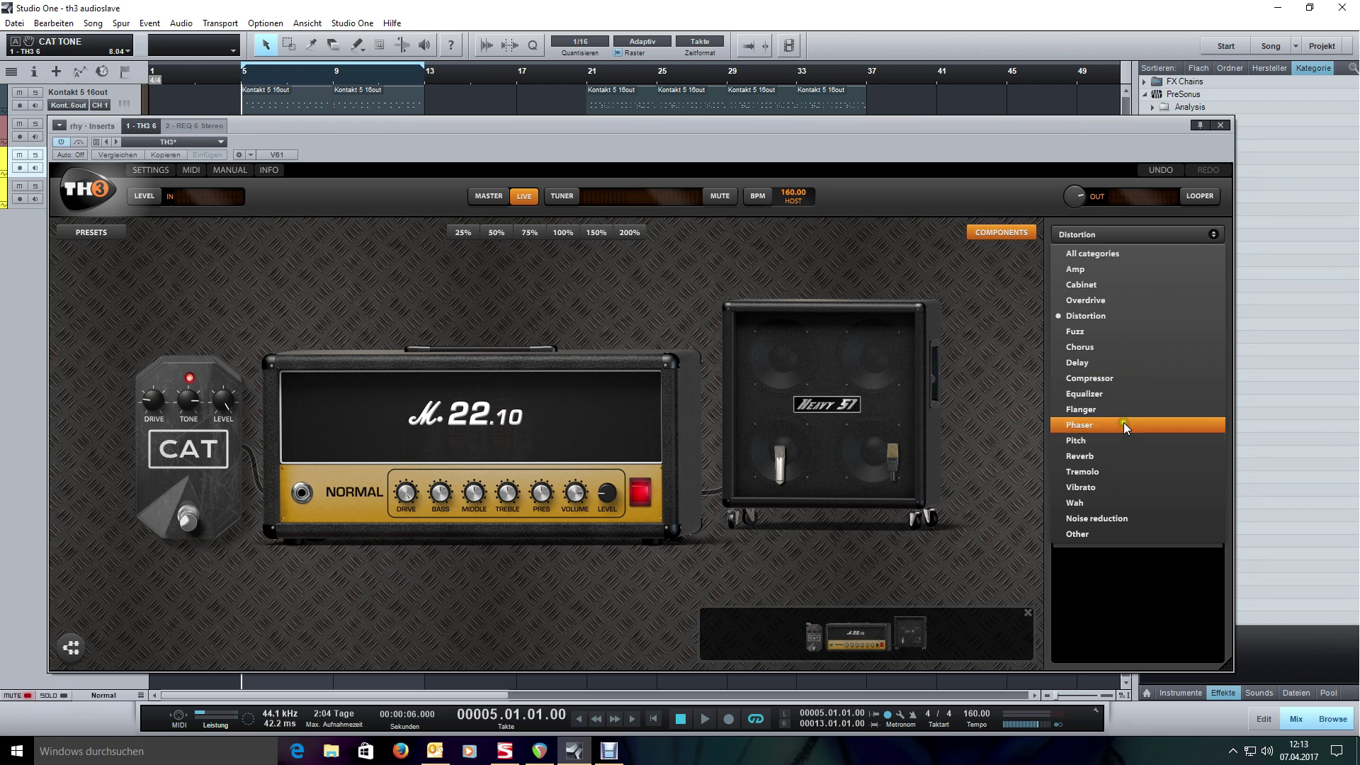
left_click(1129, 394)
left_click_drag(1137, 389, 1034, 382)
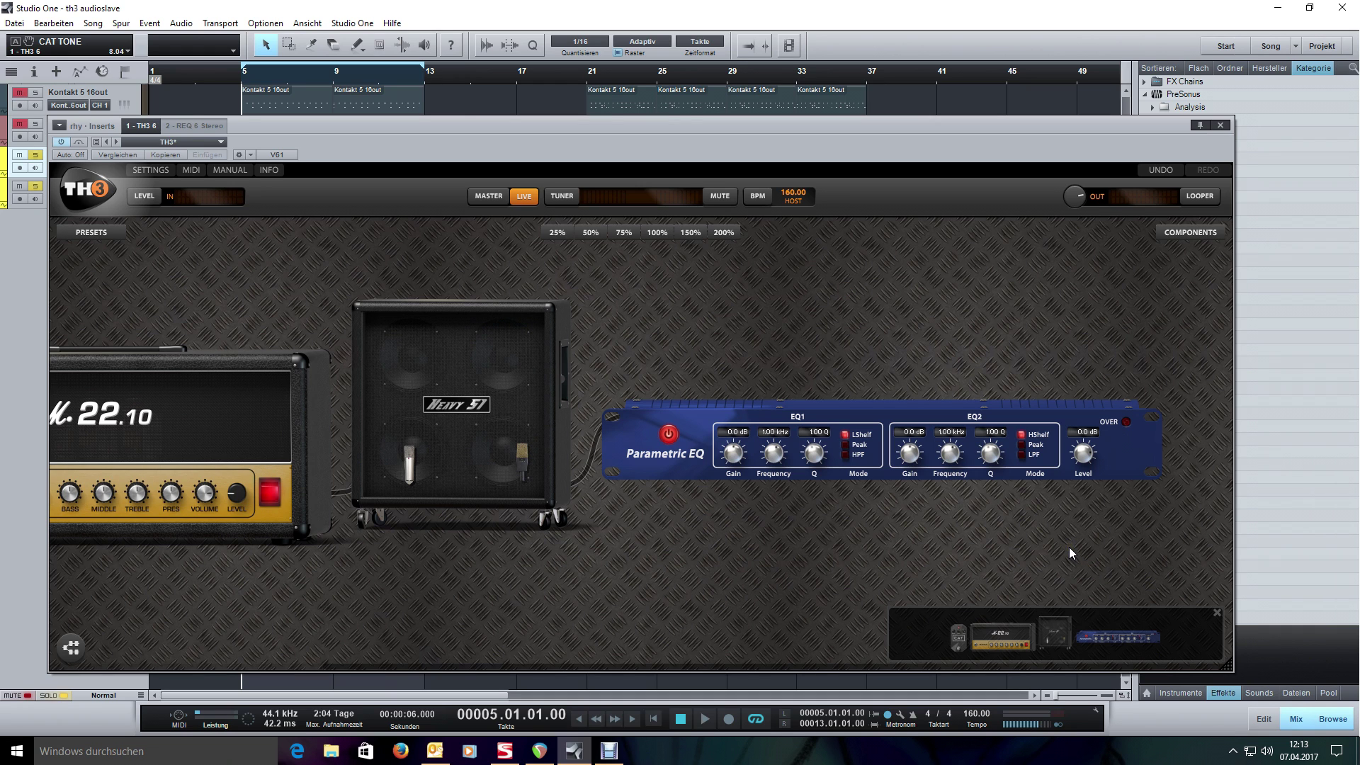
Step: Set both EQ bands to Peak and, during playback, boost EQ1 by 11.4 dB at 3.15 kHz with a Q of 7.66
left_click(847, 451)
key("space")
left_click(1023, 444)
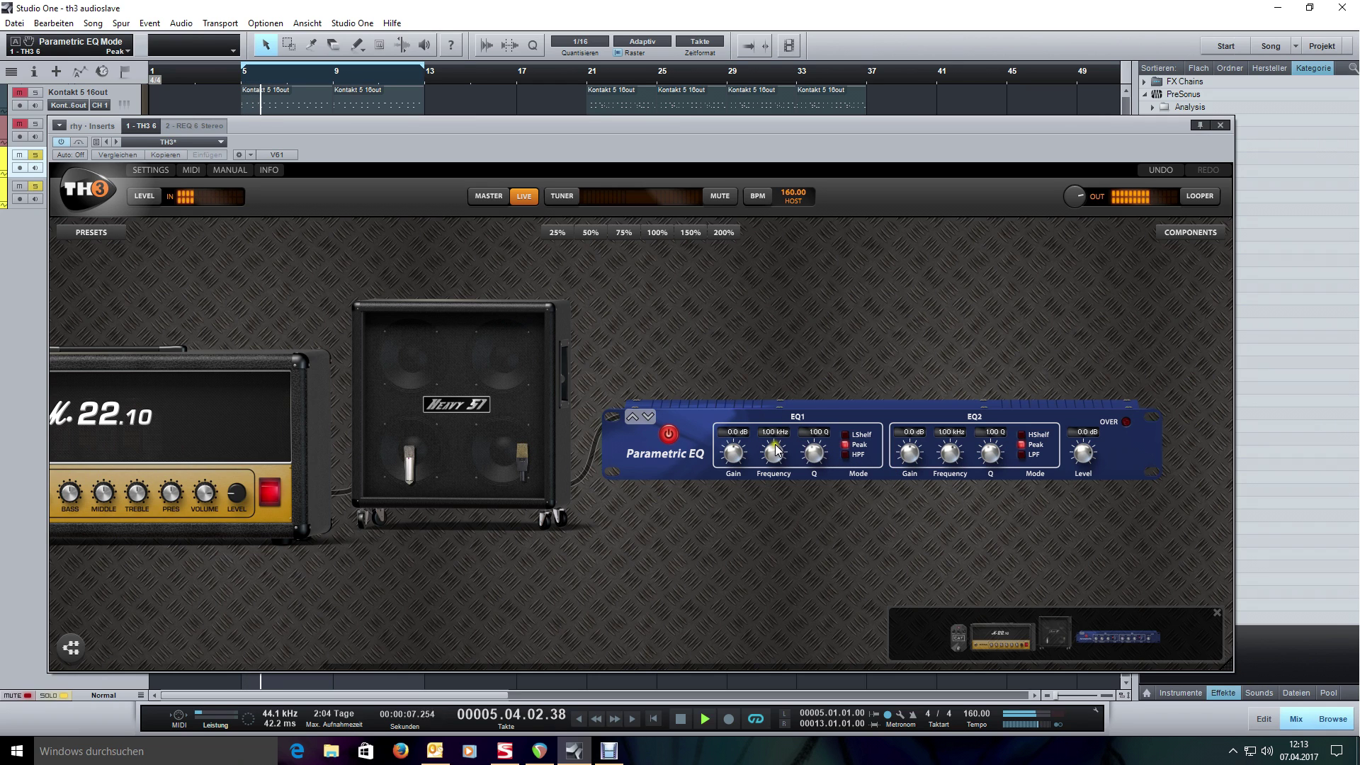
left_click_drag(775, 444, 810, 374)
left_click_drag(735, 457, 778, 461)
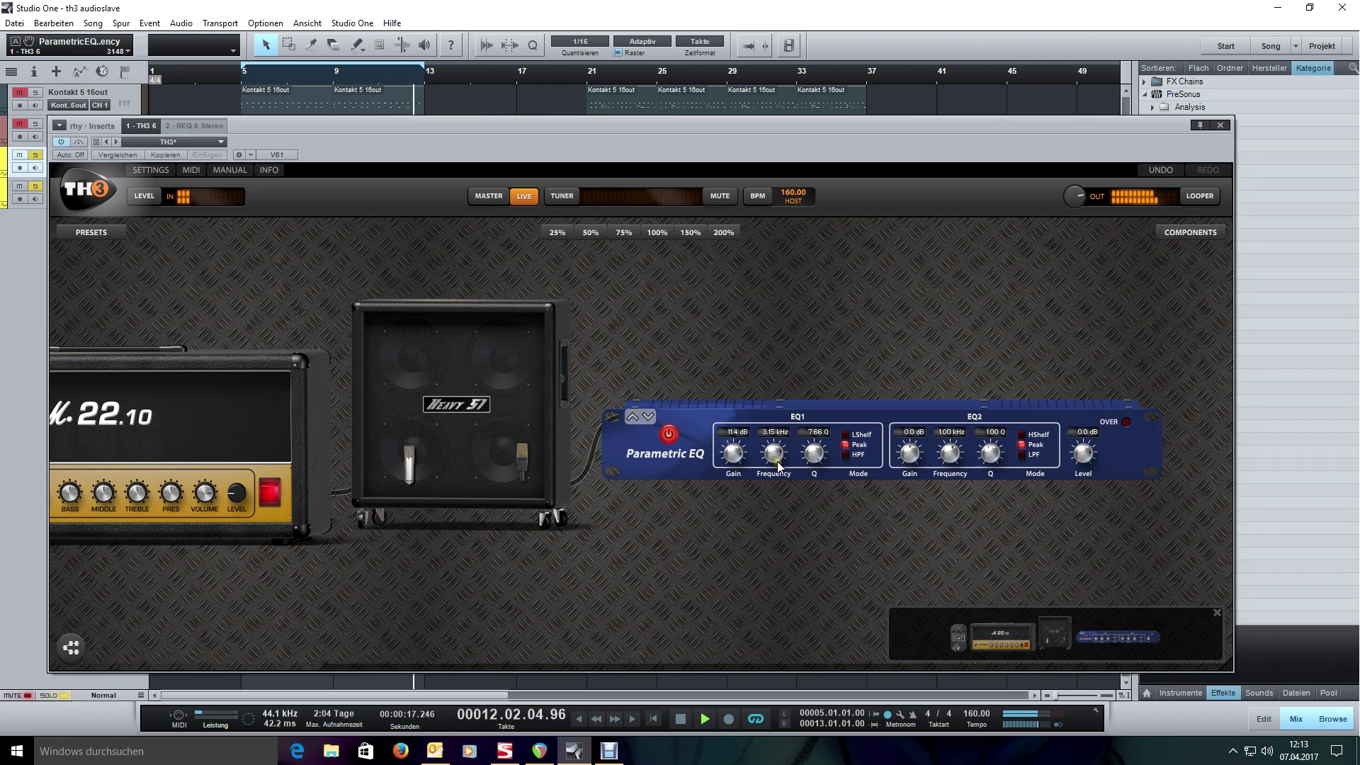
Step: Set the EQ1 gain of the Parametric EQ to -6 dB
double_click(734, 454)
type("-")
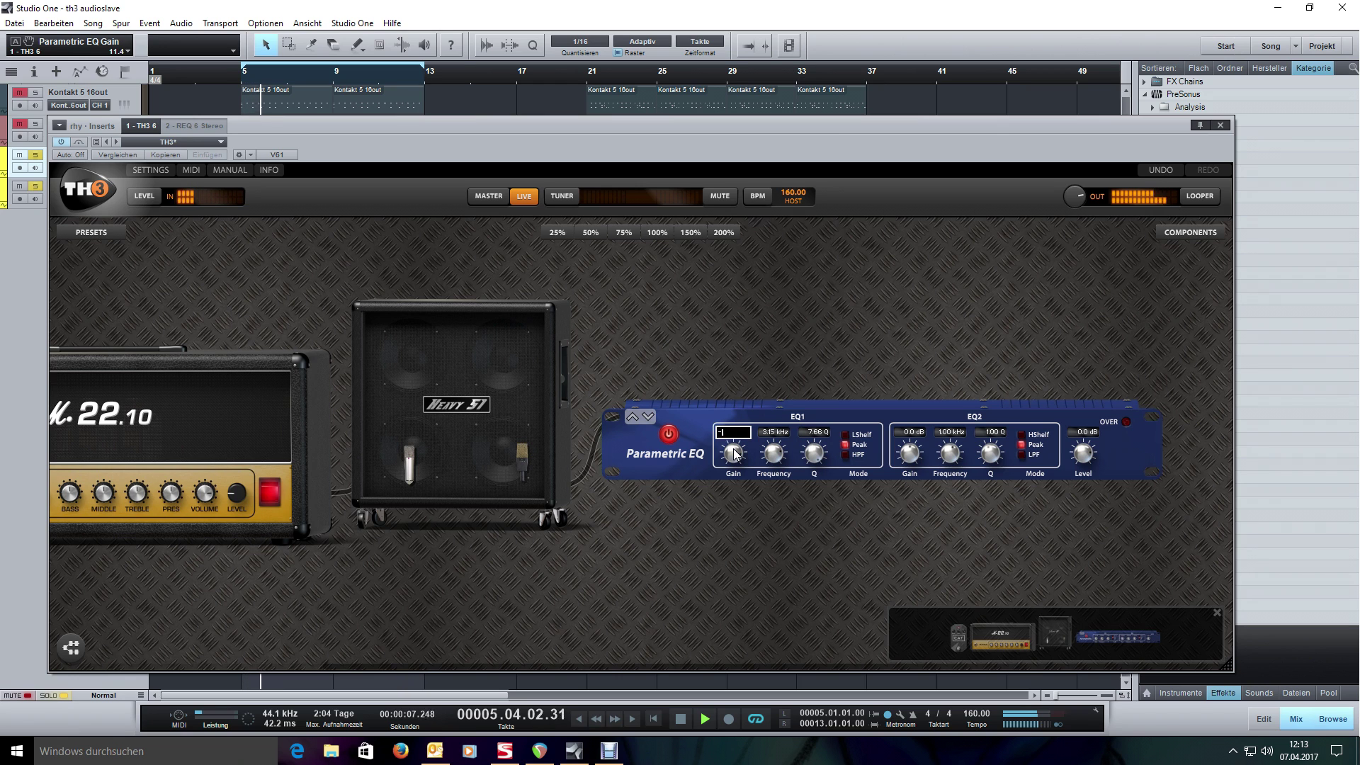
type("6")
key("Return")
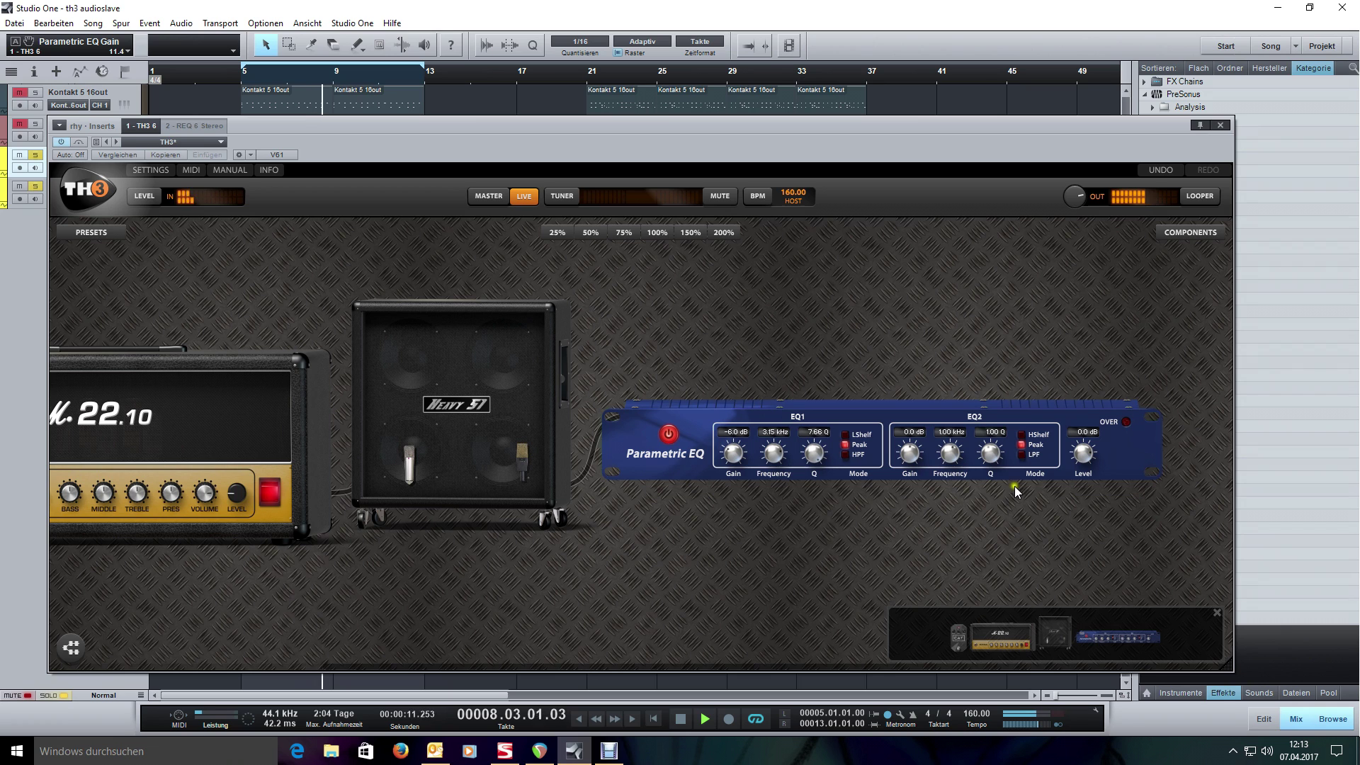
Step: Boost EQ2 by 11.1 dB with a Q of 2.28 and sweep its frequency to 908 Hz during playback
key("space")
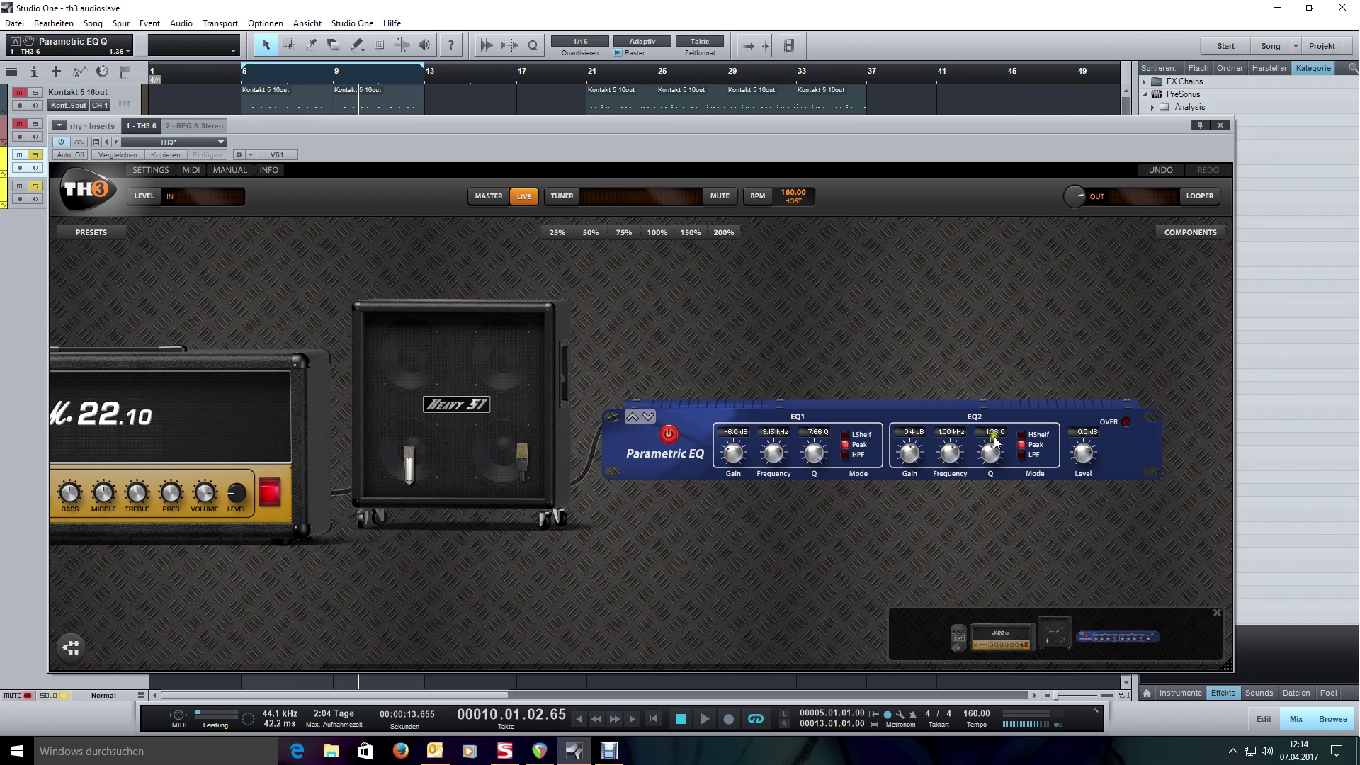
left_click_drag(995, 423, 996, 411)
key("space")
left_click_drag(915, 457, 915, 412)
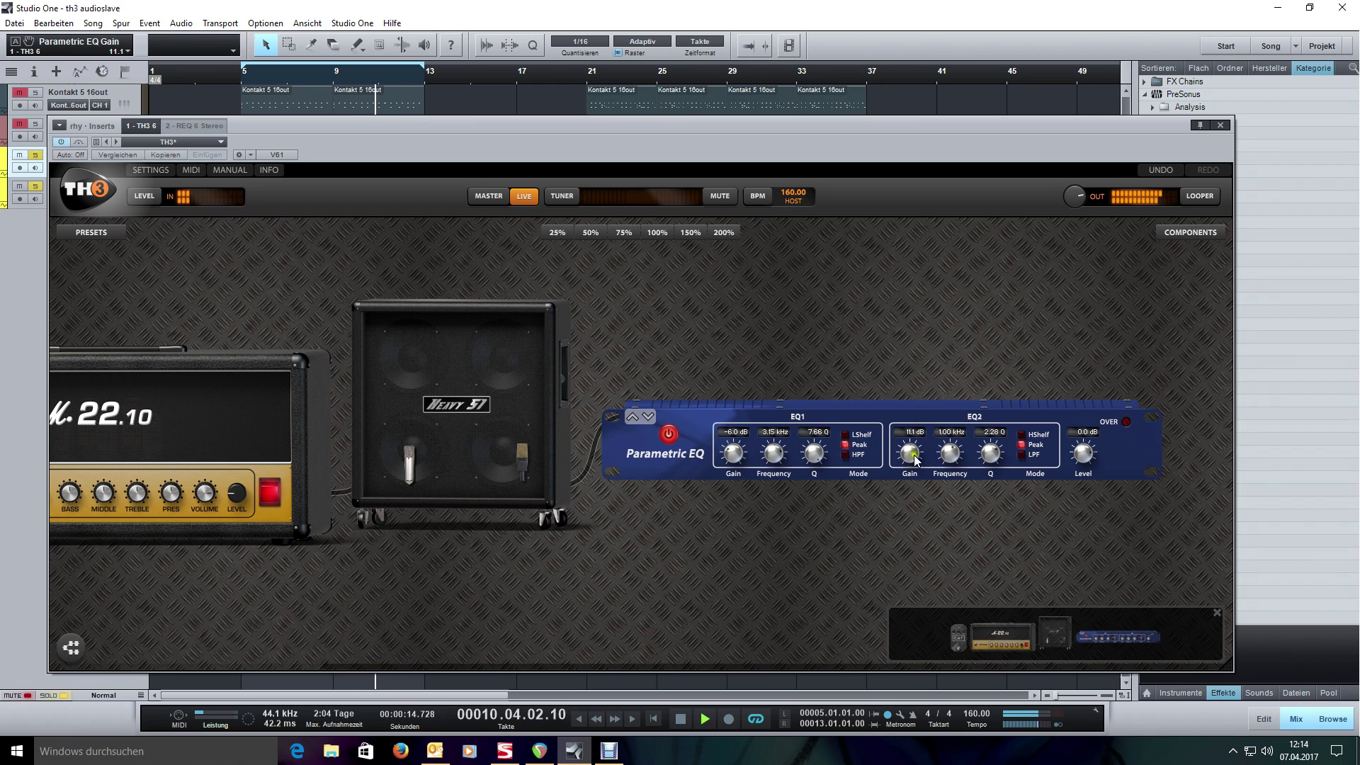
mouse_move(953, 459)
left_mouse_down()
mouse_move(952, 509)
mouse_move(952, 479)
left_mouse_up()
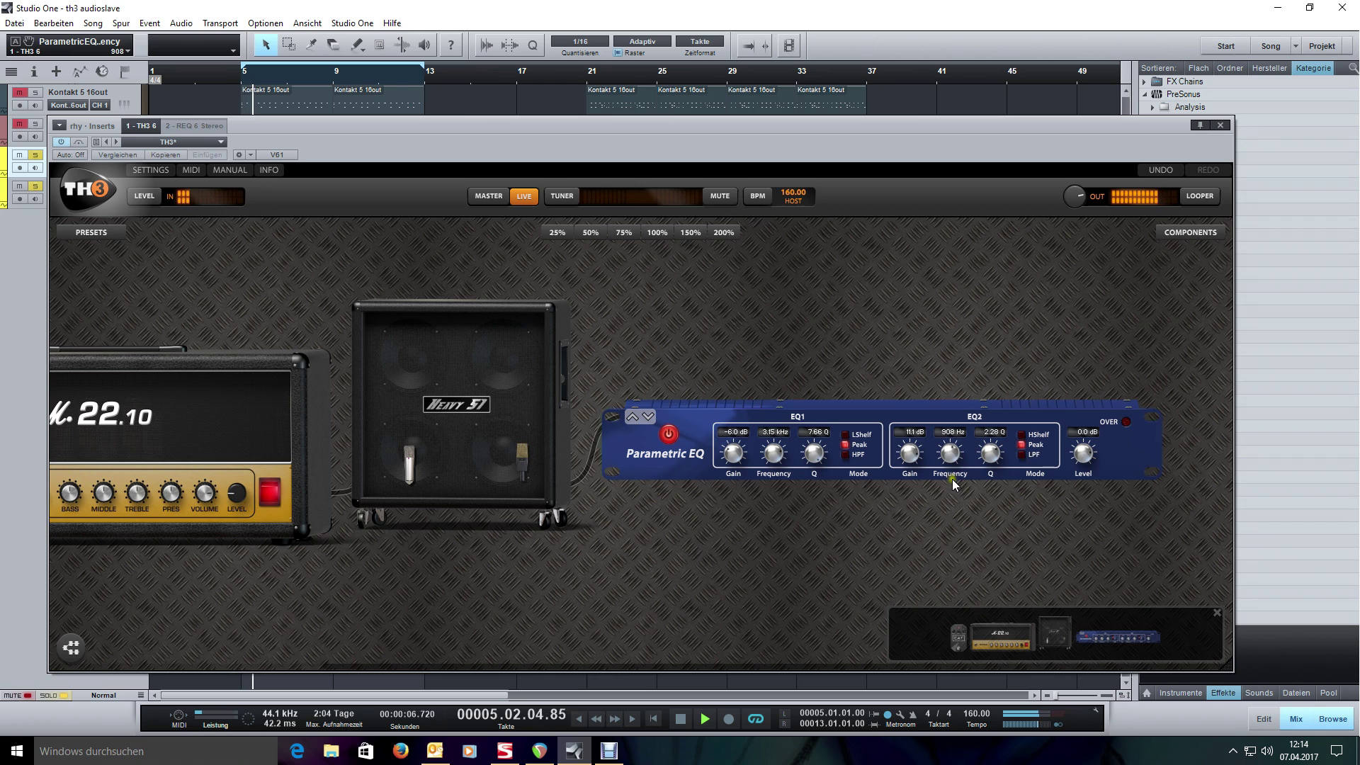
Step: Set the EQ2 gain to -4 dB and its Q to 2.23, and play the guitars
key("space")
double_click(911, 453)
type("-4")
key("Return")
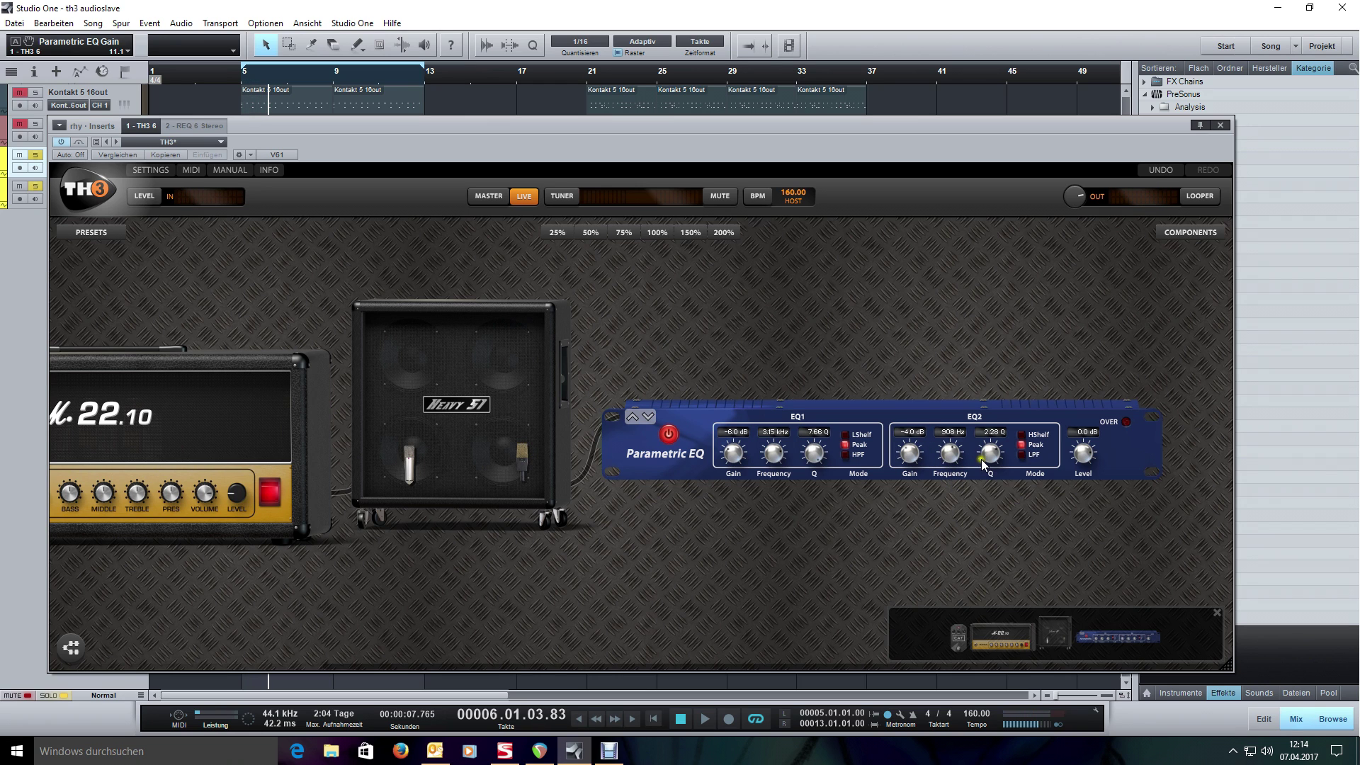
scroll(987, 464, "down", 3)
key("space")
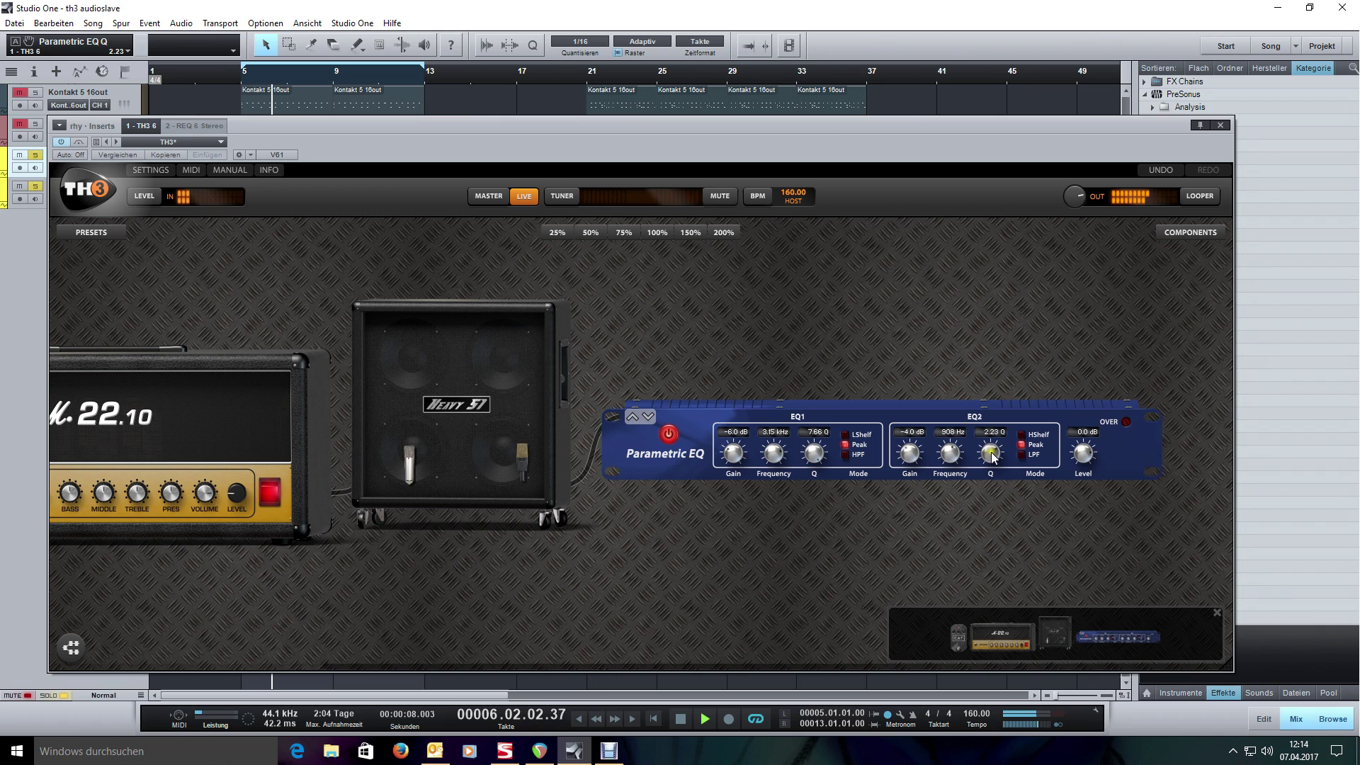
Step: Try the EQ2 gain at 0 dB for comparison and undo the change
double_click(915, 458)
type("0")
key("Return")
key("ctrl+z")
Step: Add a second Parametric EQ below the first and boost its EQ1 peak by 12 dB at 504 Hz with a Q of 8.00
left_click(1172, 231)
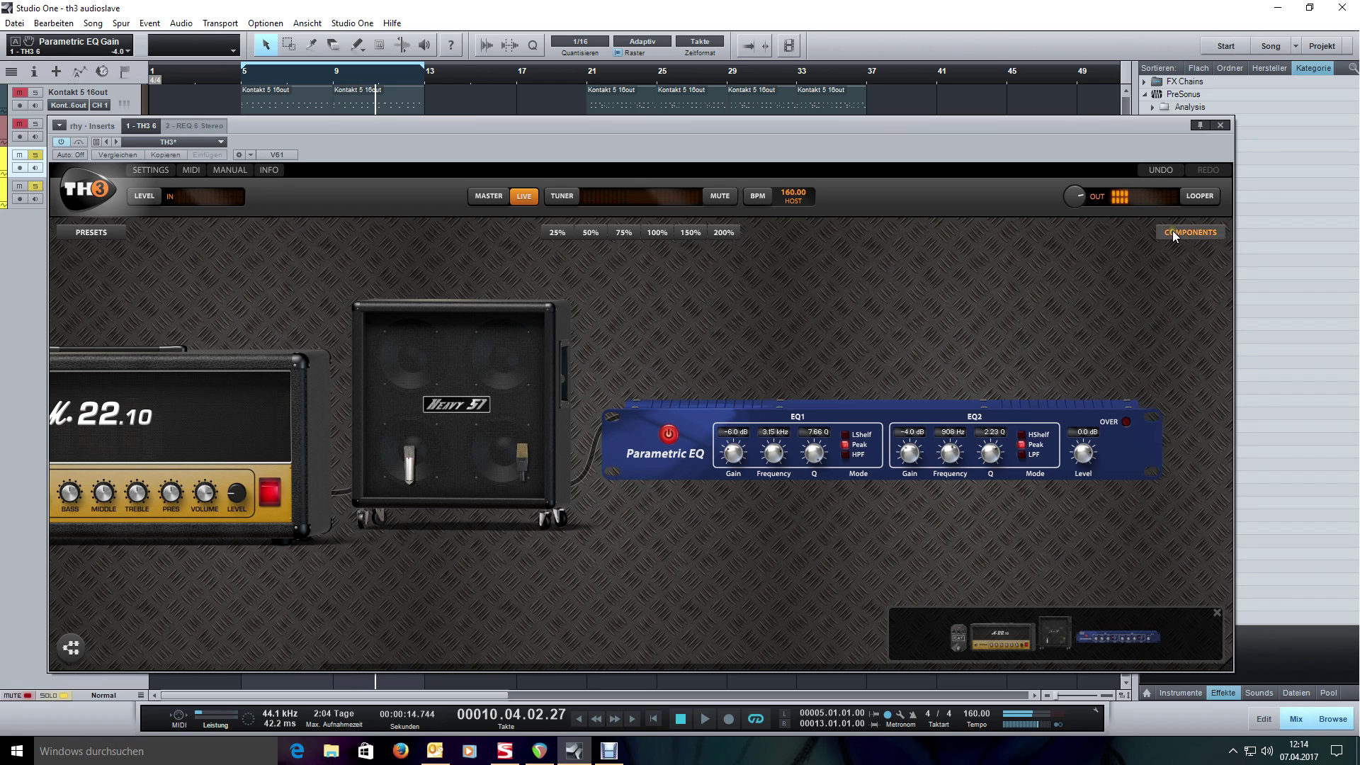
left_click_drag(1134, 388, 777, 494)
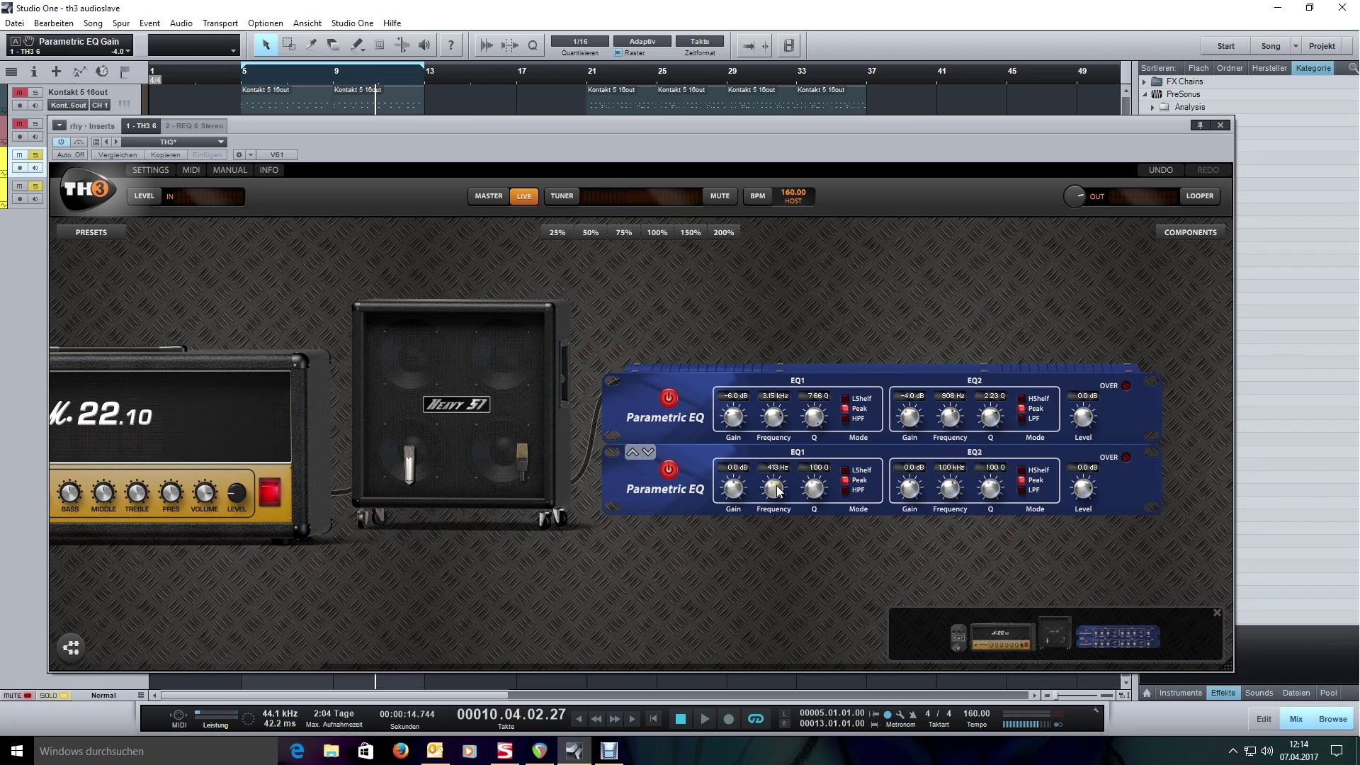
left_click_drag(819, 492, 819, 354)
key("space")
left_click_drag(734, 494, 735, 432)
left_click_drag(779, 489, 781, 474)
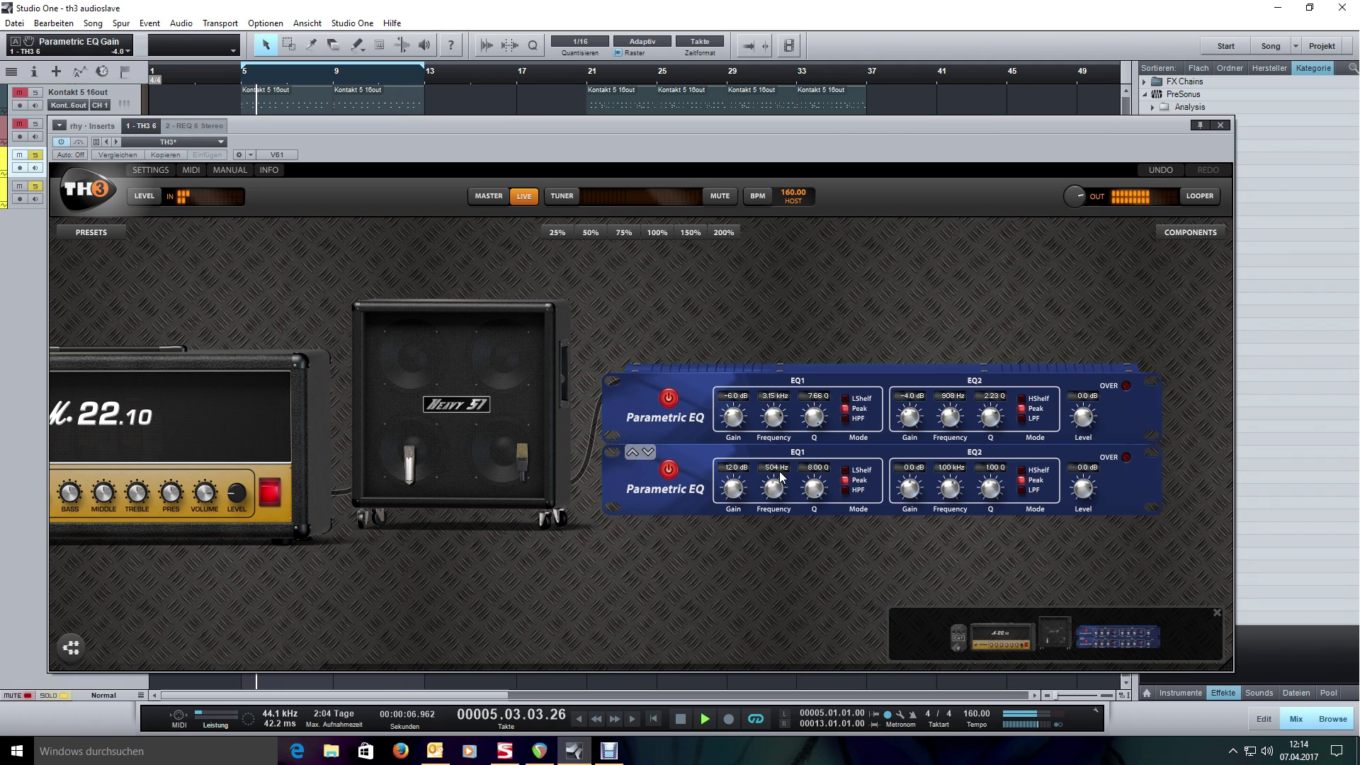
Step: Set the EQ1 gain of the second Parametric EQ to -6 dB
key("space")
double_click(737, 493)
type("-")
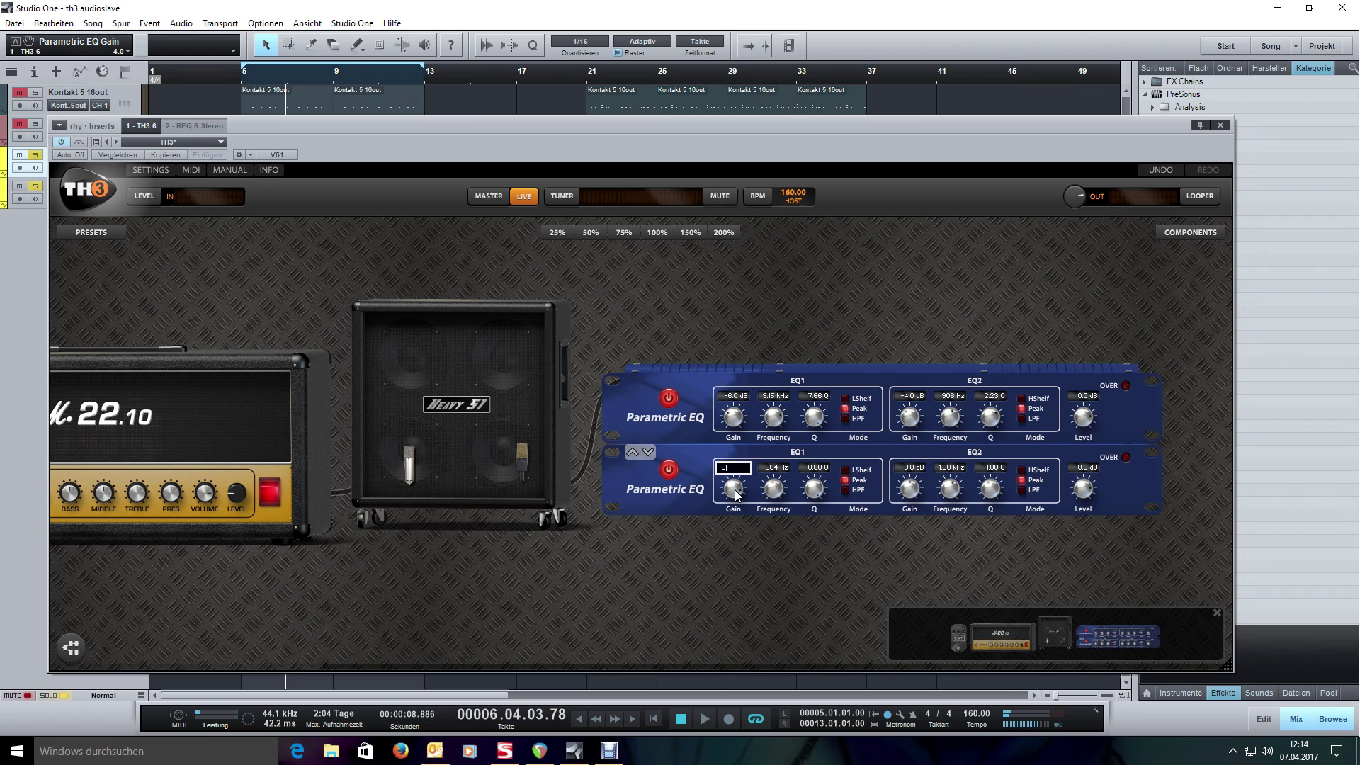
type("6")
key("Return")
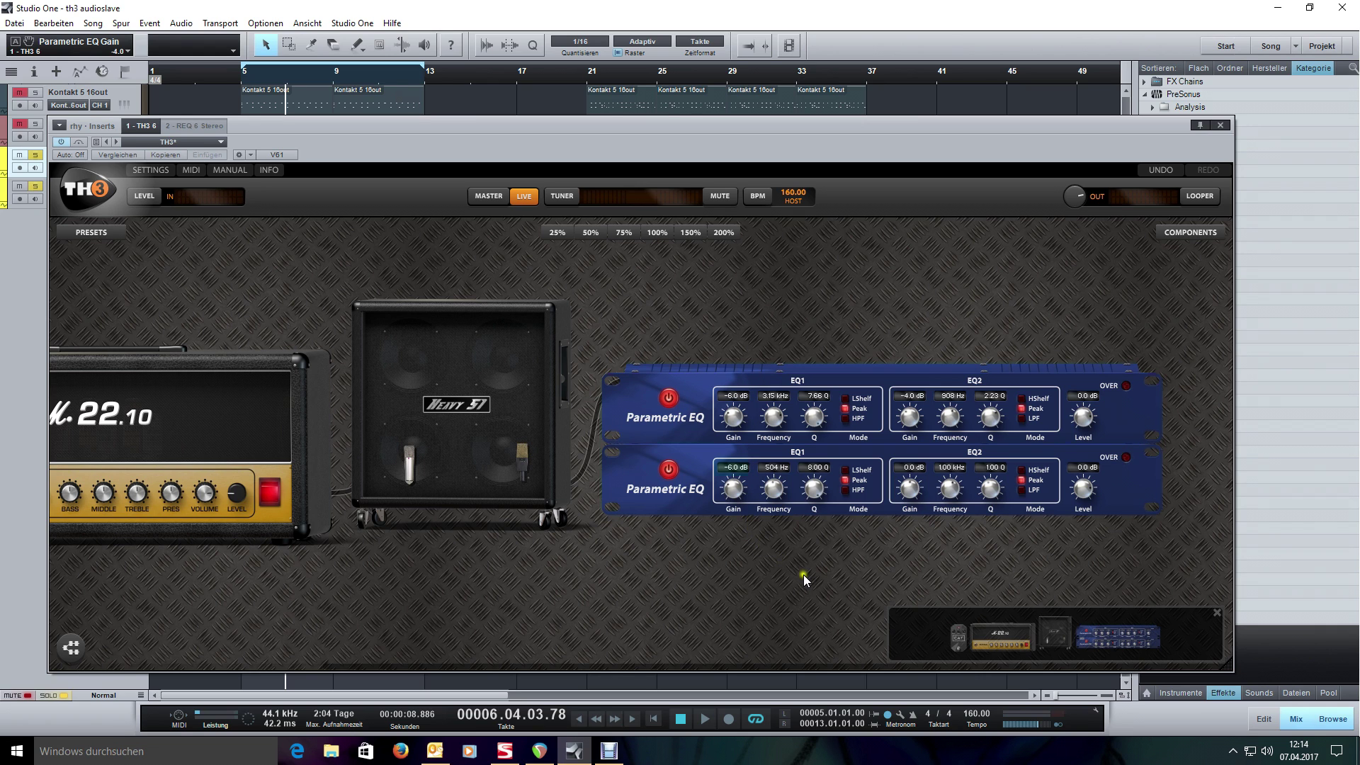
Step: Compare the guitar sound with the second Parametric EQ bypassed and active during playback
key("space")
key("space")
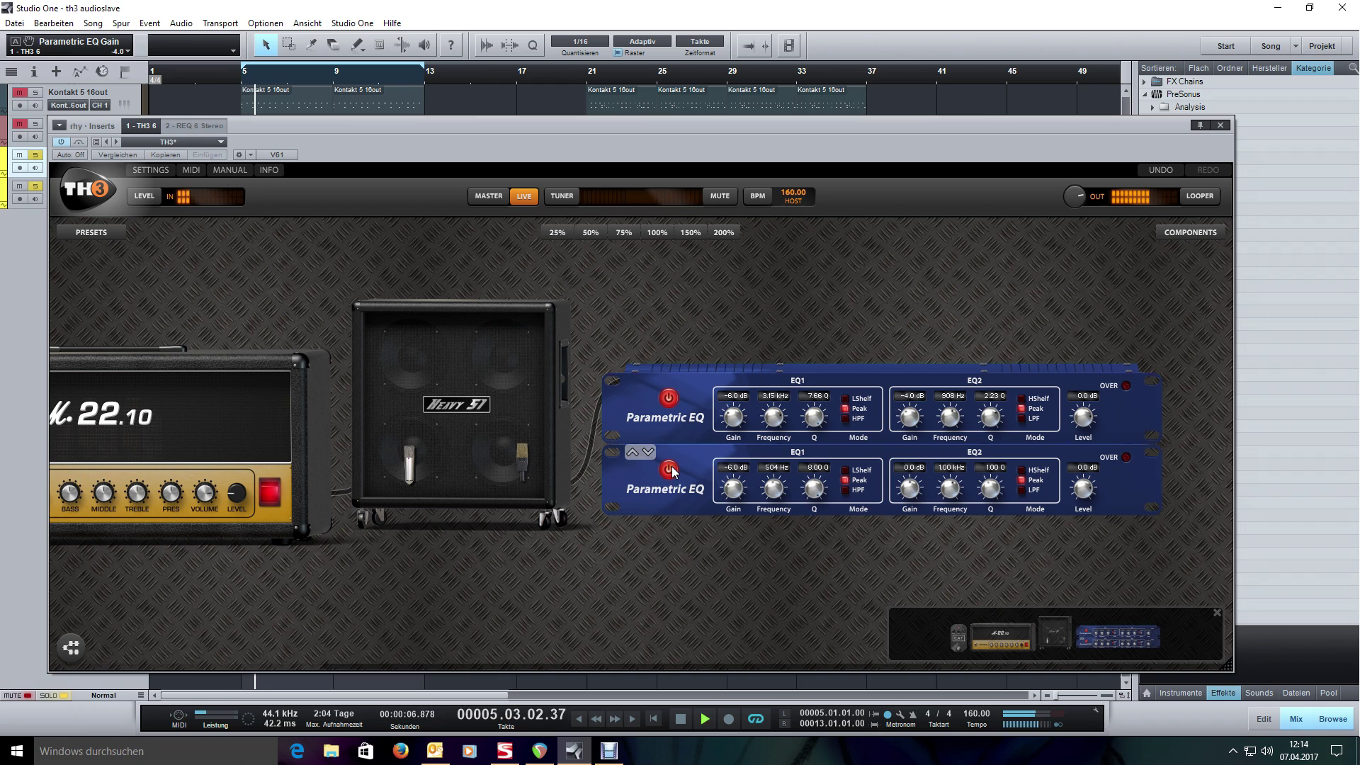
left_click(669, 471)
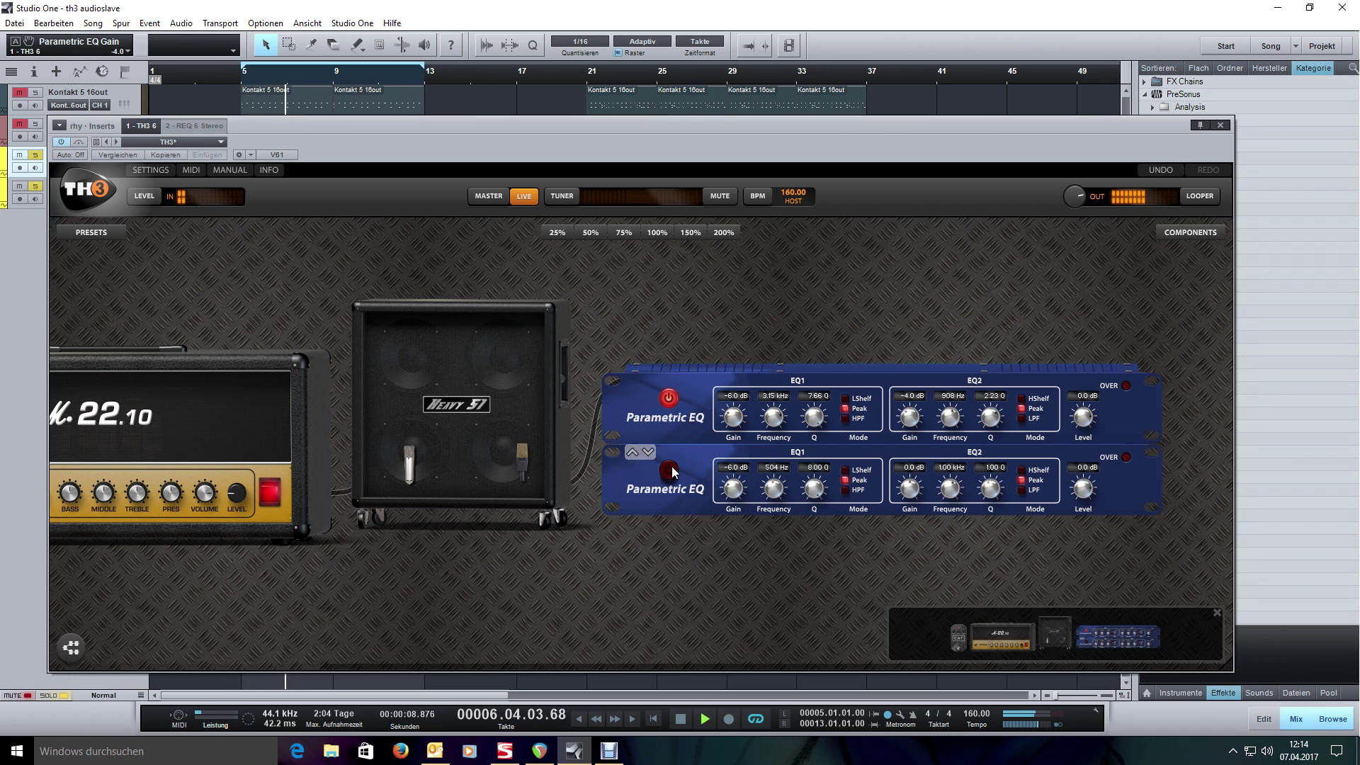
left_click(671, 472)
Step: Boost EQ2 of the second Parametric EQ by 12.1 dB at 1.60 kHz in Peak mode with a Q of 8.00
left_click_drag(996, 489, 996, 441)
key("space")
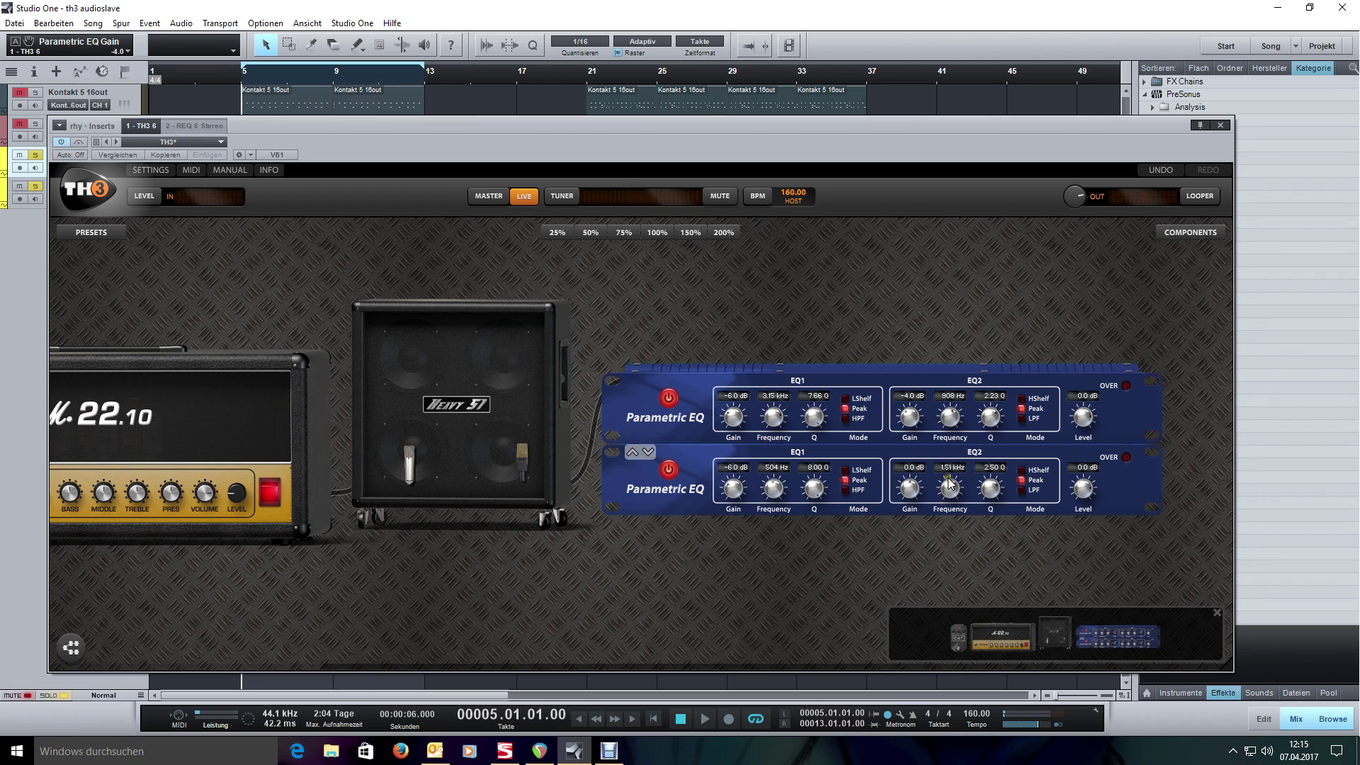
key("space")
left_click_drag(991, 489, 988, 441)
left_click_drag(911, 490, 913, 429)
left_click_drag(950, 493, 951, 475)
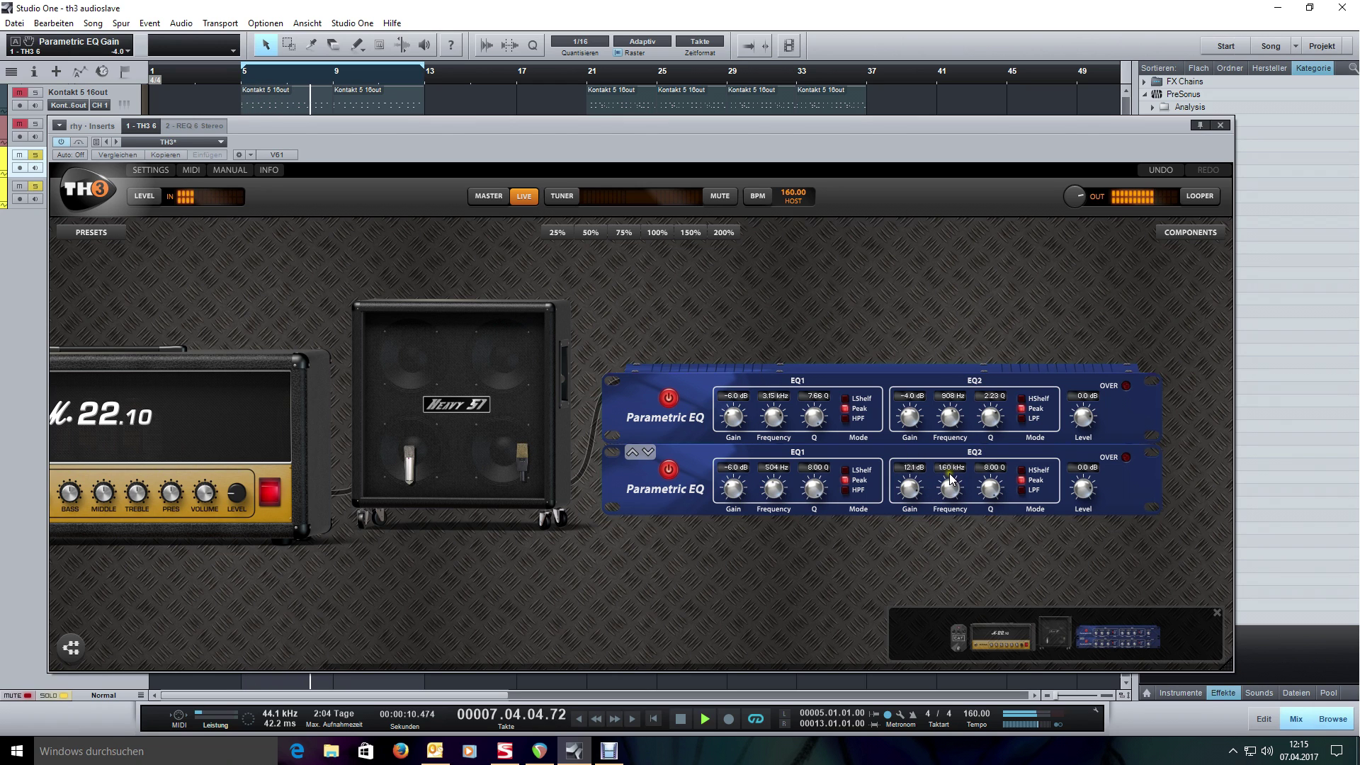
Step: Audition the second unit's EQ2 gain at -6 dB and 0 dB, and settle on -3.8 dB
key("space")
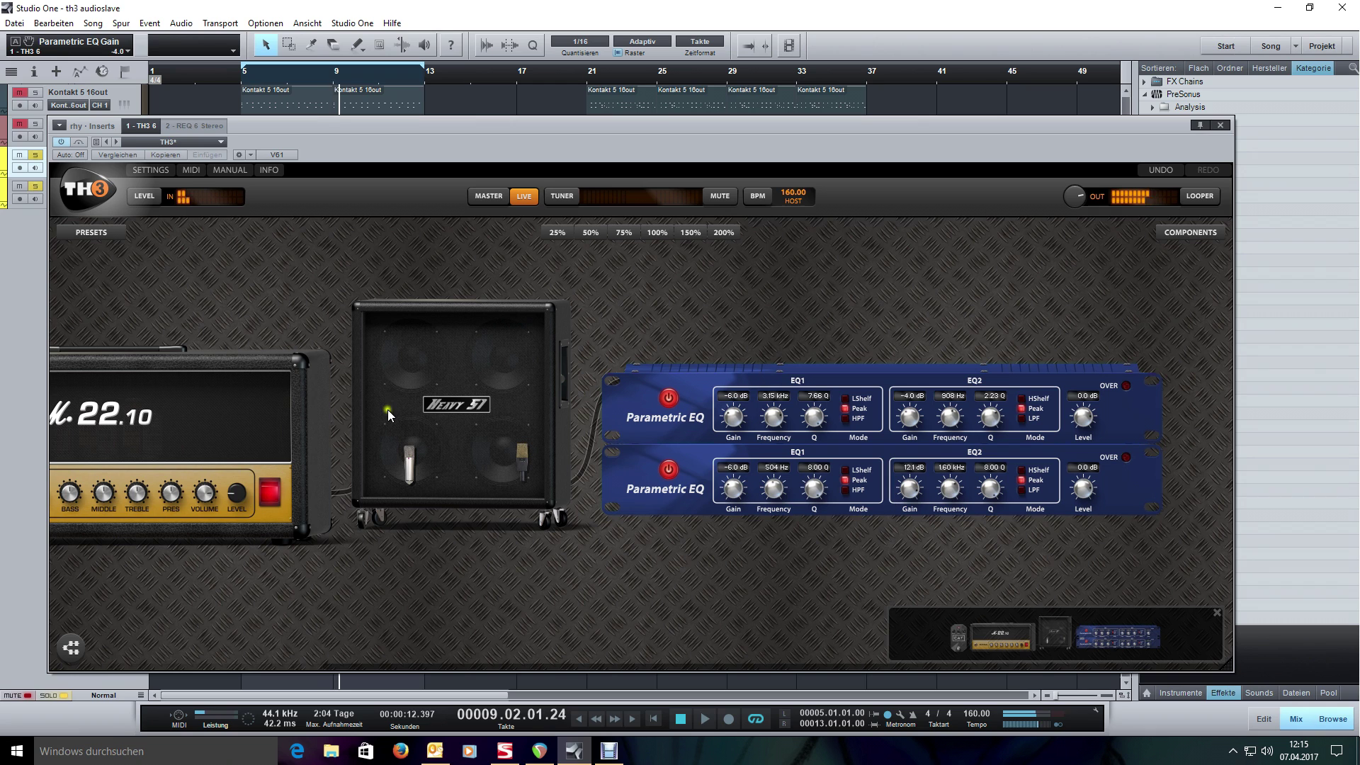
double_click(913, 495)
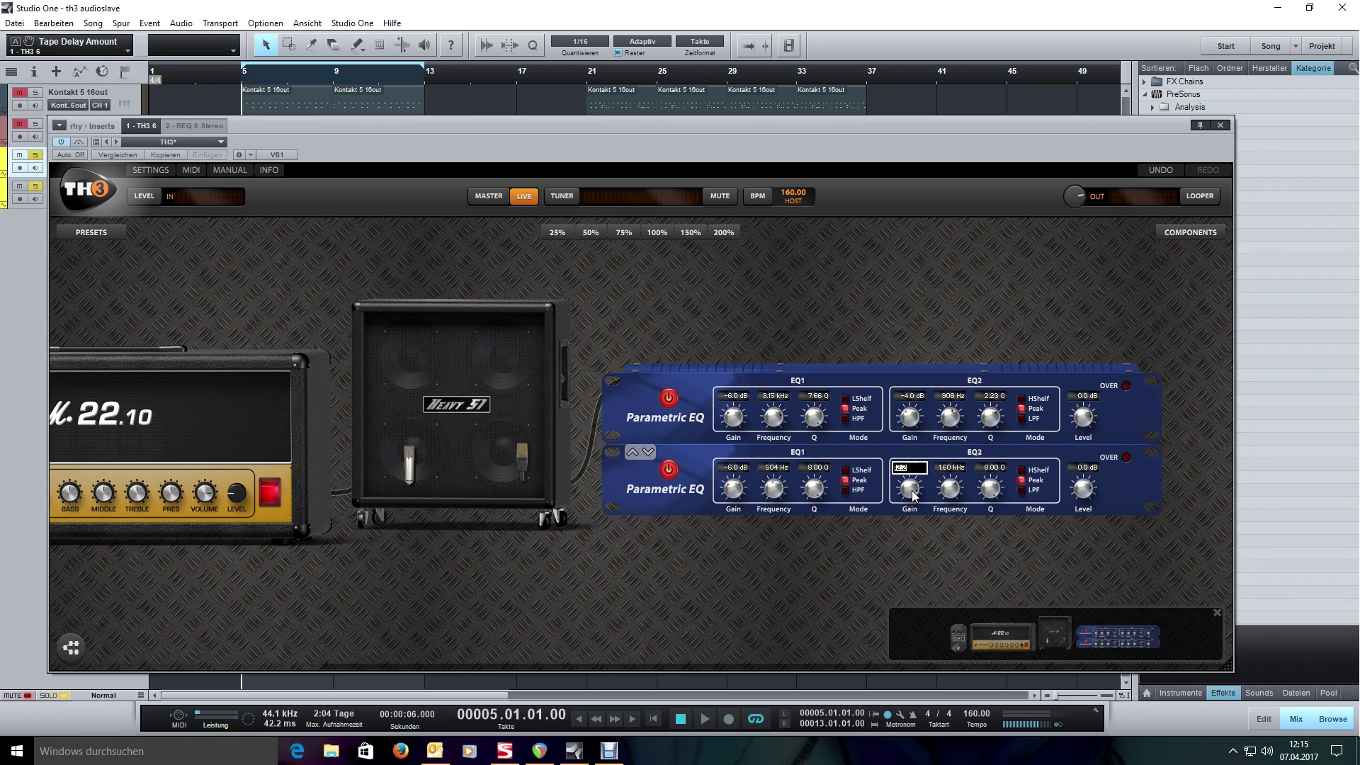
type("-6")
key("Return")
key("space")
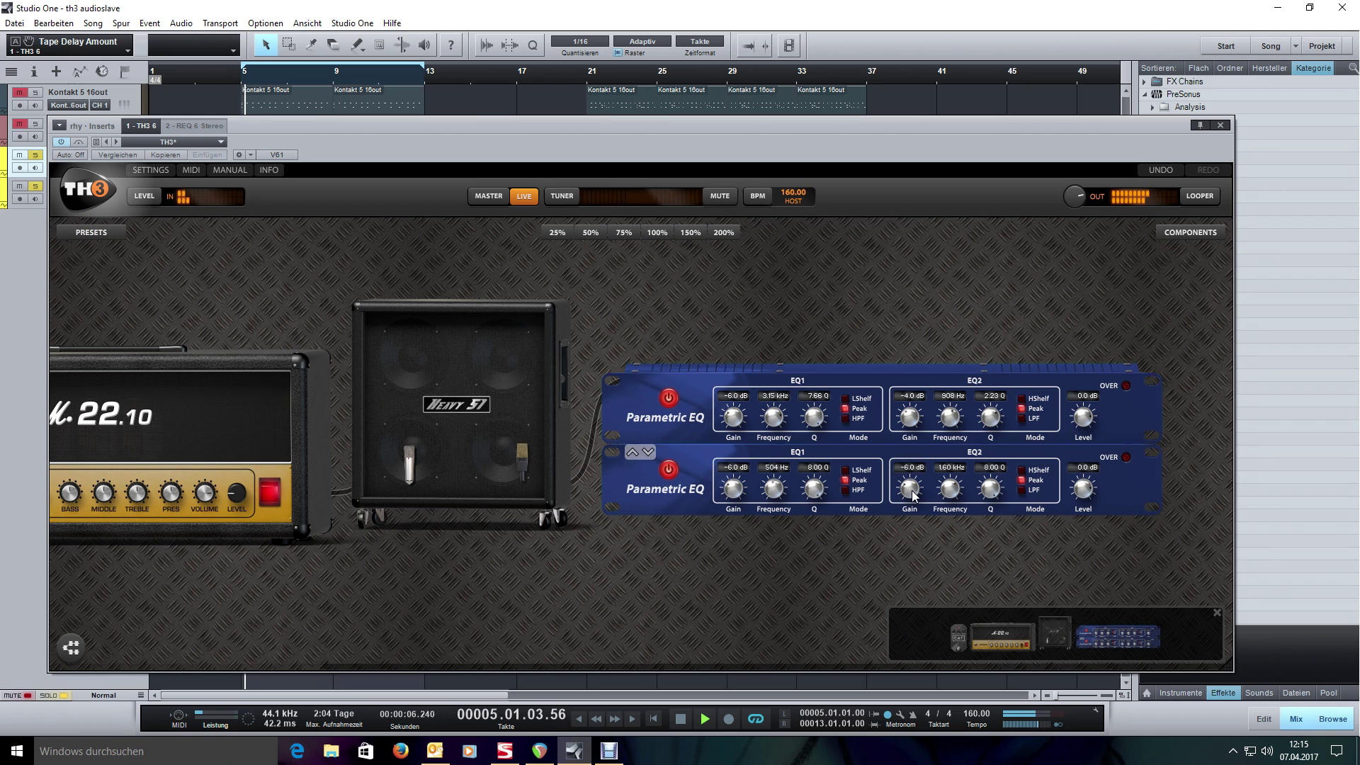
double_click(913, 495)
type("0")
key("Return")
scroll(913, 495, "down", 3)
key("space")
Step: Unsolo the guitars and audition the equalized tone in the full mix from bar 5
left_click_drag(844, 553, 928, 554)
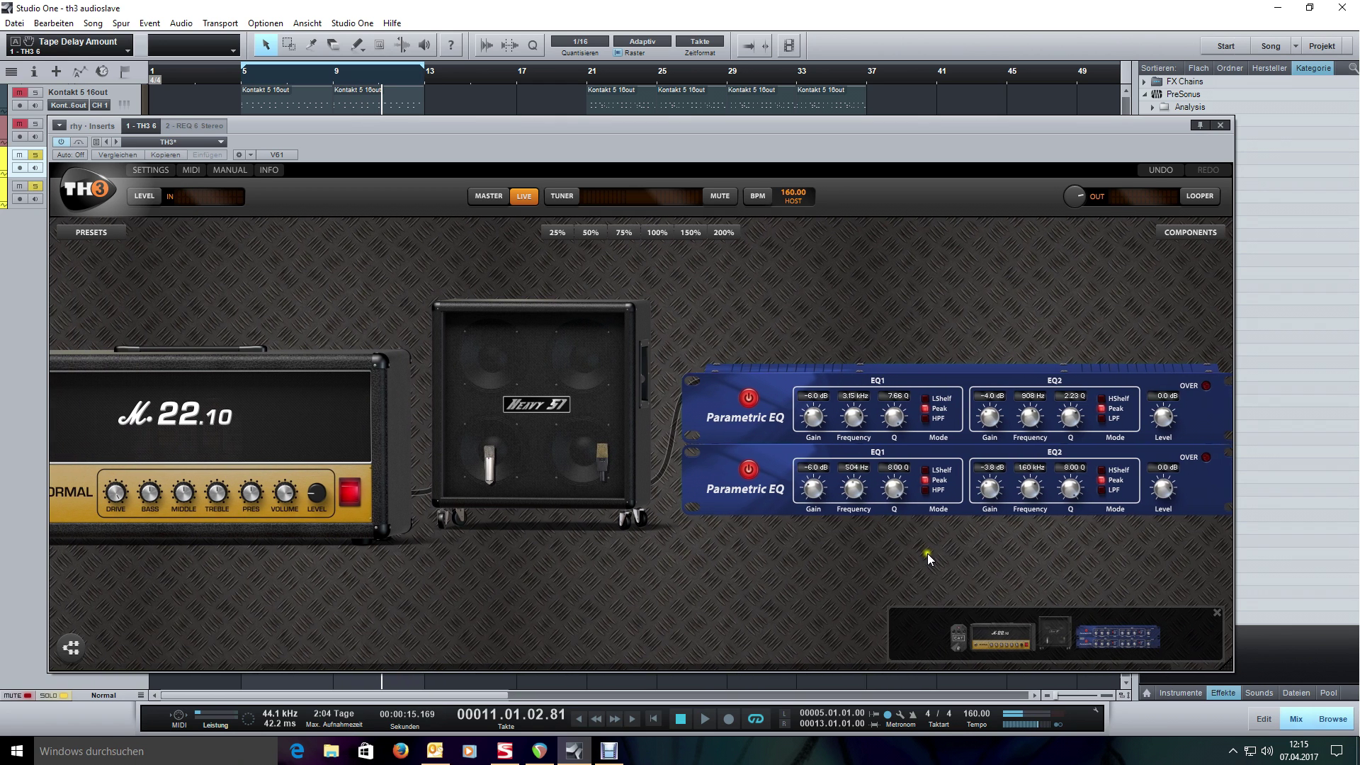
left_click_drag(682, 580, 904, 562)
left_click_drag(817, 556, 702, 577)
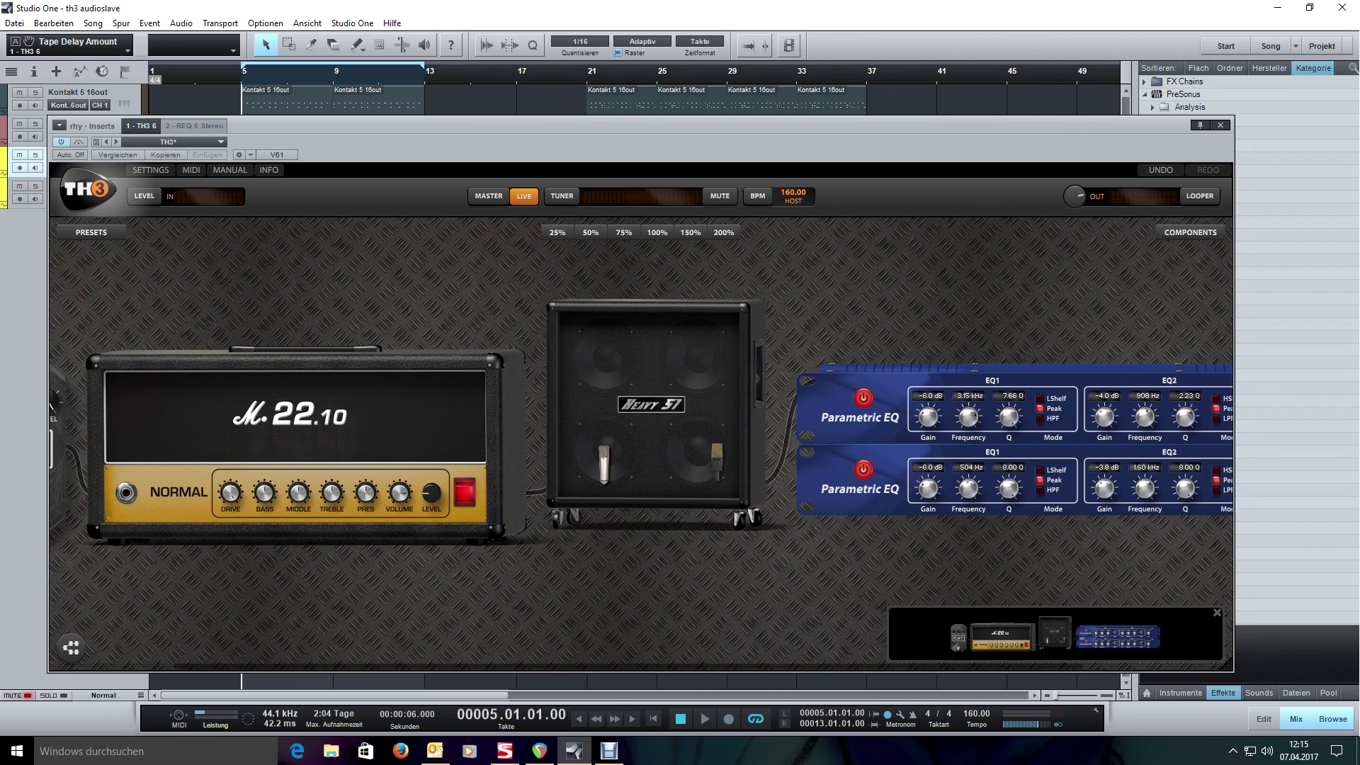
key("space")
left_click_drag(753, 571, 911, 568)
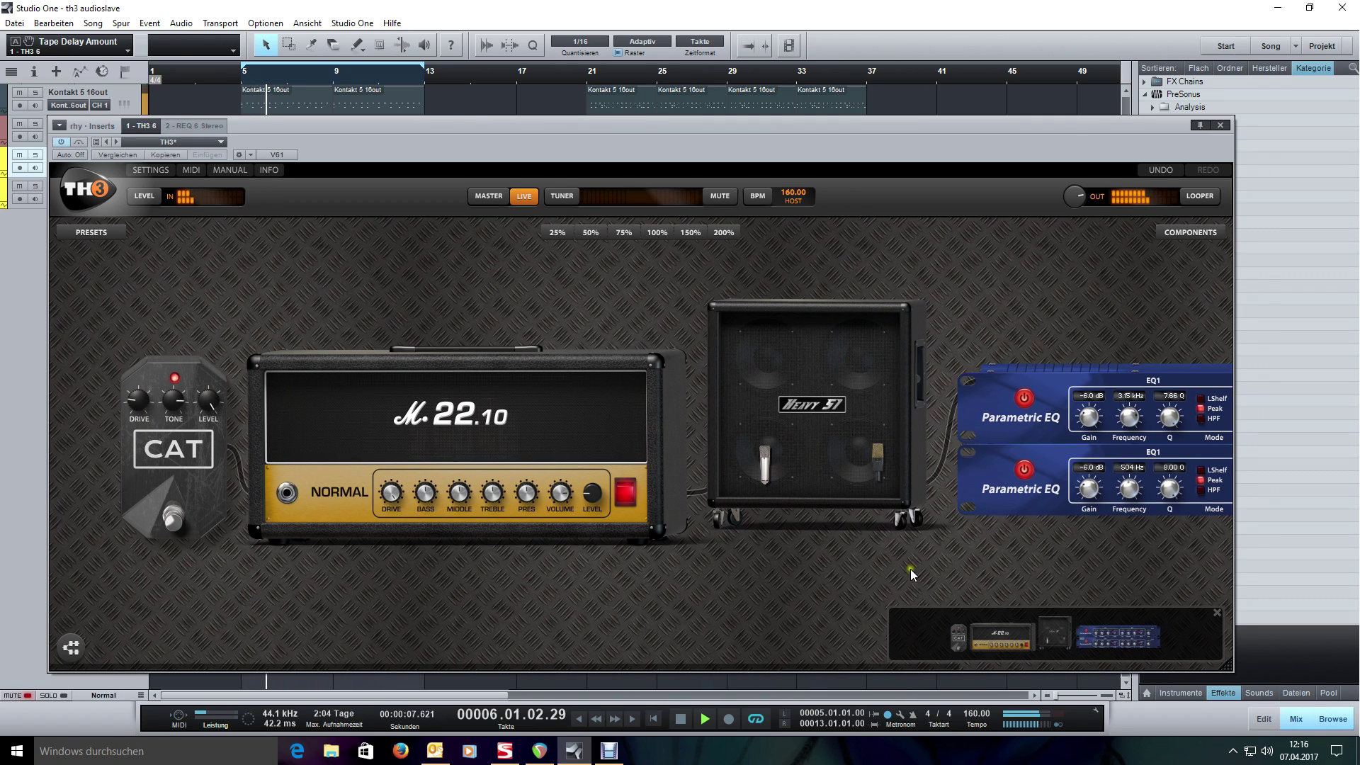
left_click_drag(1023, 559, 678, 565)
key("space")
Step: Add a third Parametric EQ beneath the other two and close the component list
left_click(1197, 232)
left_click_drag(1120, 391, 904, 535)
left_click(989, 238)
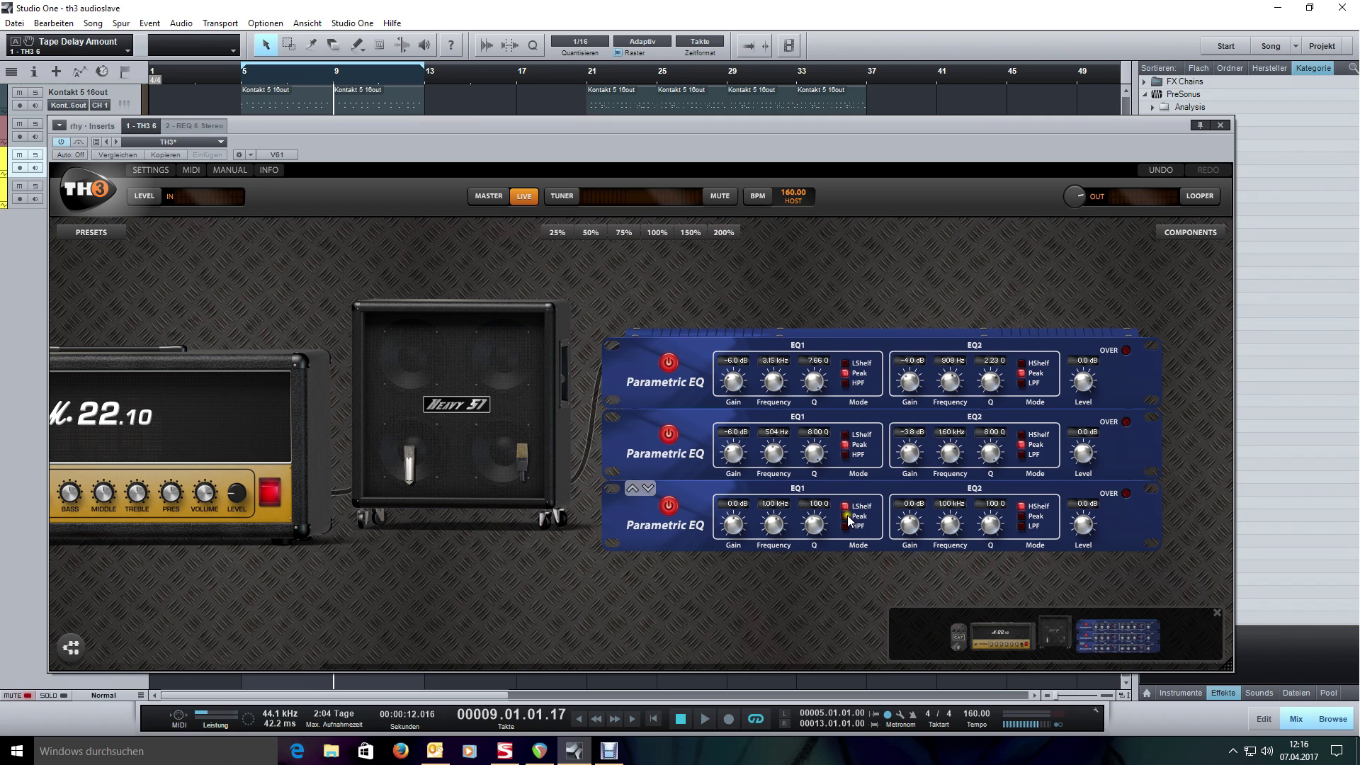
Step: Solo the guitars and boost the third unit's EQ1 by 13.5 dB at 675 Hz in Peak mode with a Q of 8.00
left_click_drag(763, 525, 811, 524)
key("s")
key("space")
left_click_drag(739, 528, 772, 513)
Step: Stop playback and set the third unit's EQ1 gain to -4 dB
key("space")
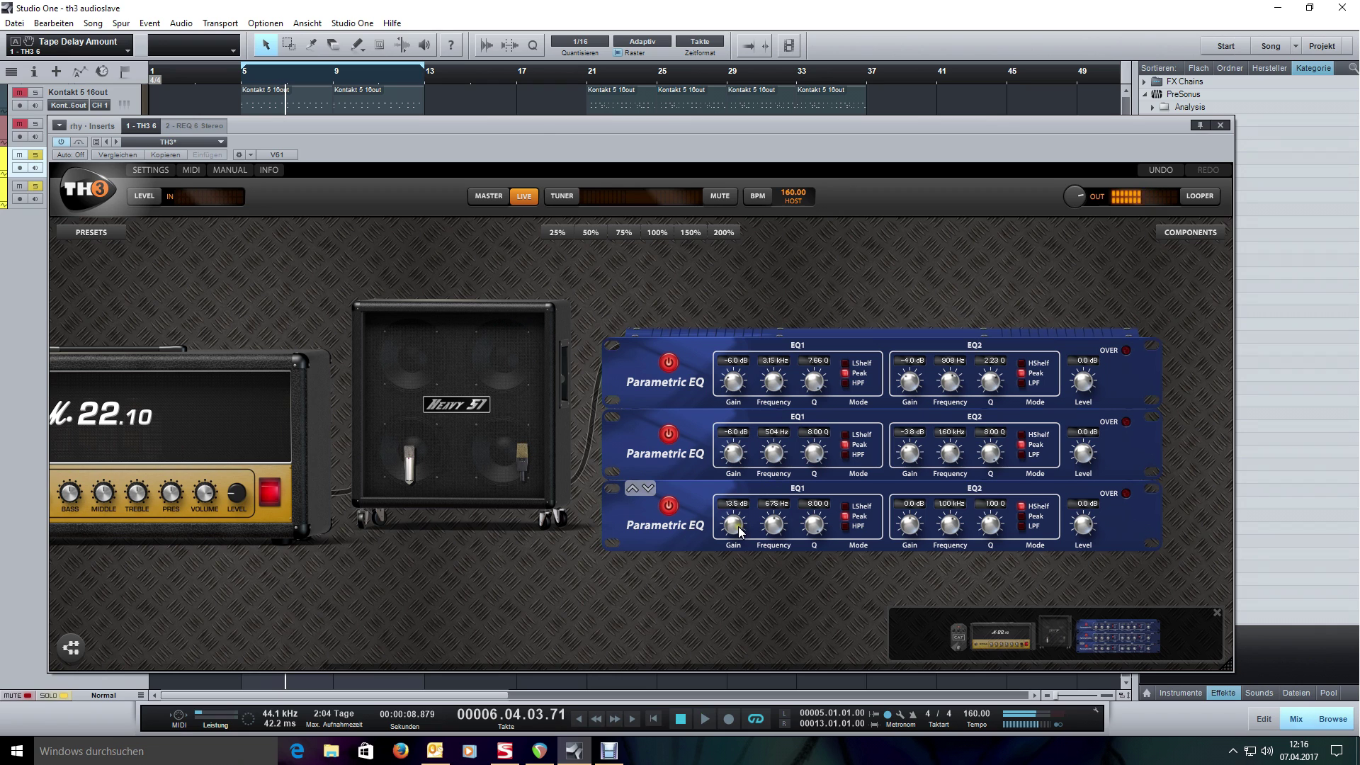
double_click(738, 526)
type("-4")
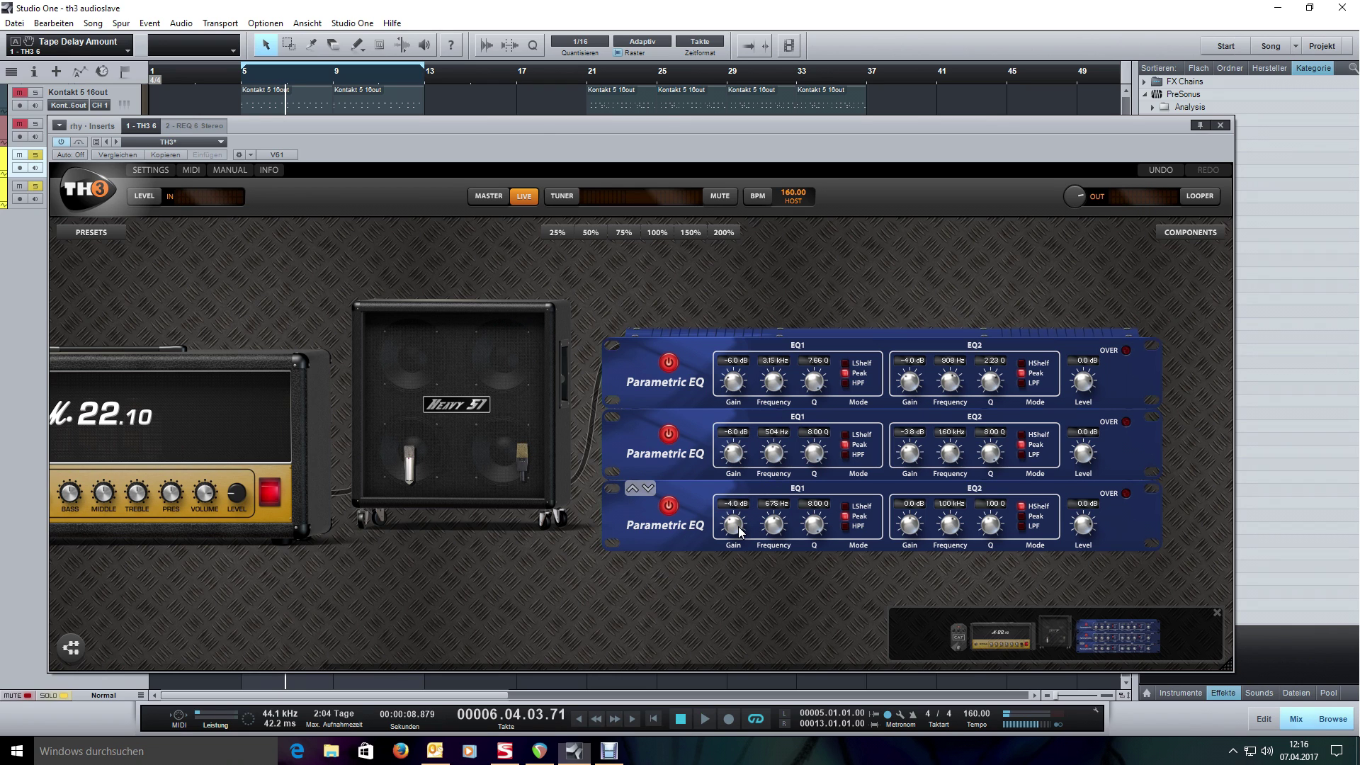
Step: Play the soloed guitars and compare the sound with the third Parametric EQ bypassed and engaged
key("Return")
key("space")
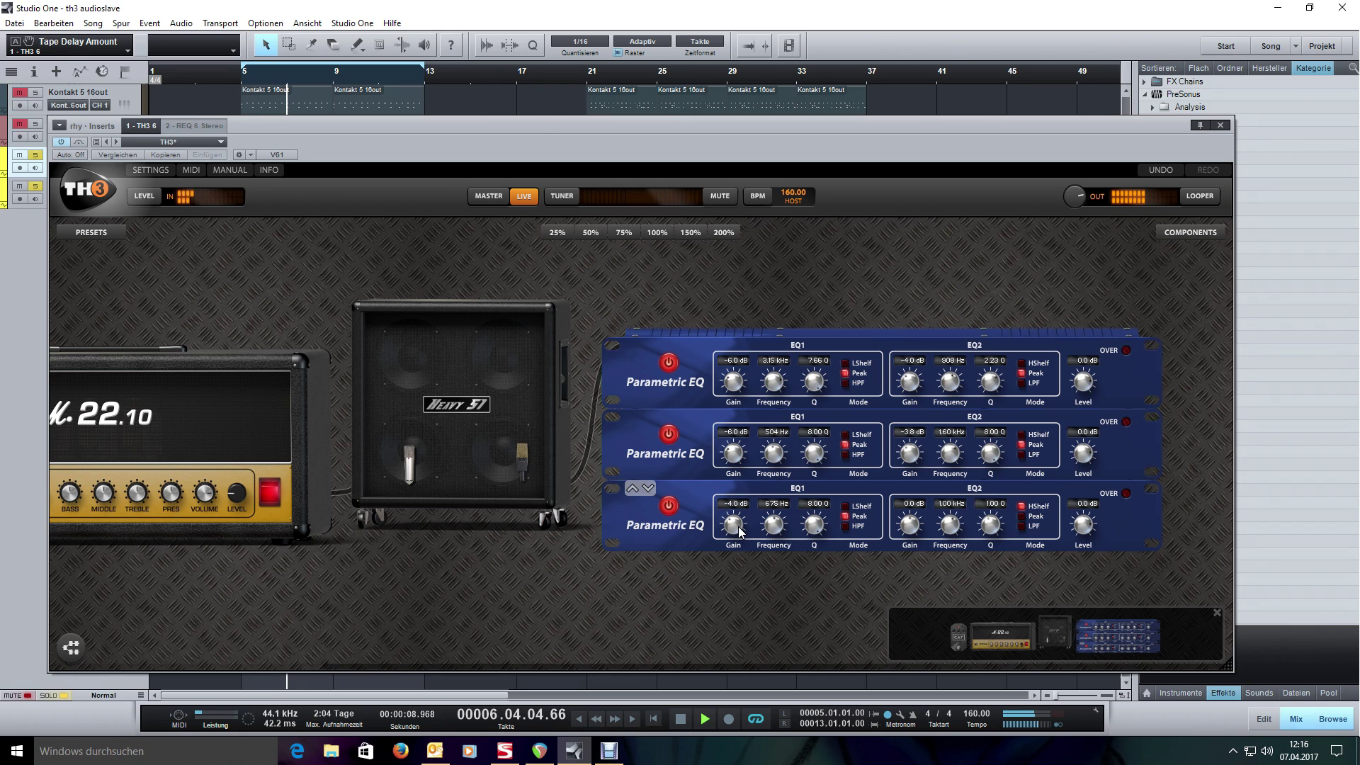
left_click(669, 506)
left_click(669, 506)
left_click_drag(594, 604, 1023, 575)
key("space")
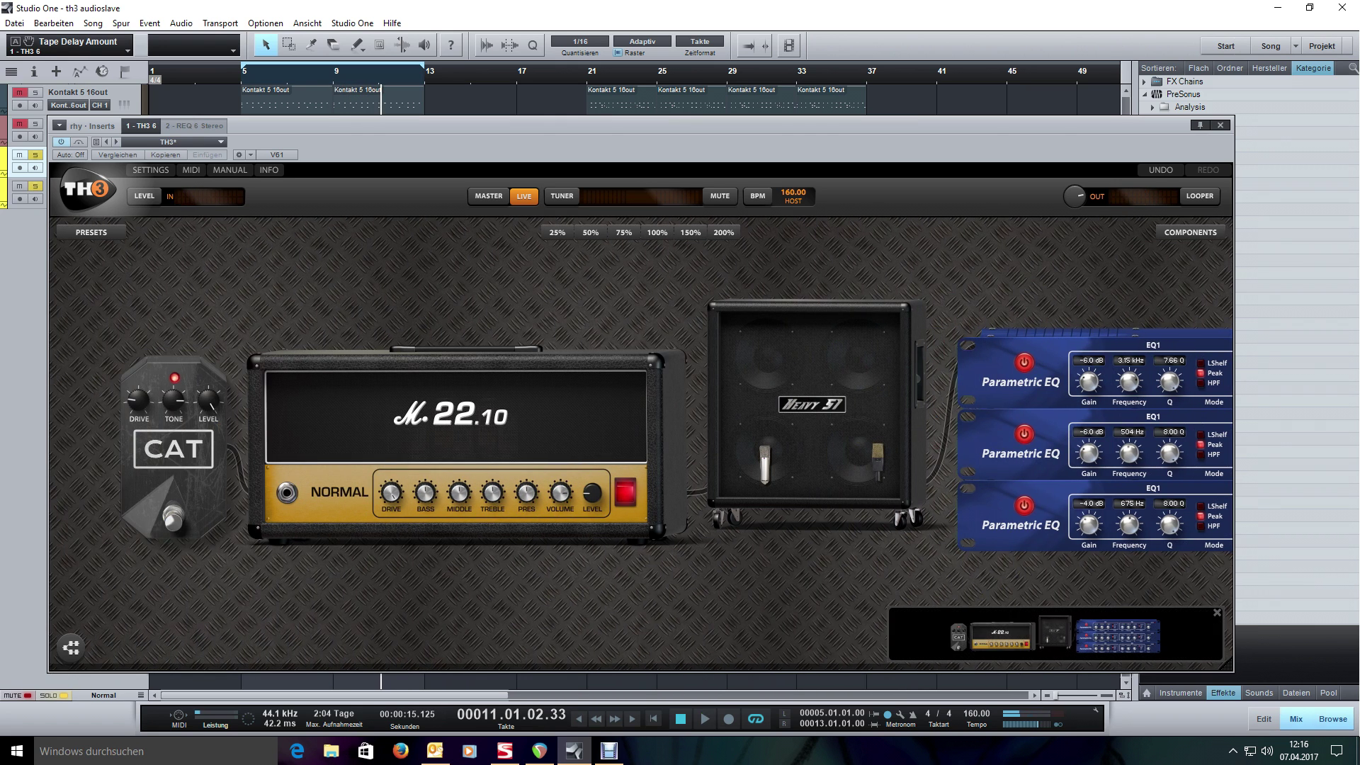
Step: Unsolo the guitars, play the full mix from bar 5, and set the second unit's EQ2 to -6.3 dB at 1.86 kHz
key("KP_0")
key("space")
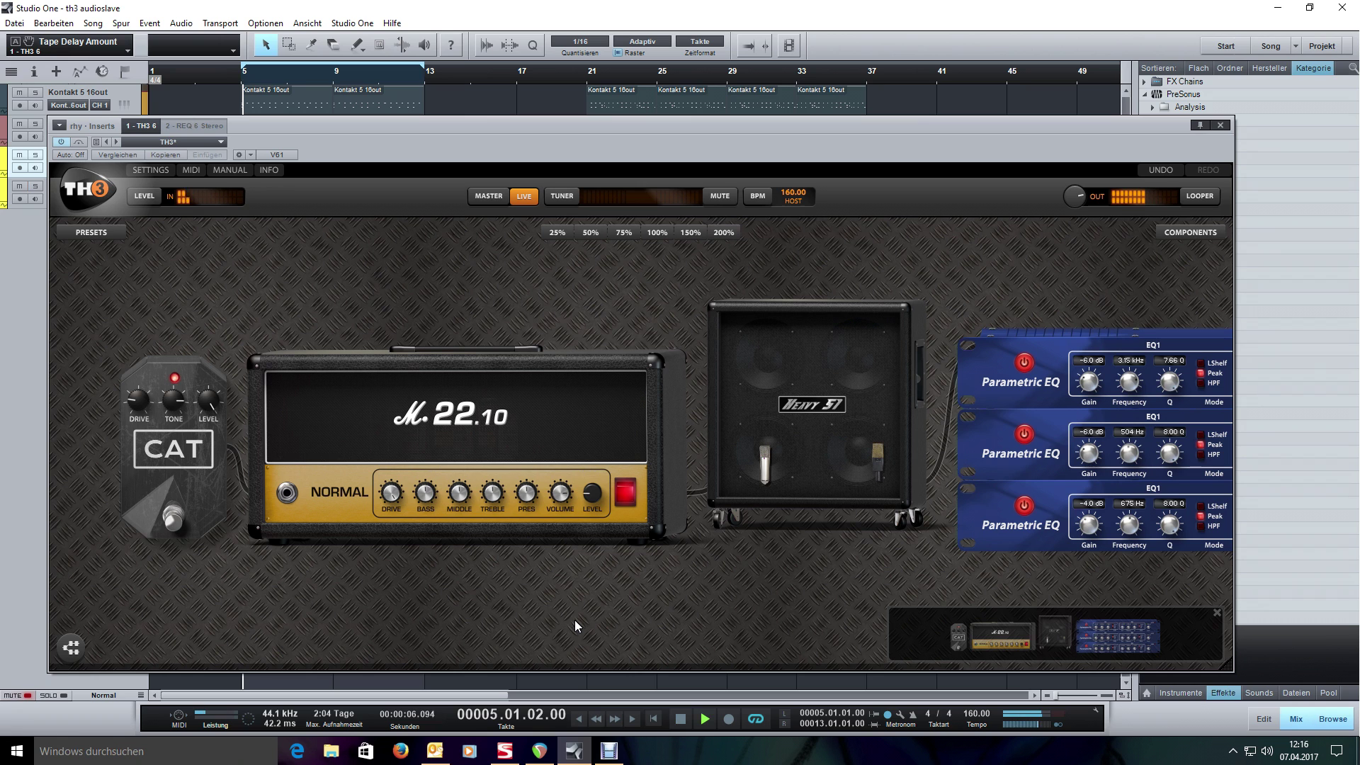
left_click_drag(744, 616, 720, 594)
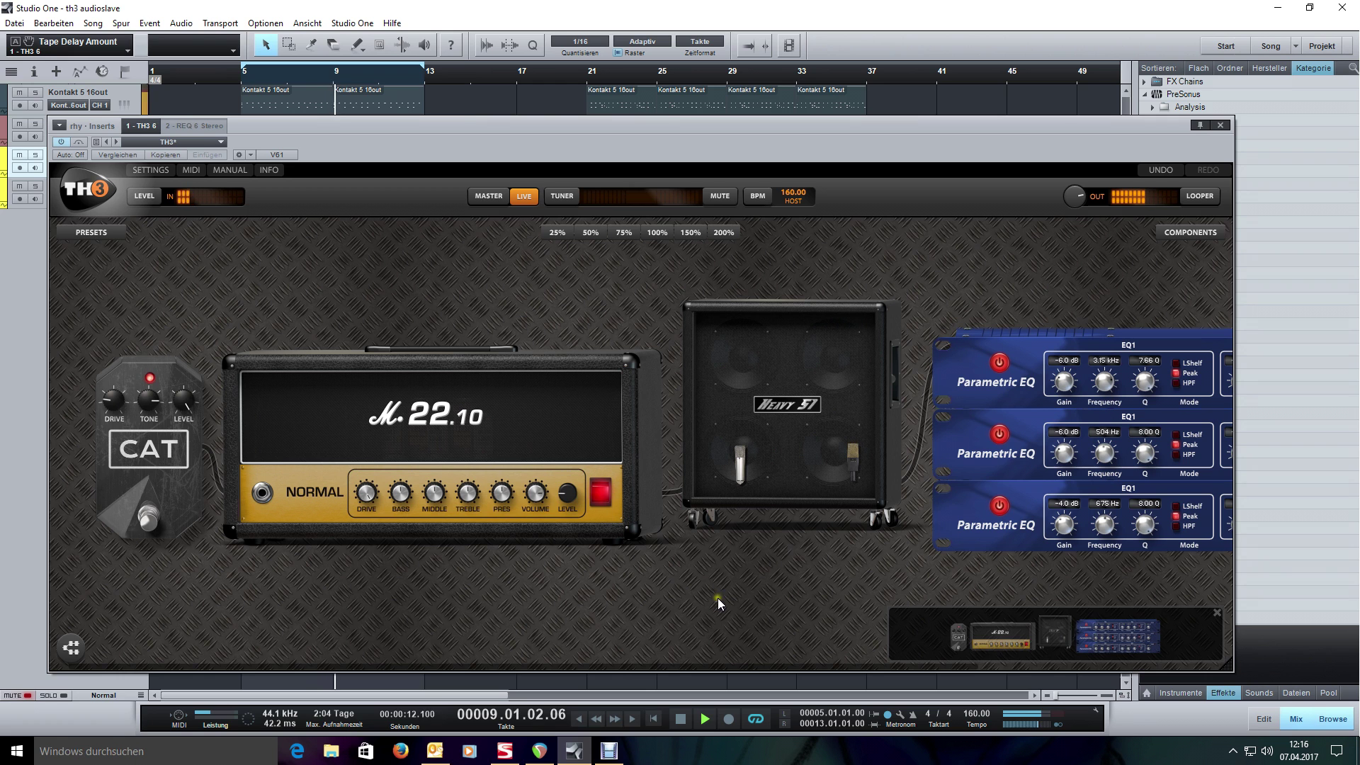
left_click_drag(759, 586, 545, 594)
left_click_drag(740, 391, 738, 383)
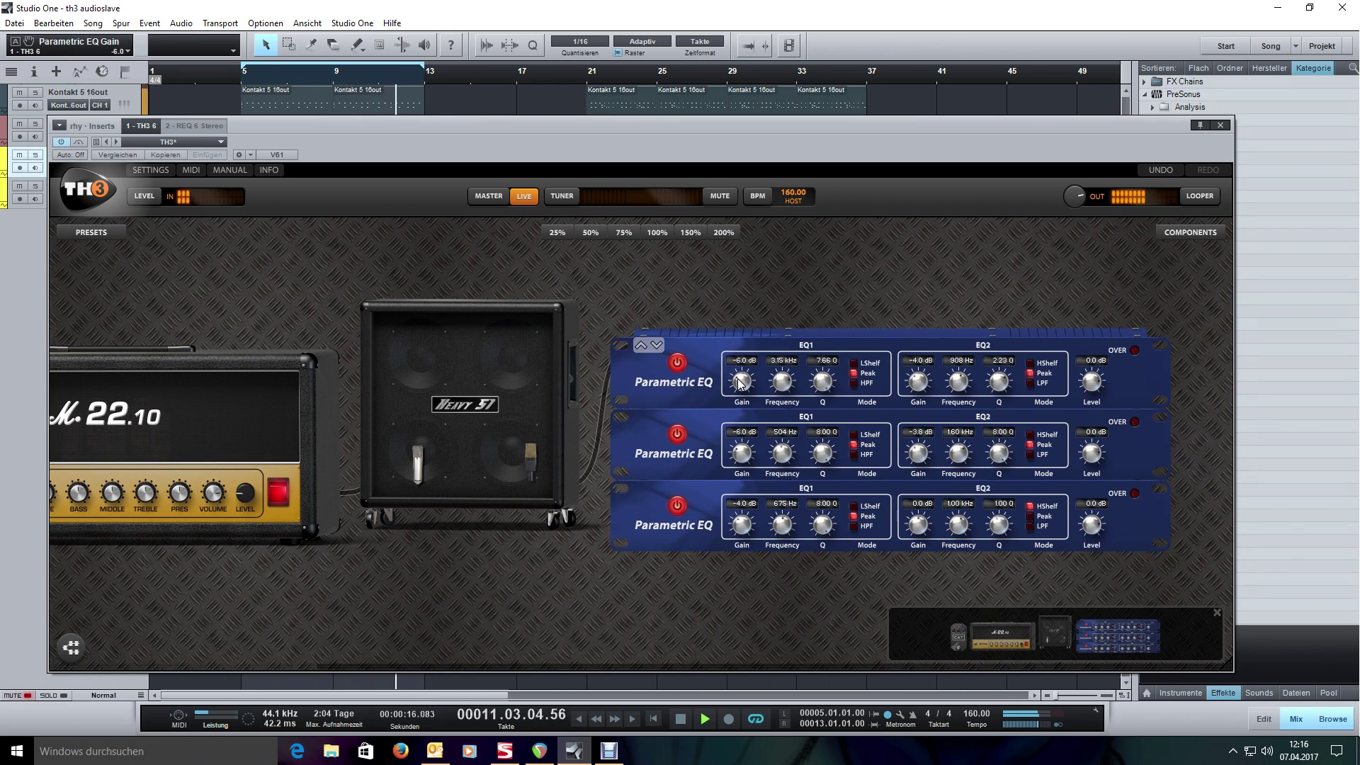
left_click_drag(919, 457, 864, 563)
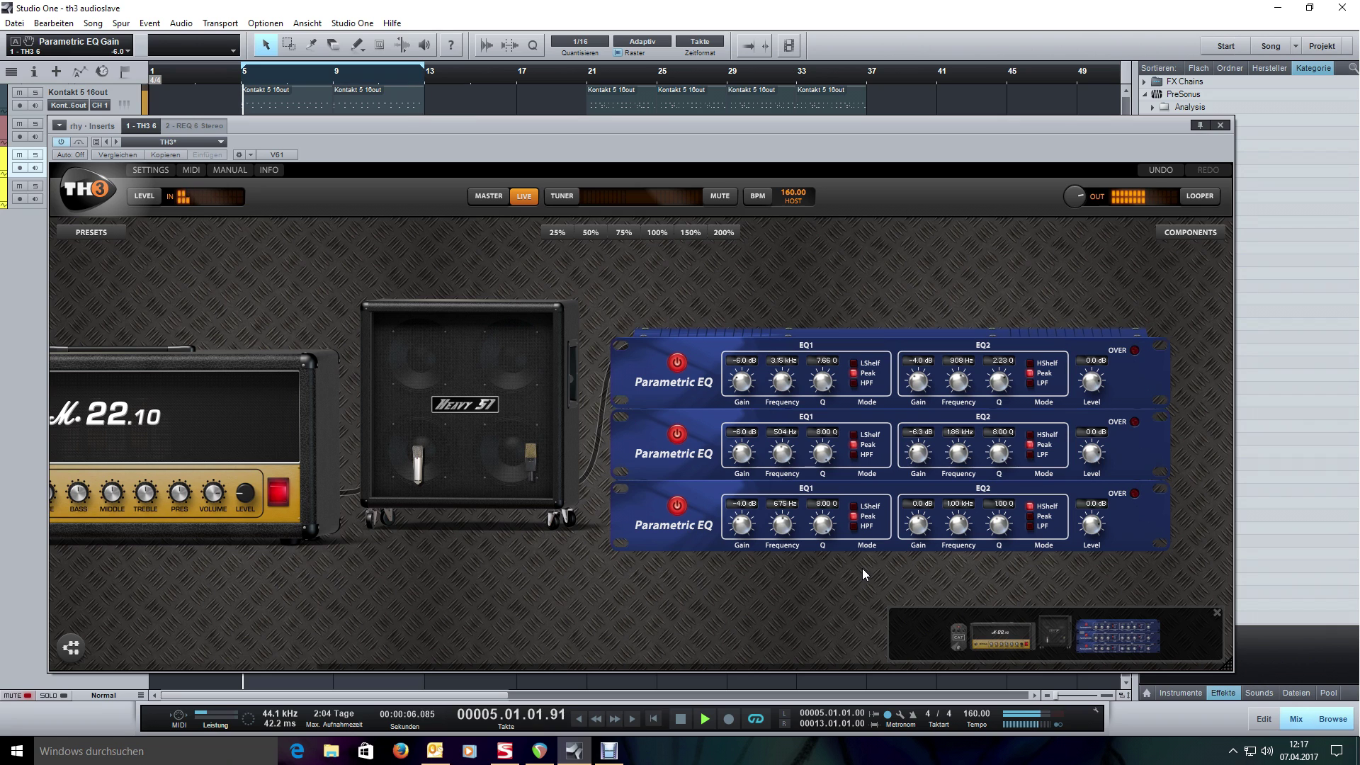
Step: Audition the full mix from bar 21 while checking the amp's settings
left_click(591, 73)
key("space")
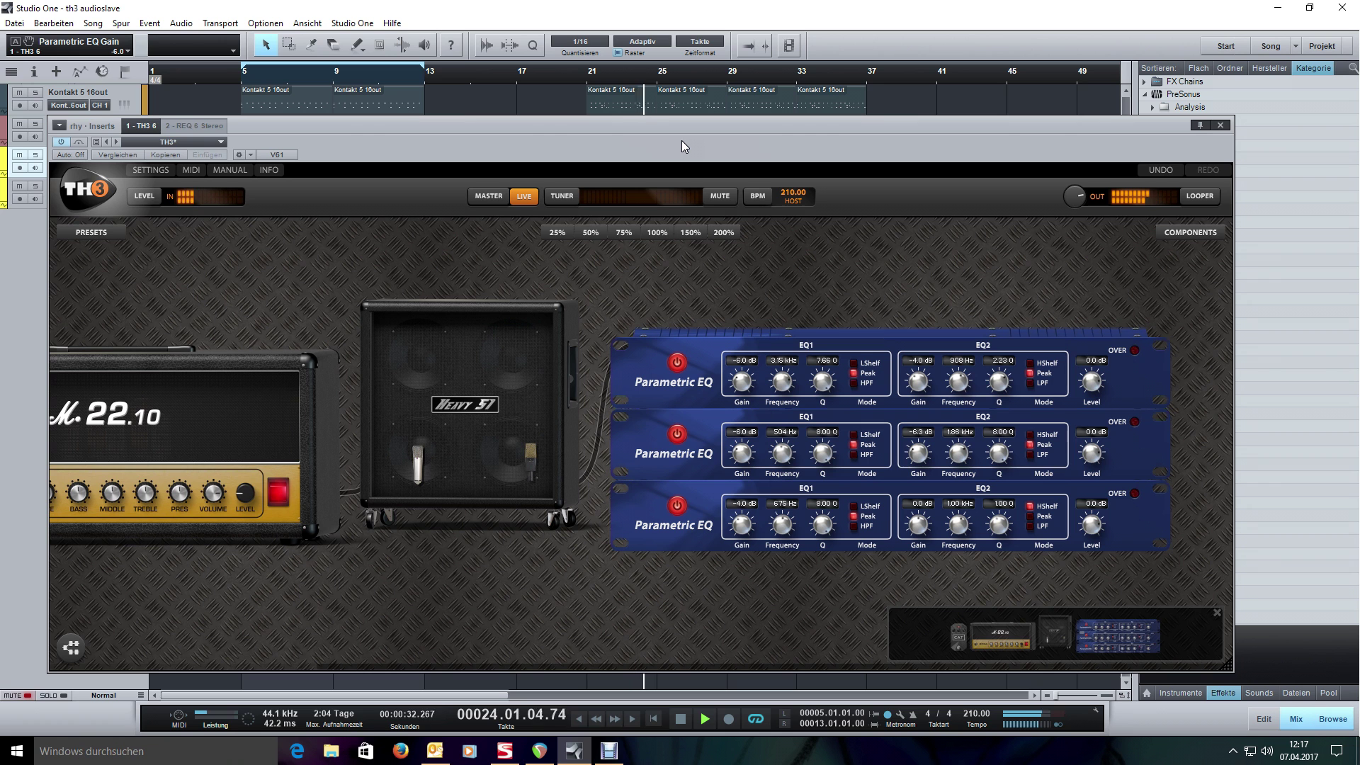
left_click_drag(762, 283, 635, 265)
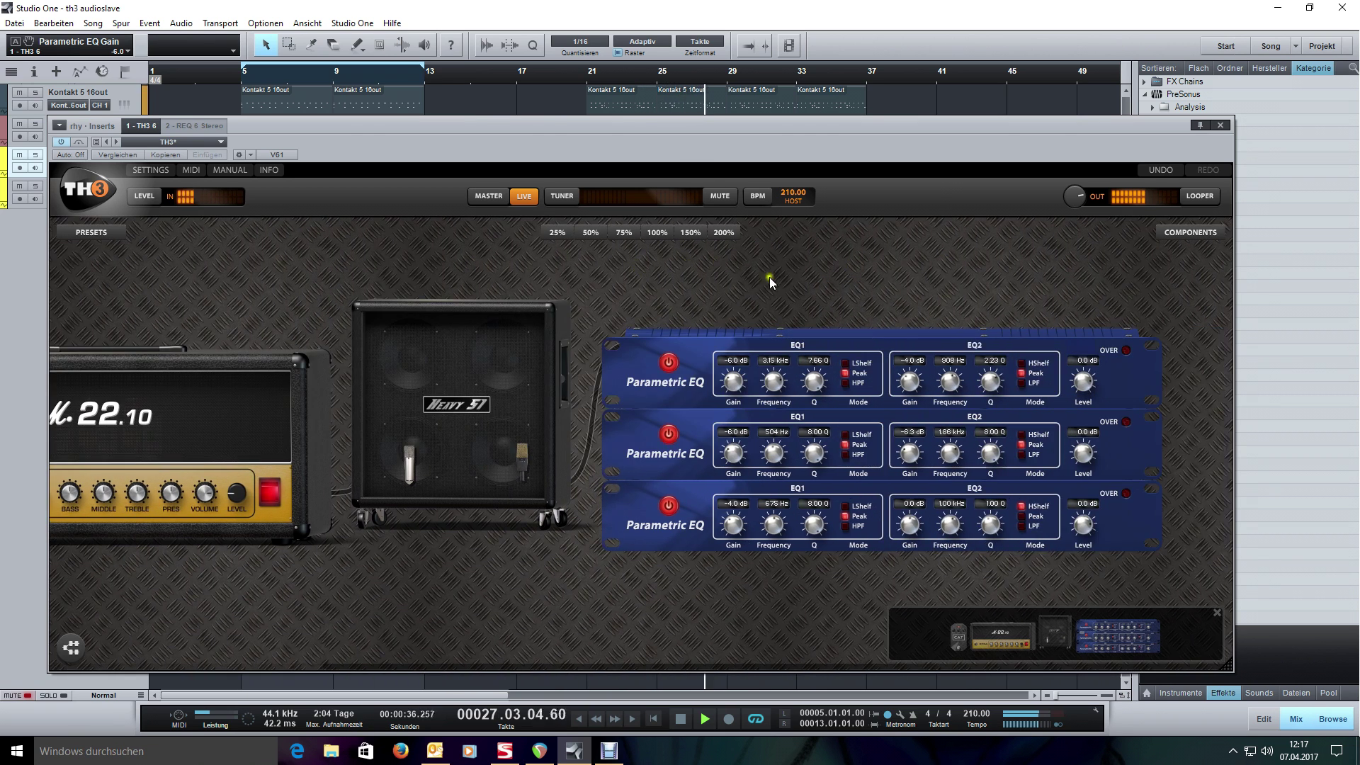
left_click_drag(781, 278, 1125, 270)
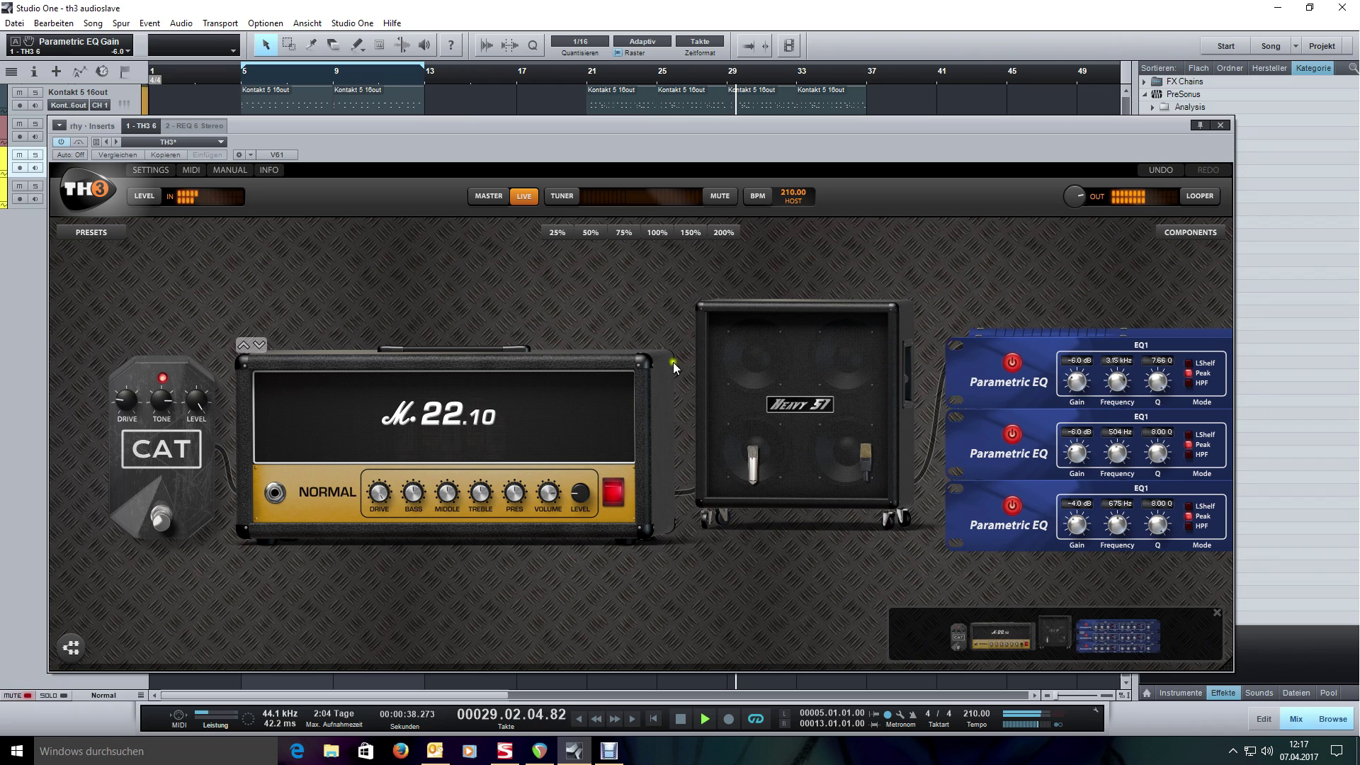
mouse_move(515, 506)
left_mouse_down()
mouse_move(515, 484)
mouse_move(514, 498)
left_mouse_up()
left_click(585, 498)
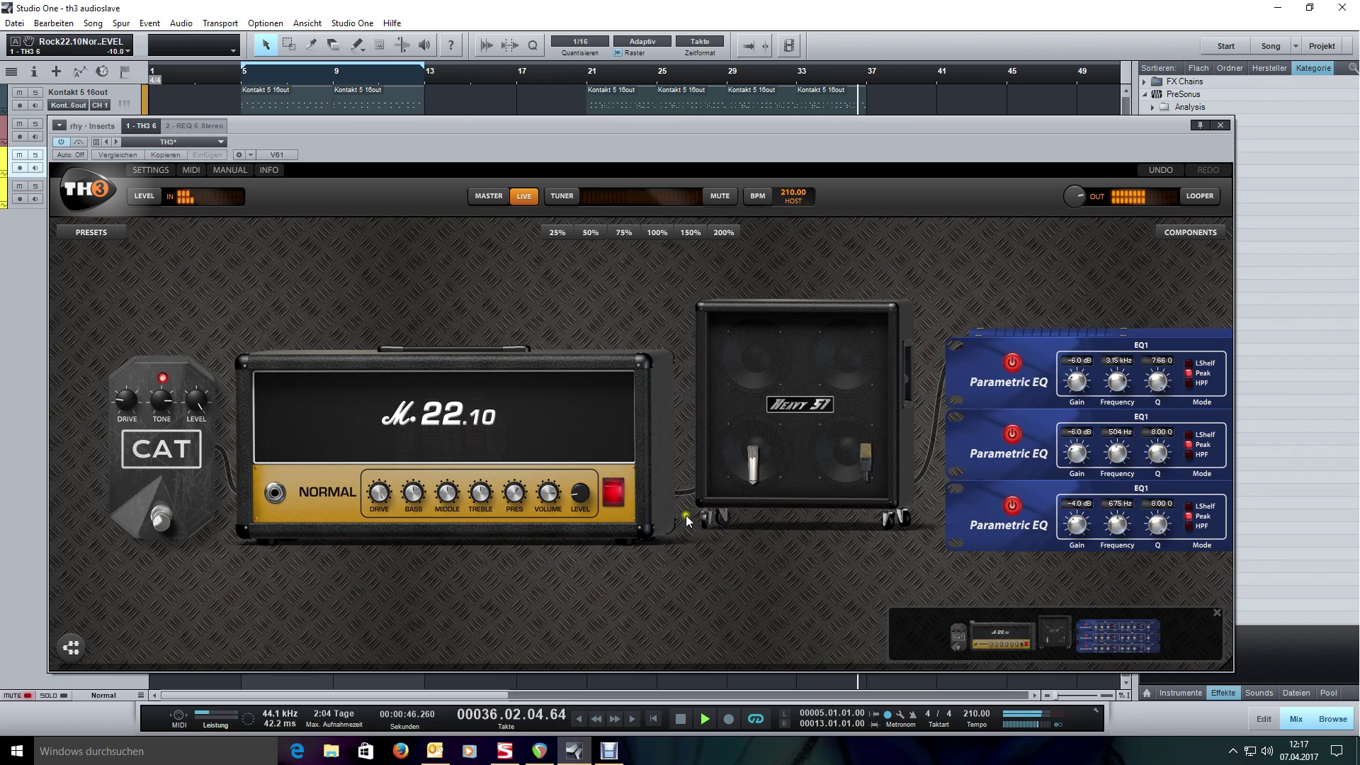
key("space")
Step: Replay the mix from bar 5 while checking the CAT pedal's drive setting
key("space")
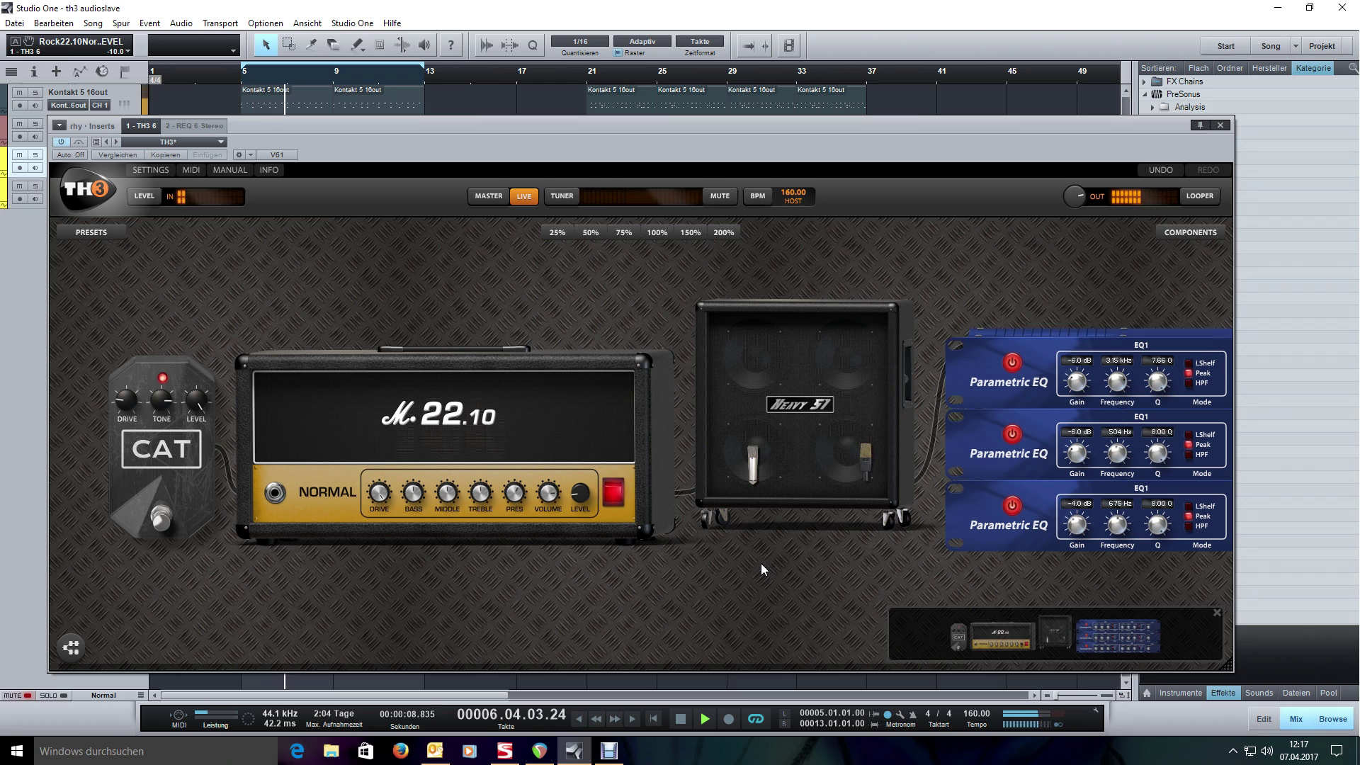
mouse_move(132, 406)
left_click_drag(132, 406, 138, 392)
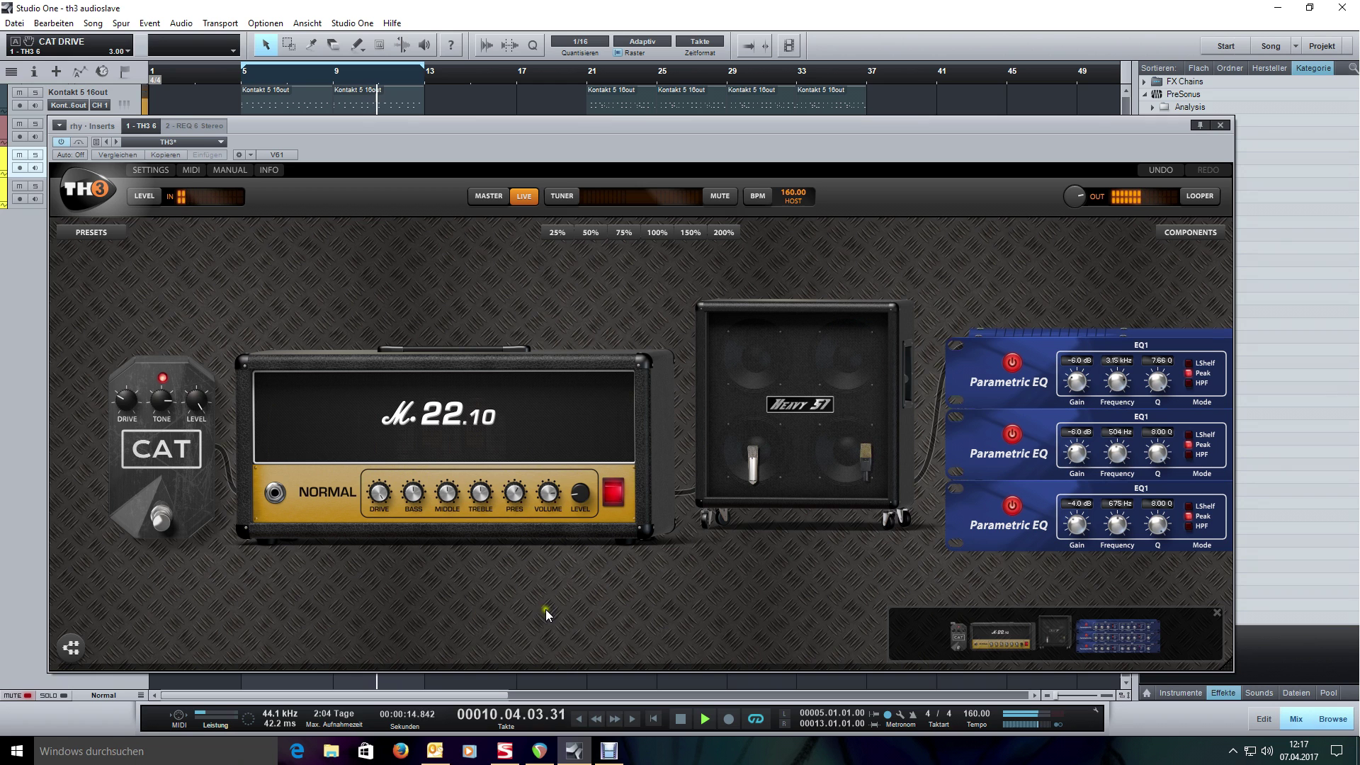
left_click_drag(813, 607, 570, 598)
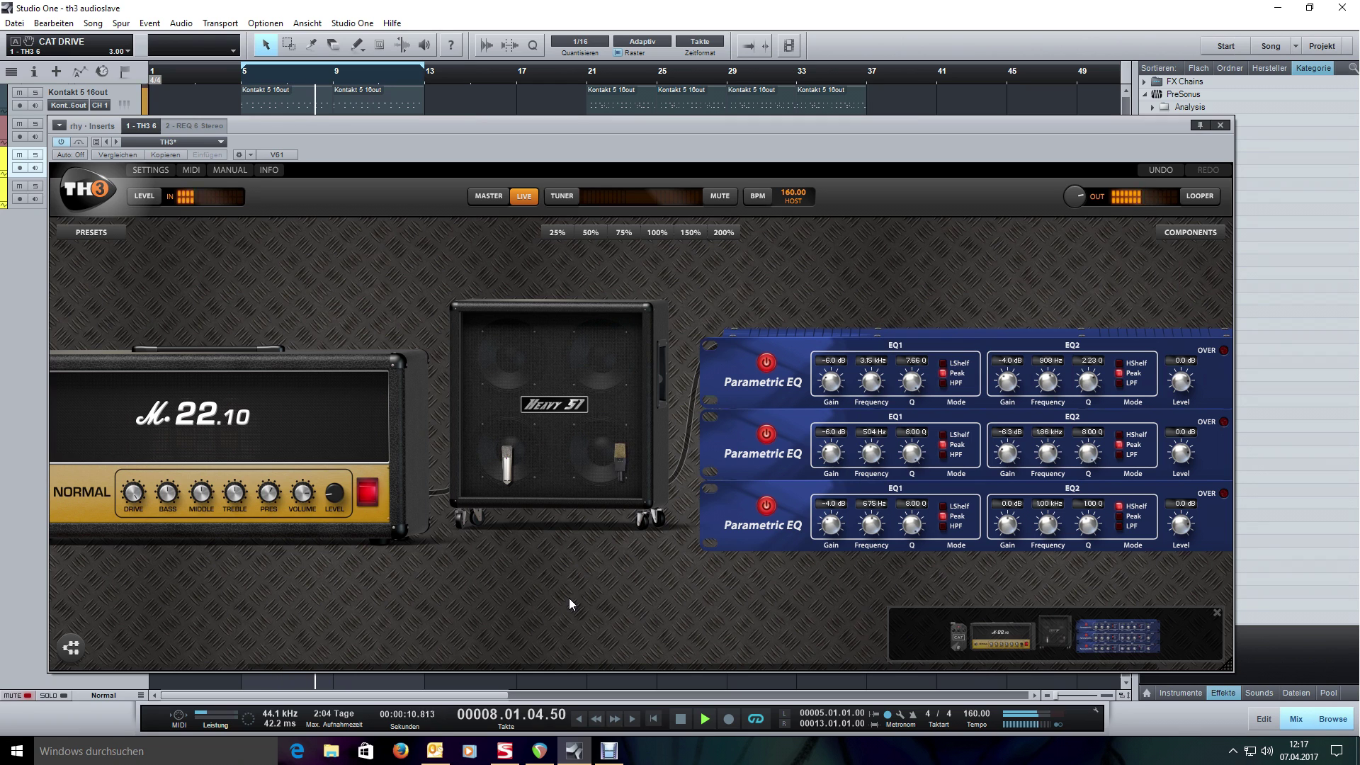
key("space")
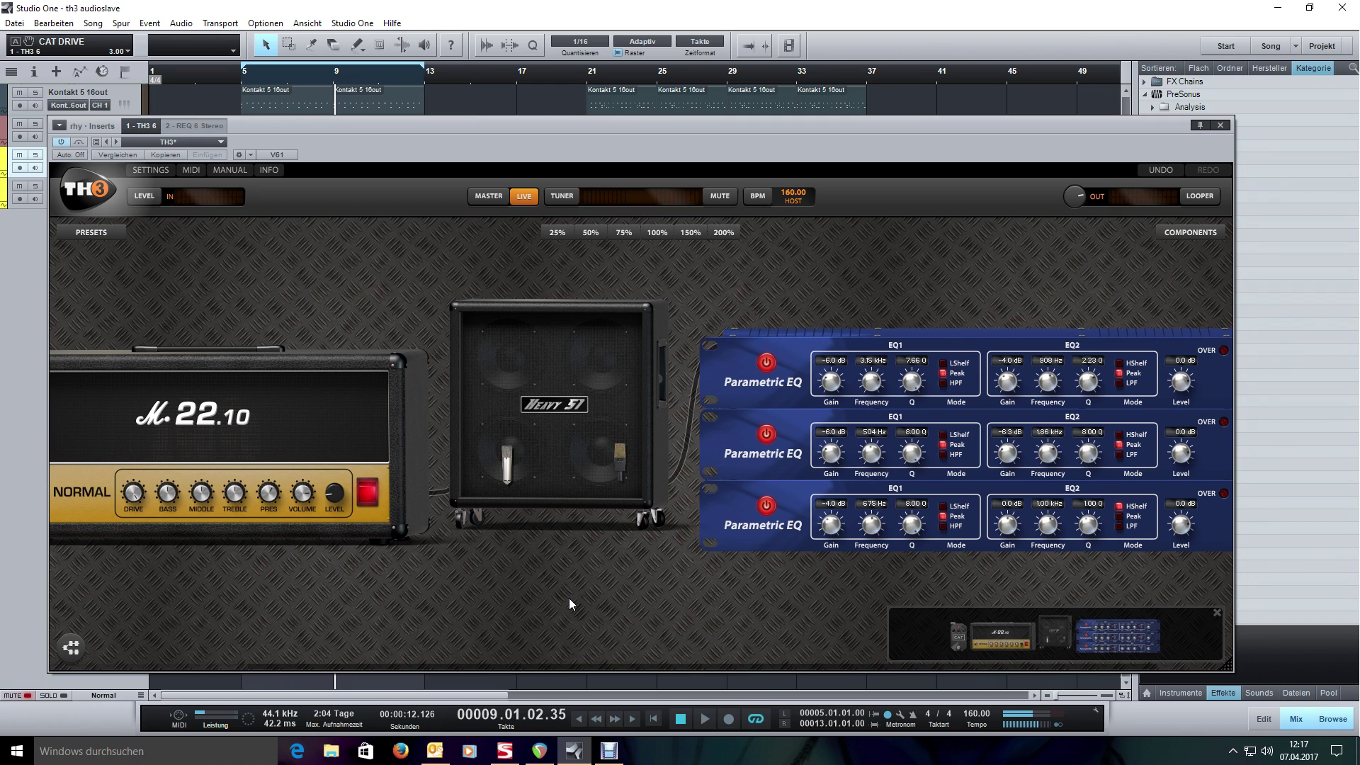
Step: Bypass all three Parametric EQs and play the full mix from bar 5
key("KP_0")
mouse_move(731, 519)
left_click(767, 505)
left_click(767, 433)
left_click(767, 362)
left_click_drag(517, 622, 714, 591)
key("space")
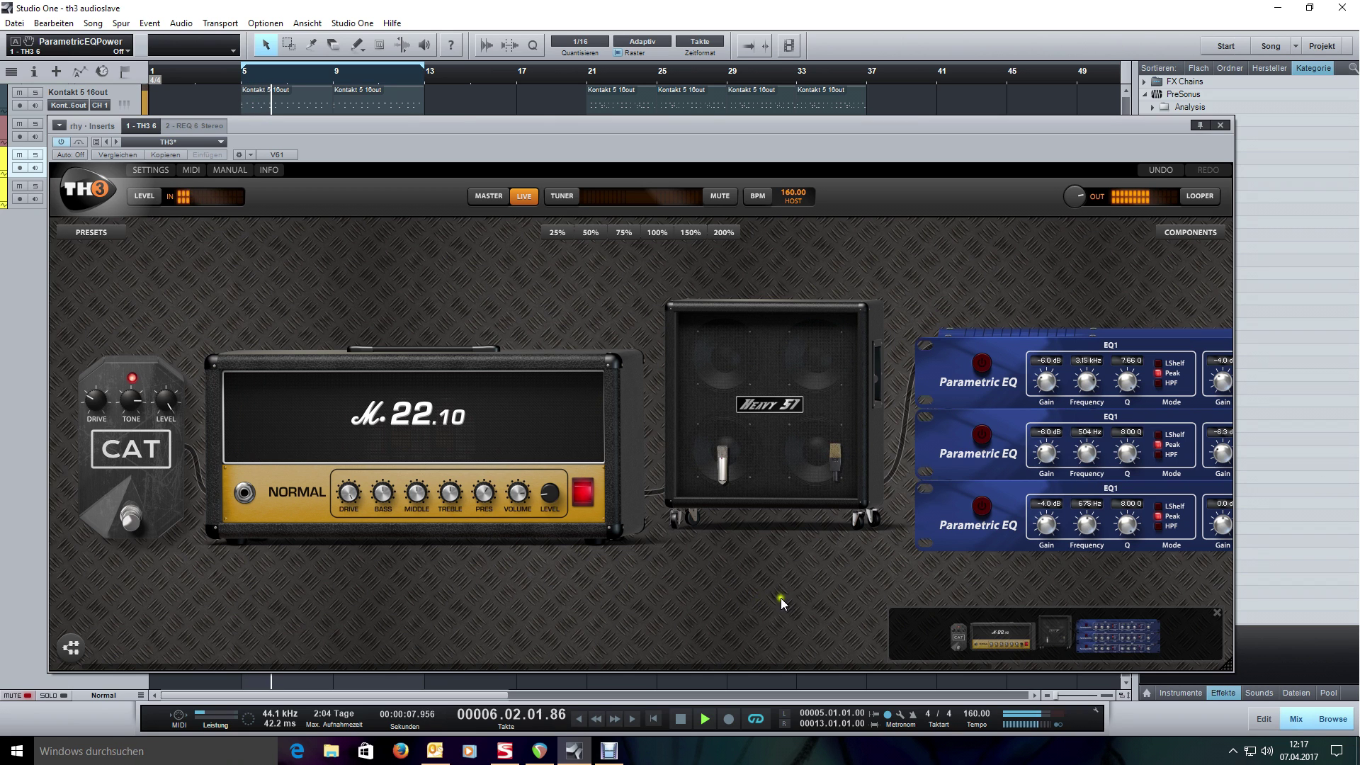
Step: Re-engage all three Parametric EQs during playback to hear the equalized tone
left_click_drag(797, 601, 603, 601)
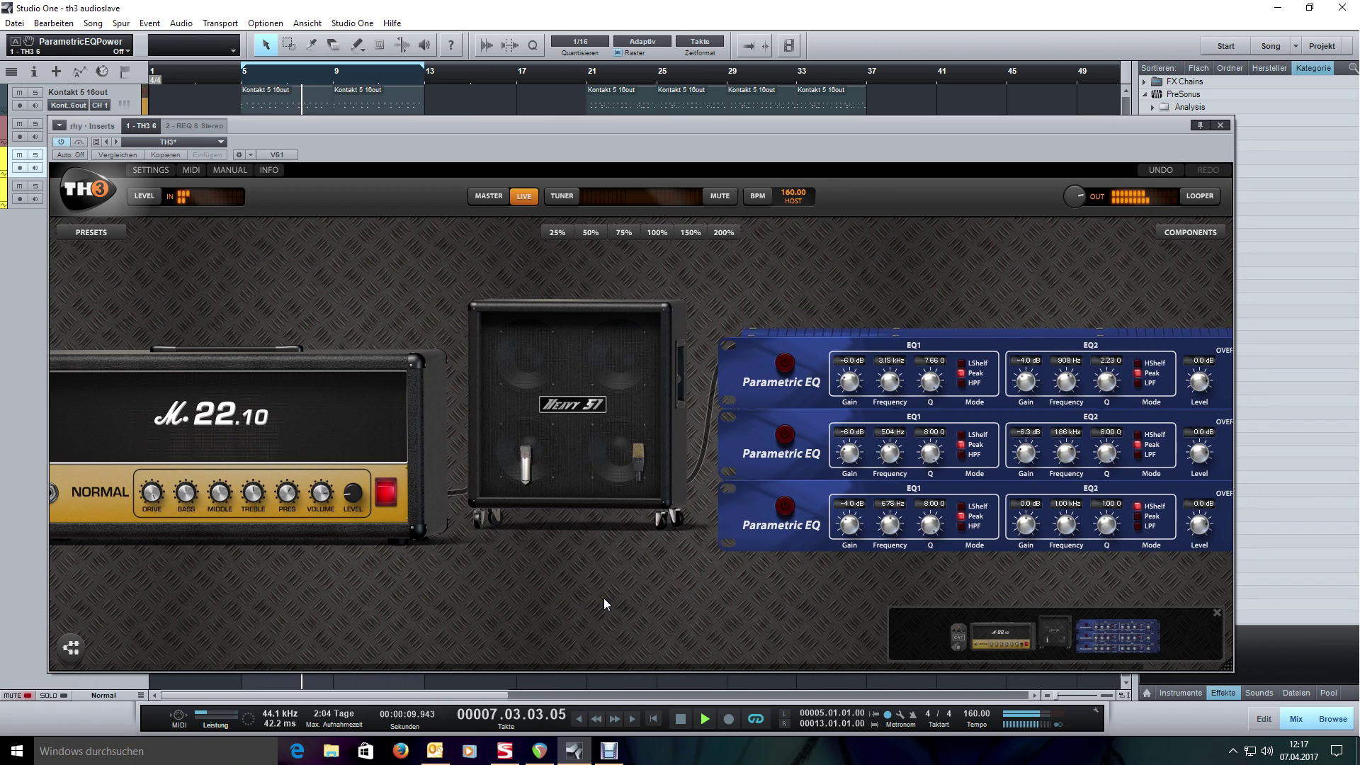
mouse_move(728, 526)
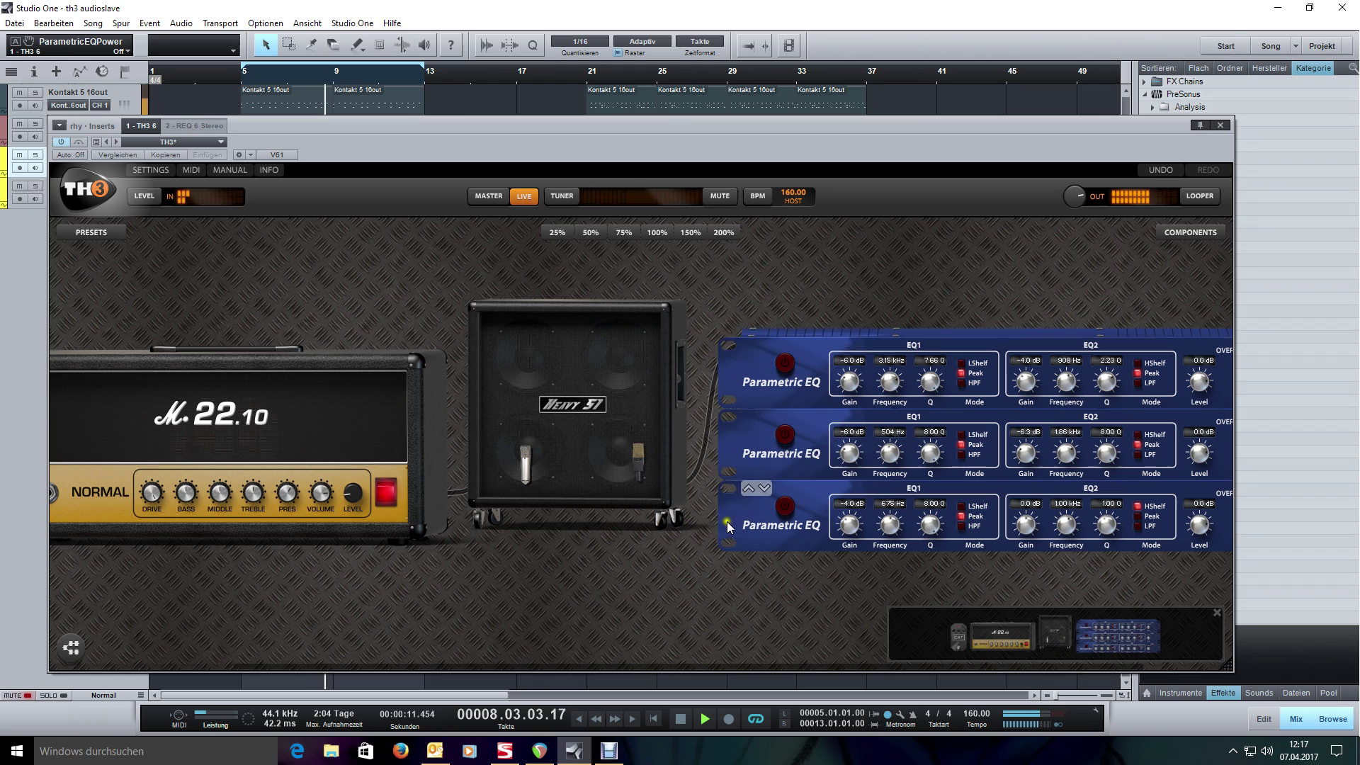
left_click(785, 363)
left_click(784, 434)
left_click(782, 508)
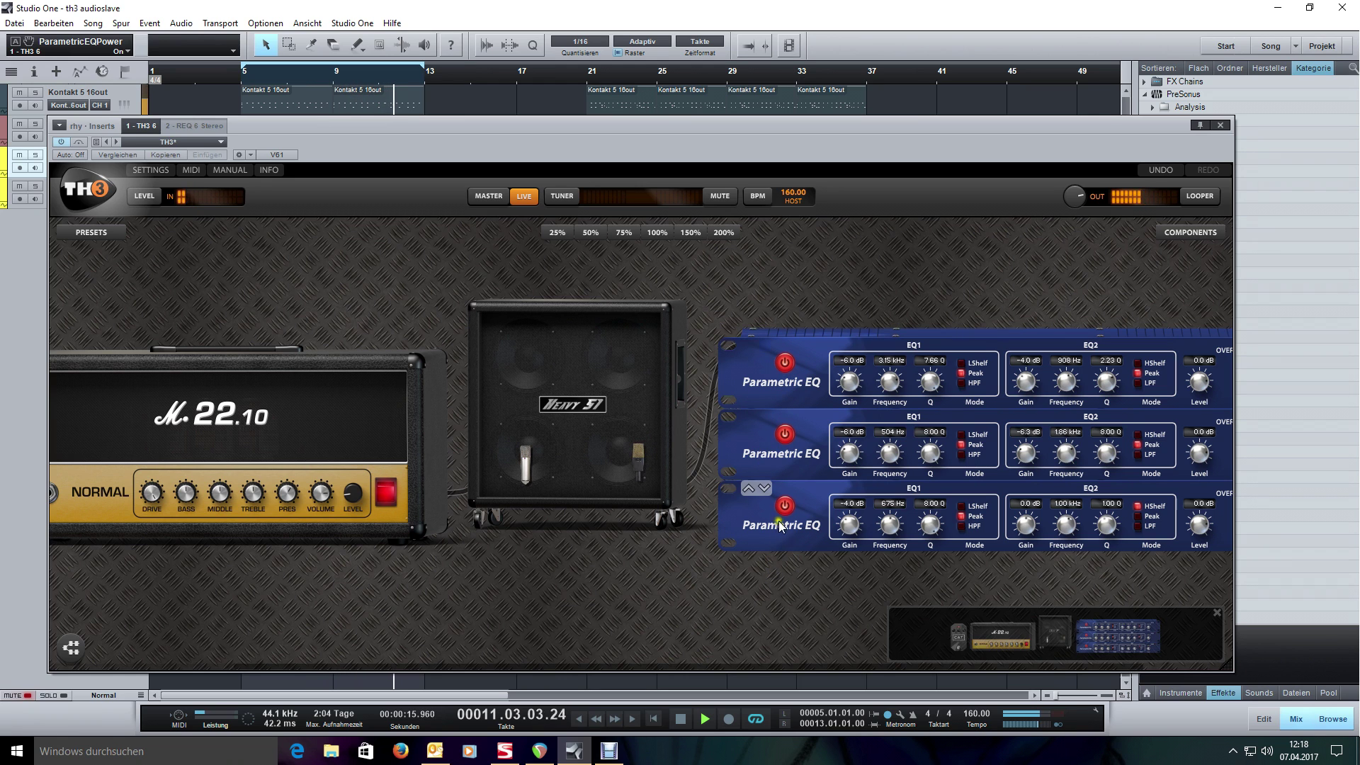
Step: Bypass and re-engage all three Parametric EQs once more to compare the tone in the mix
left_click(784, 363)
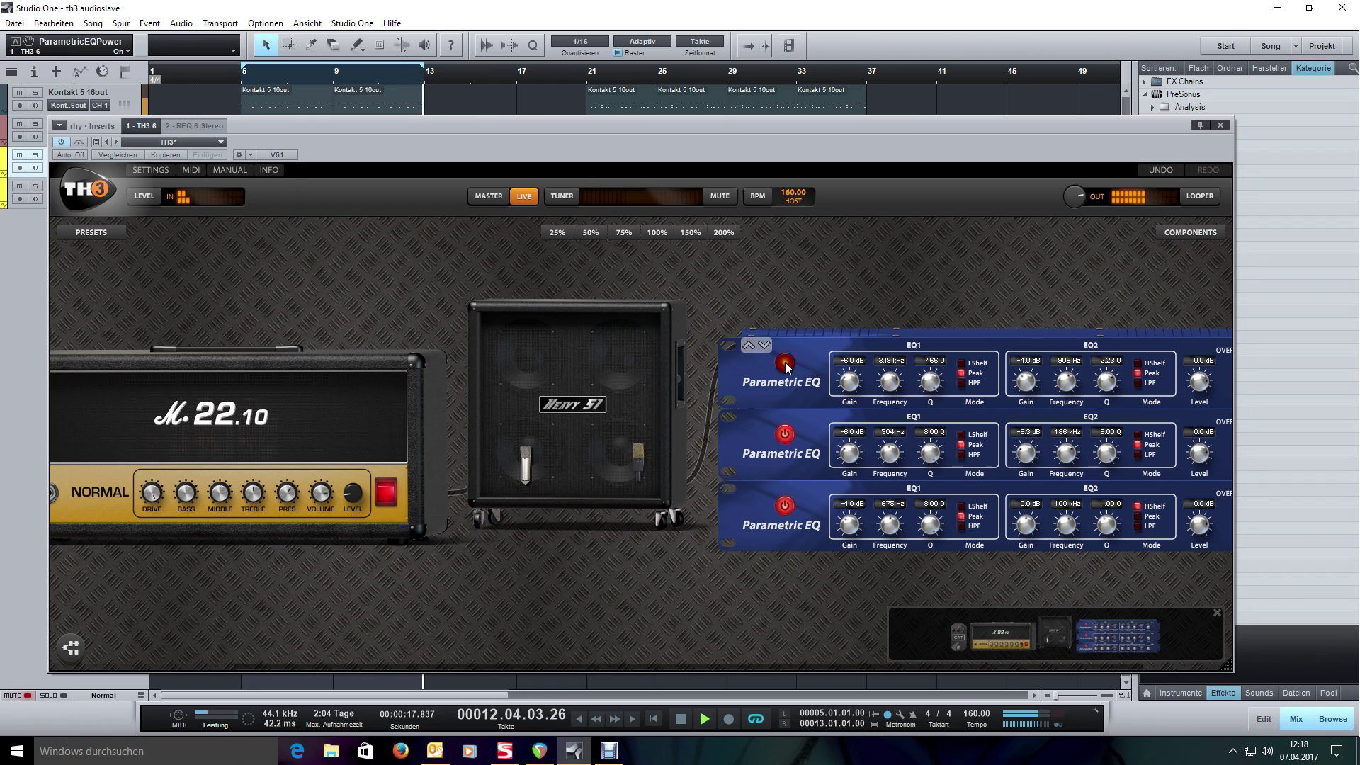
left_click(784, 434)
left_click(785, 506)
left_click(785, 364)
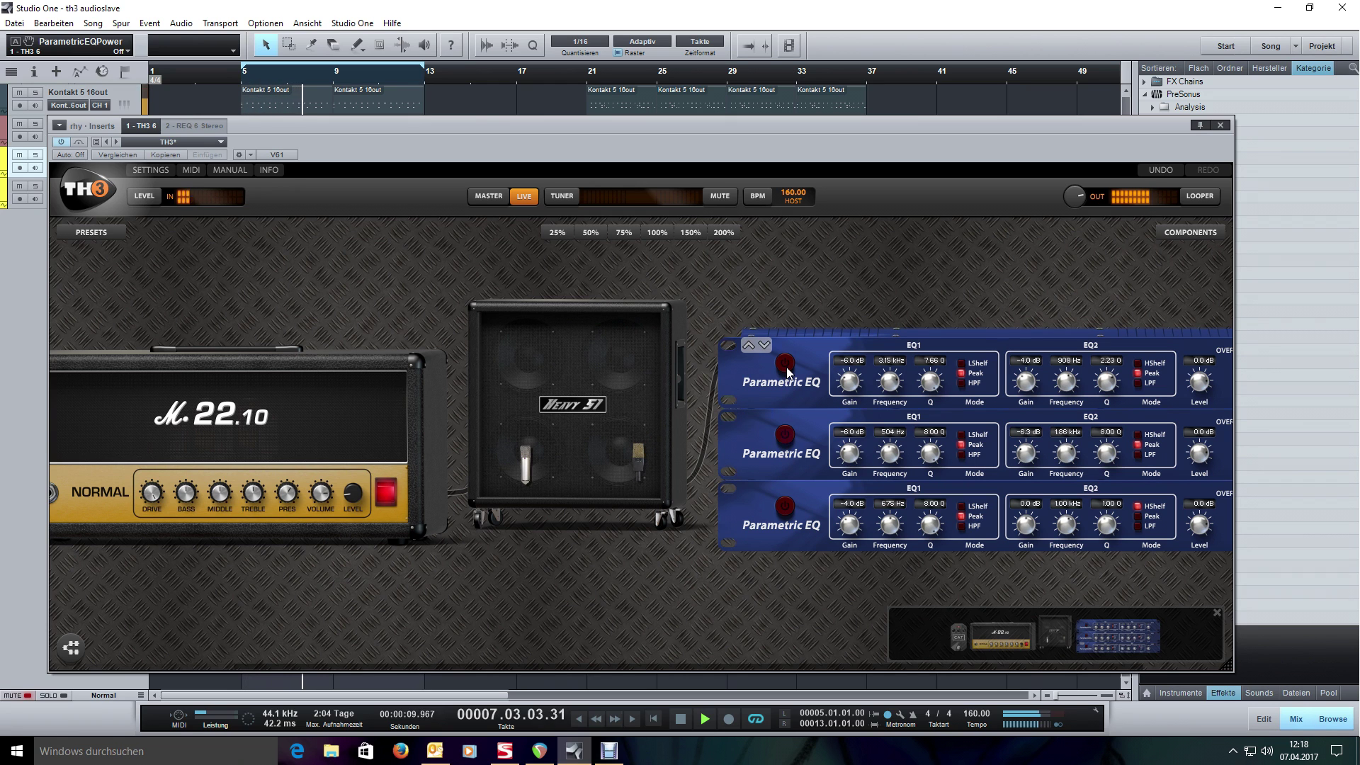
left_click(786, 366)
left_click(785, 434)
left_click(784, 505)
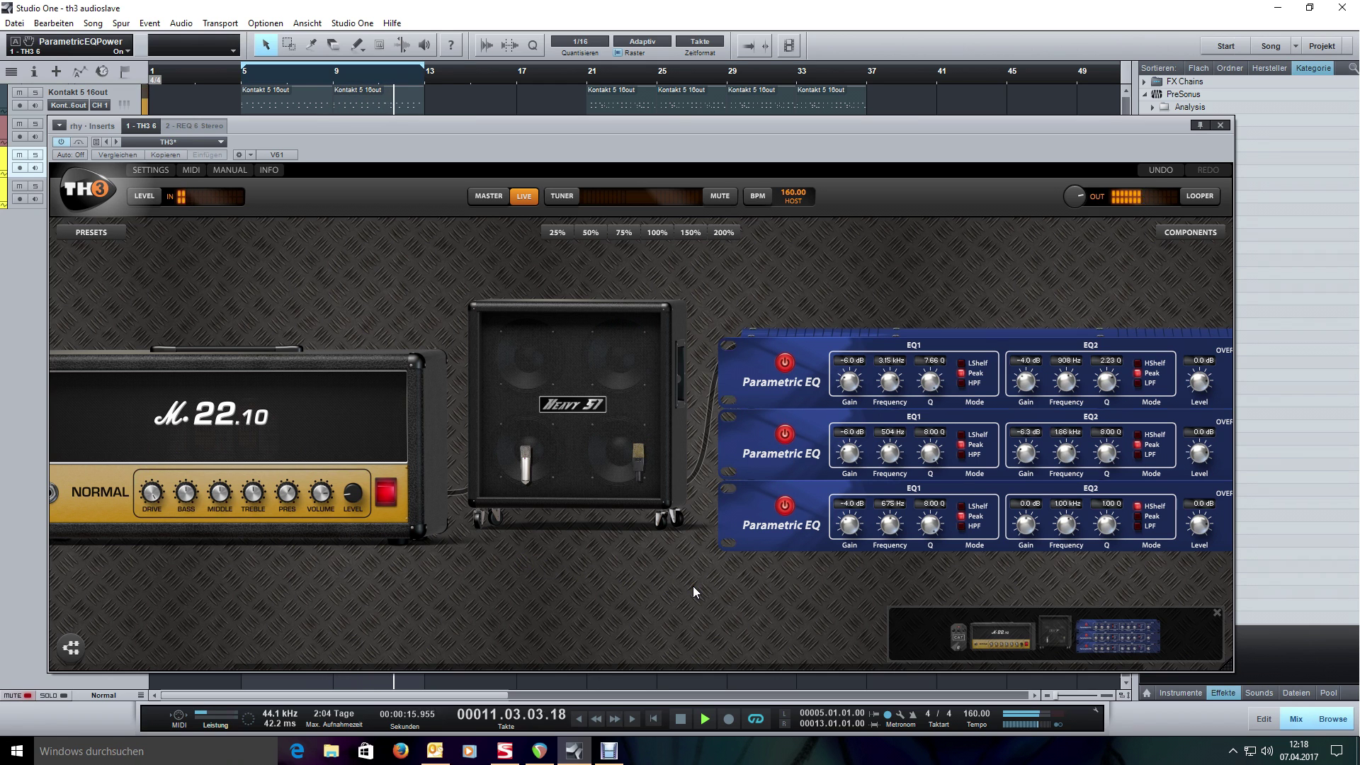
left_click_drag(693, 585, 575, 595)
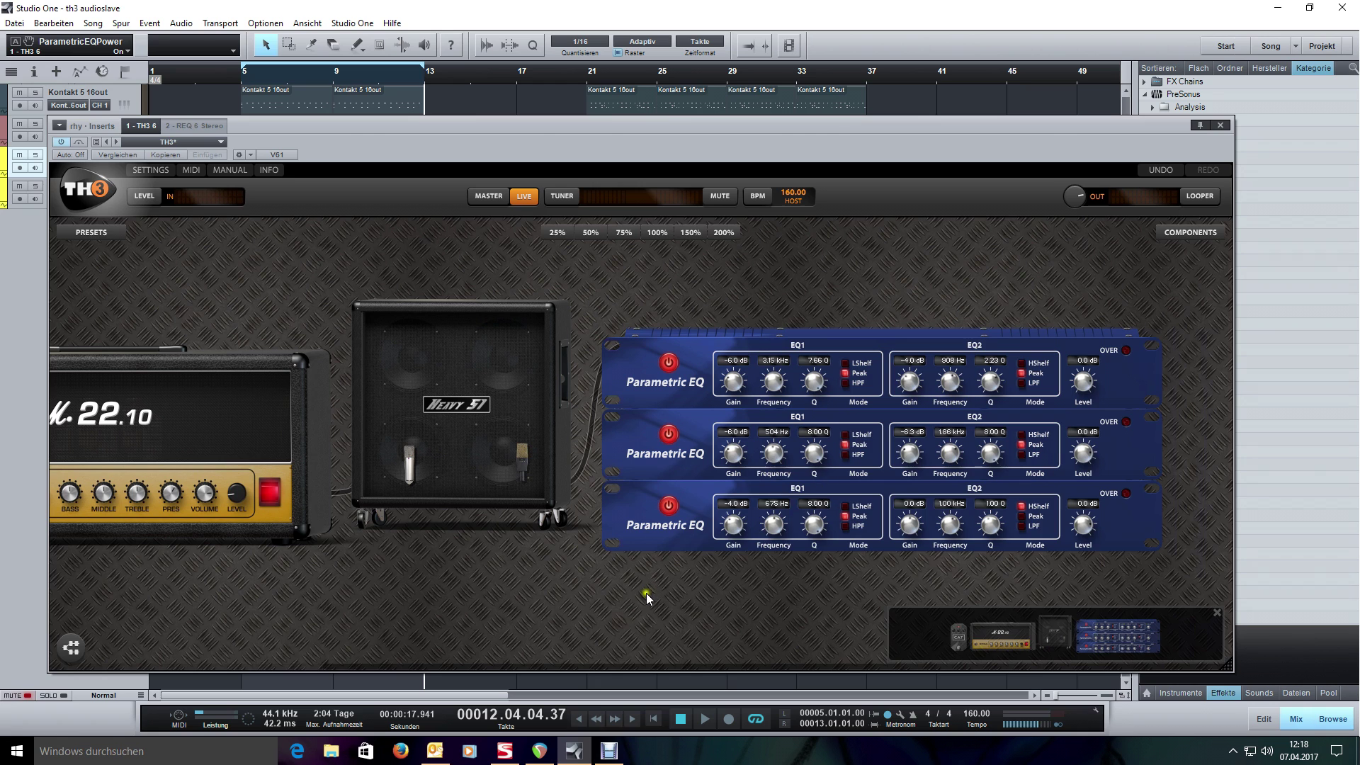
left_click_drag(646, 593, 735, 590)
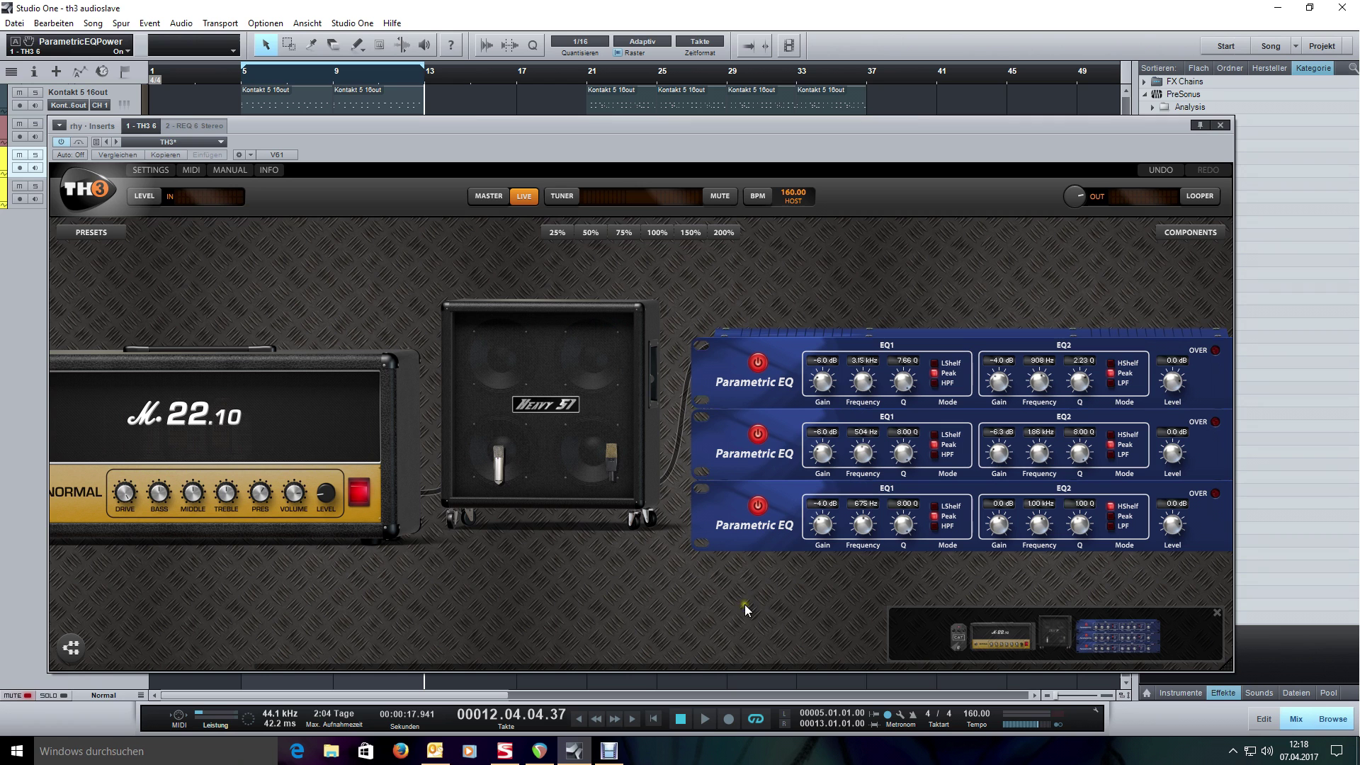
mouse_move(580, 596)
left_mouse_down()
mouse_move(774, 576)
mouse_move(588, 599)
left_mouse_up()
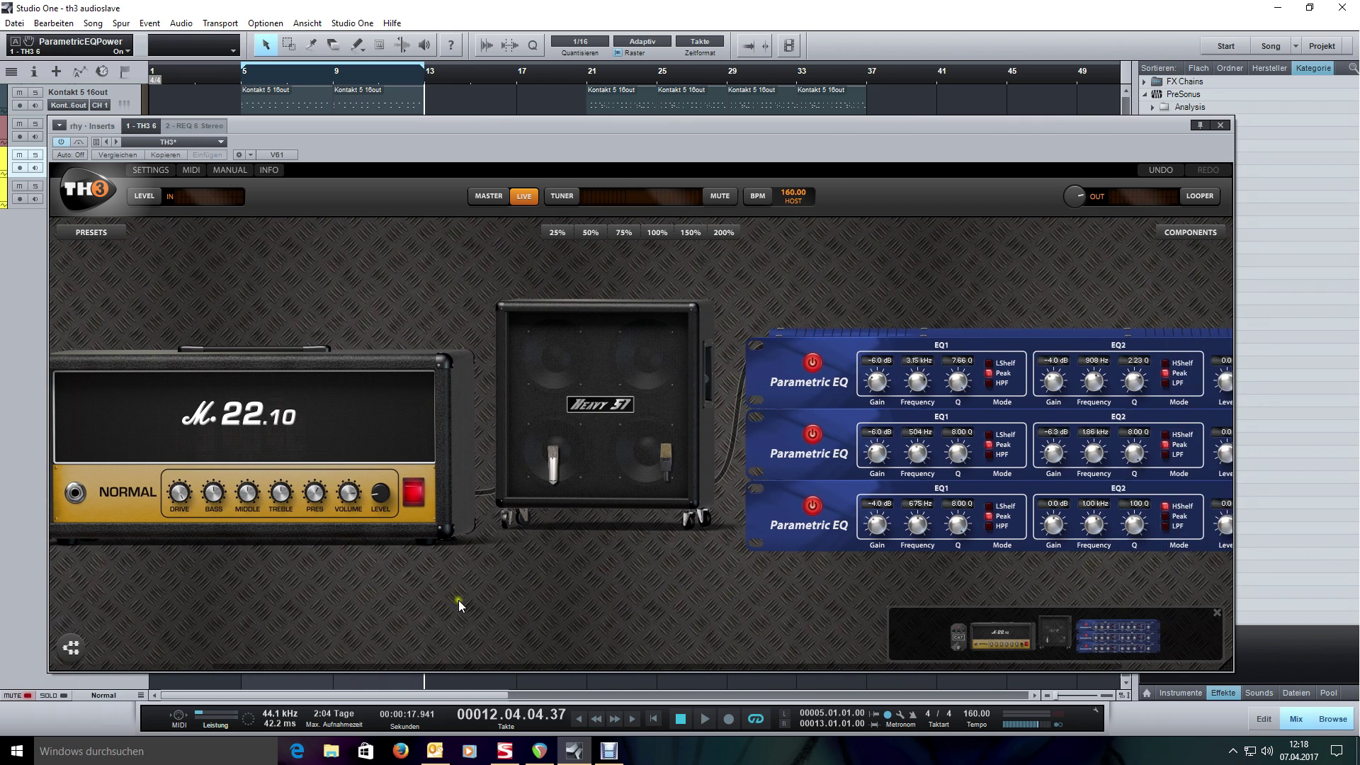
Step: Review the CAT pedal, the amp's drive and presence settings, and the cabinet's microphone choices
left_click_drag(458, 601, 731, 584)
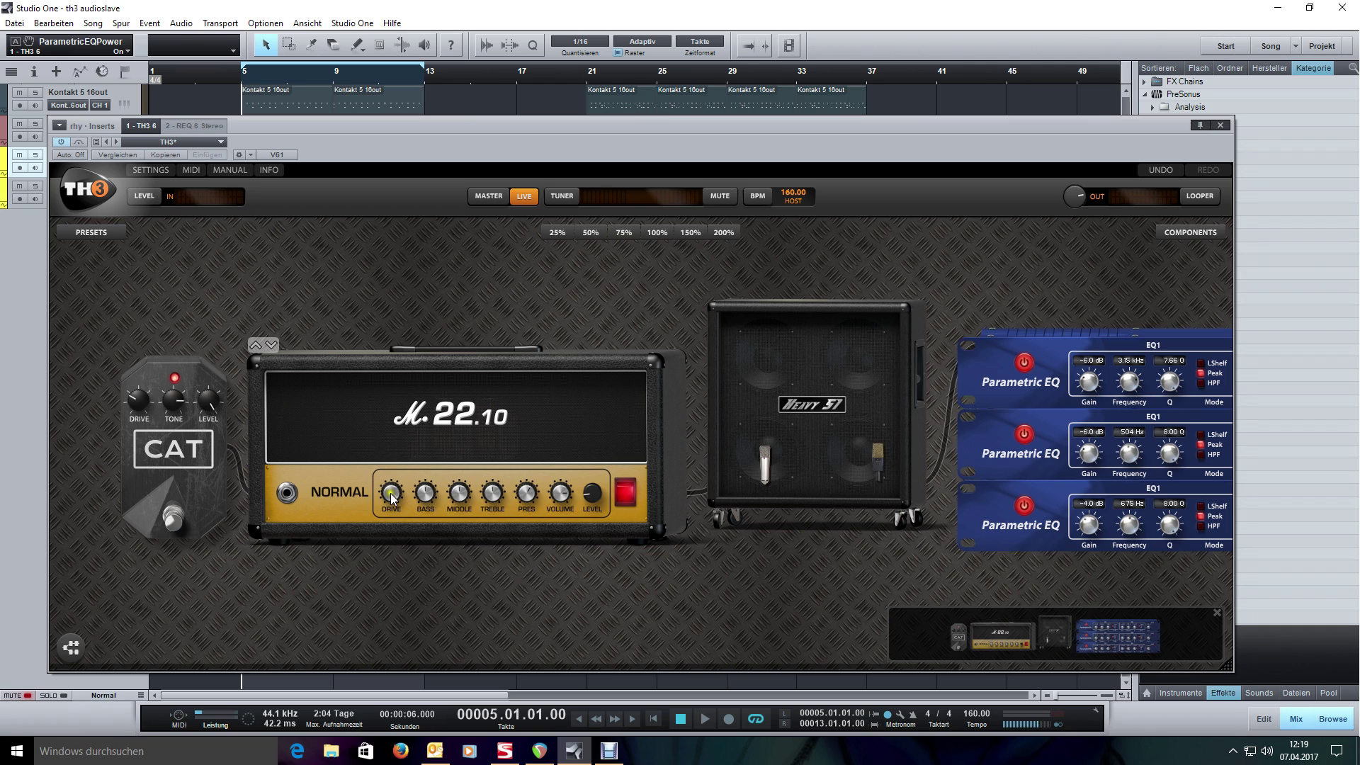
mouse_move(177, 405)
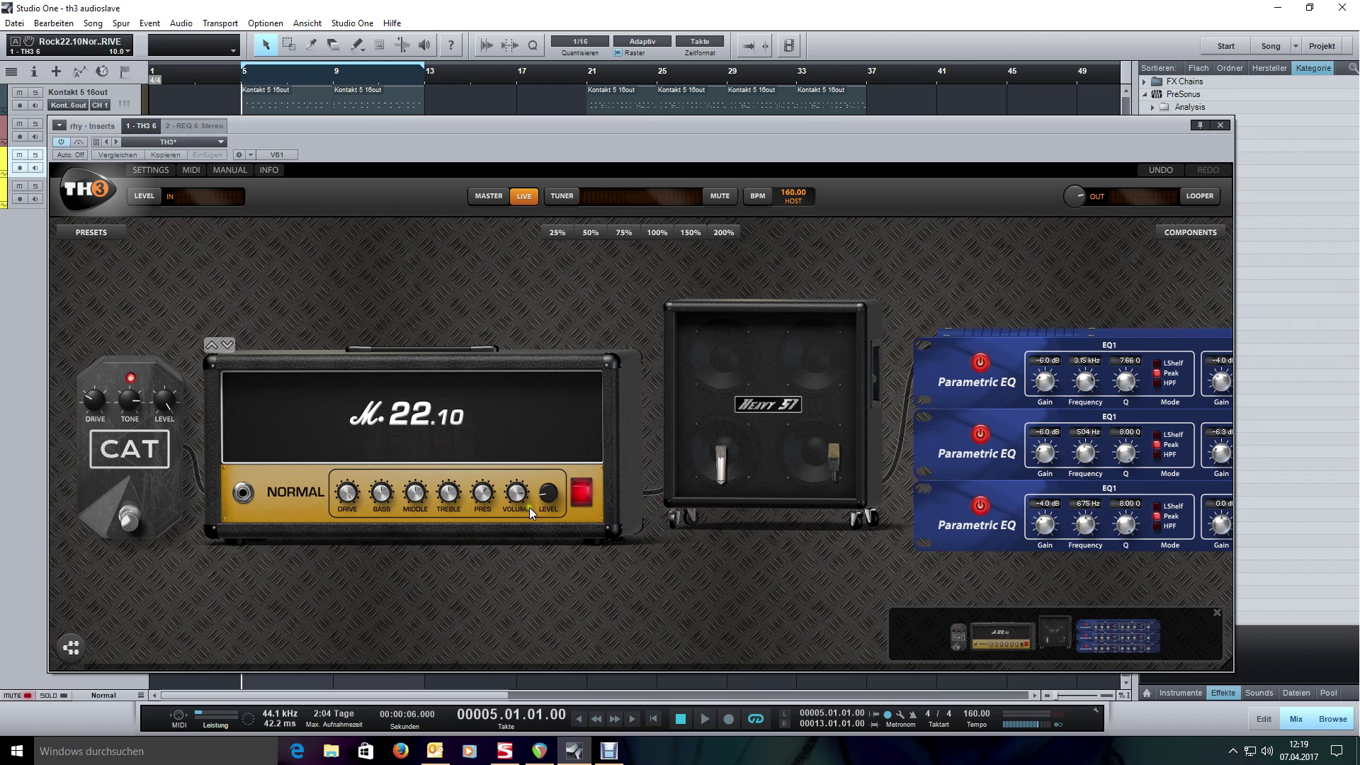
left_click(483, 495)
left_click_drag(853, 601, 562, 580)
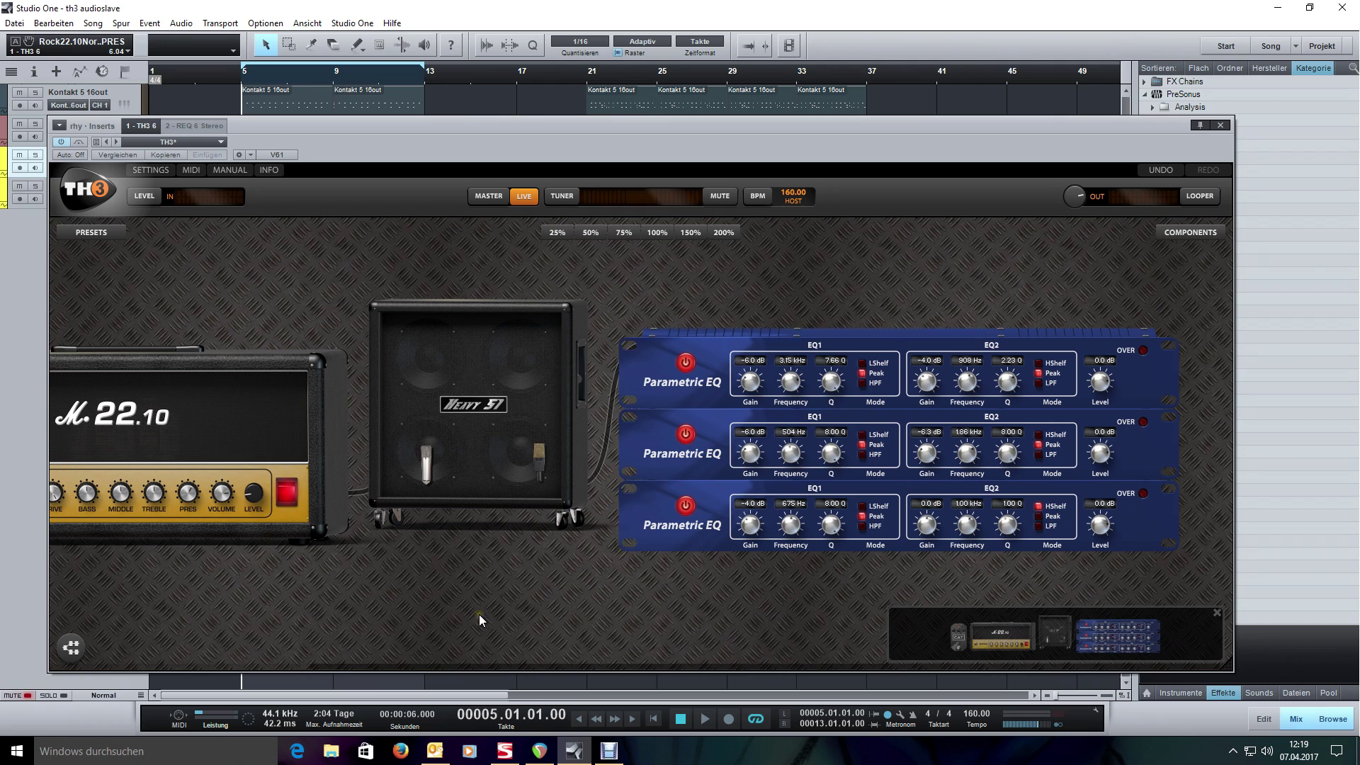
mouse_move(477, 411)
left_click(428, 469)
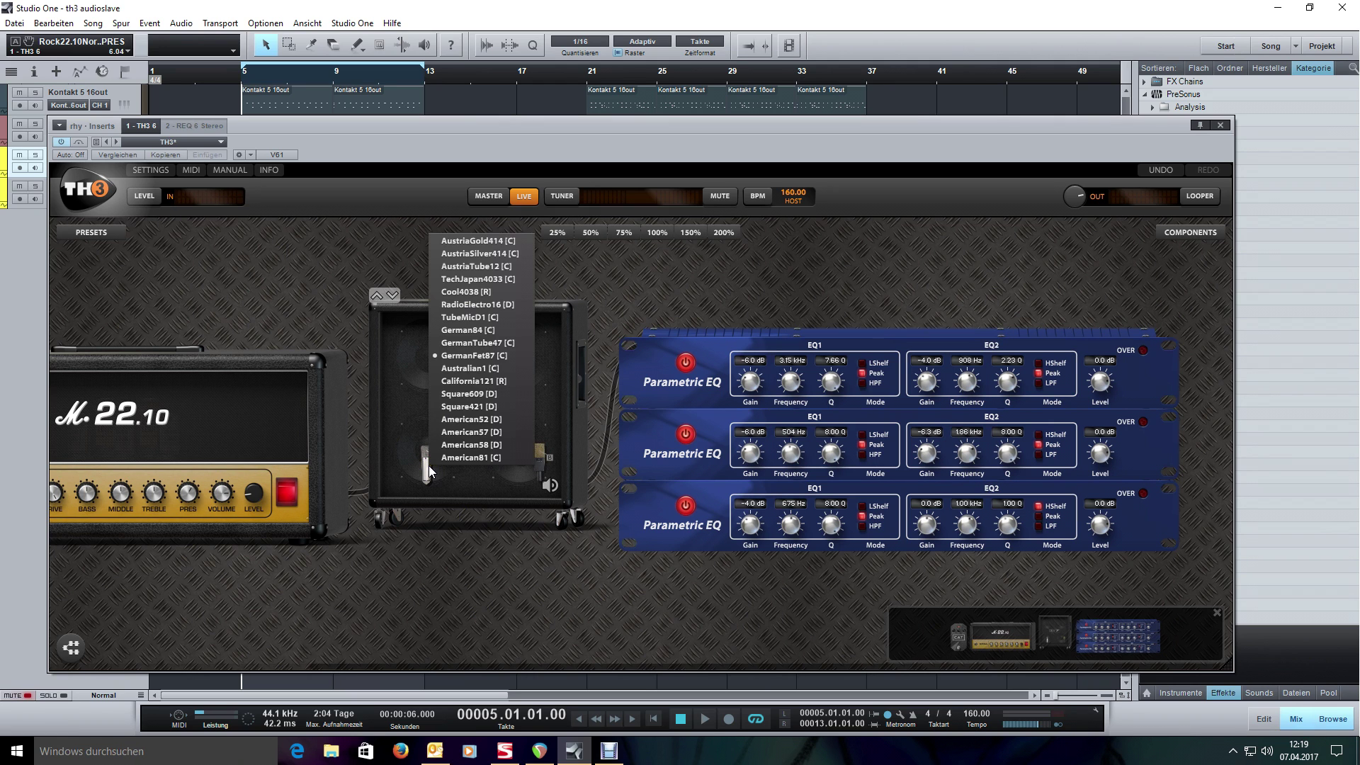
left_click(480, 564)
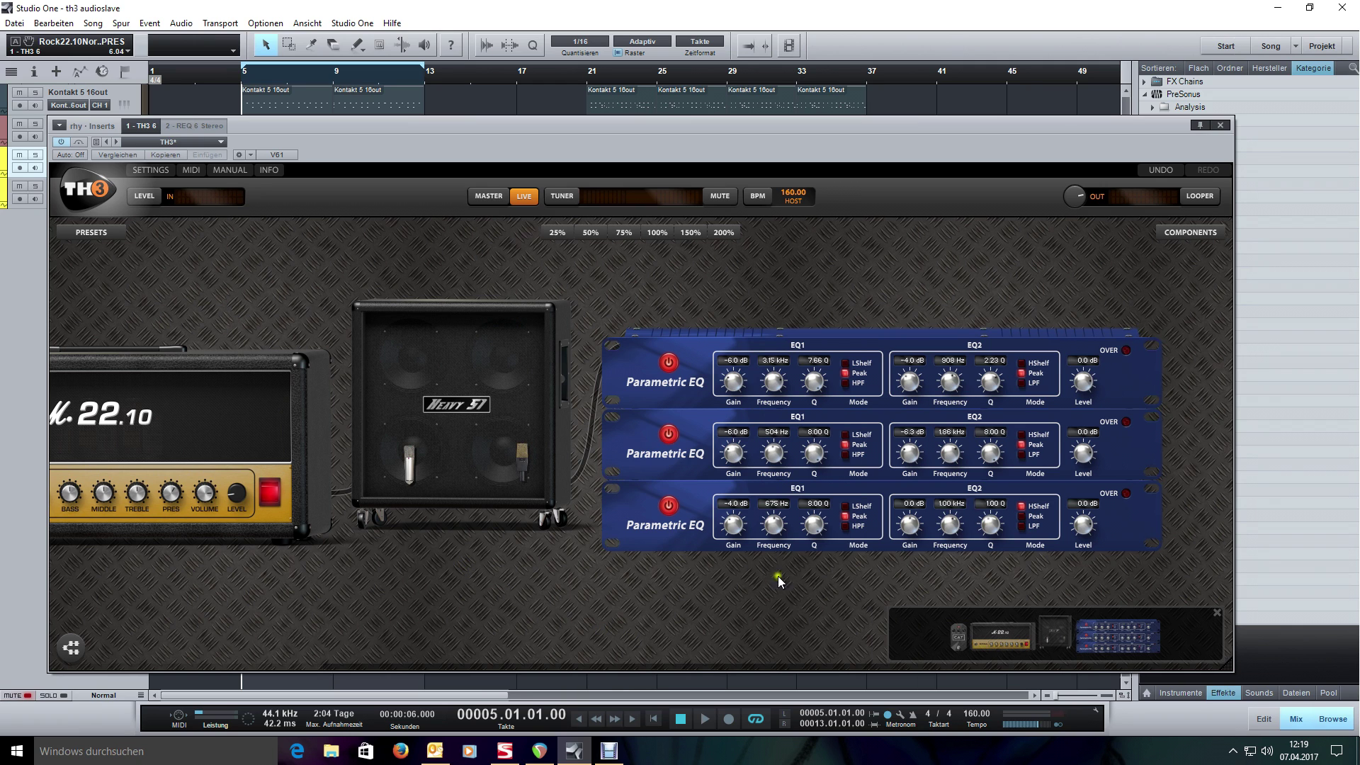
Step: Set the Q of the first Parametric EQ's EQ1 band to 8.00
mouse_move(669, 410)
key("ctrl+z")
left_click_drag(747, 597, 666, 588)
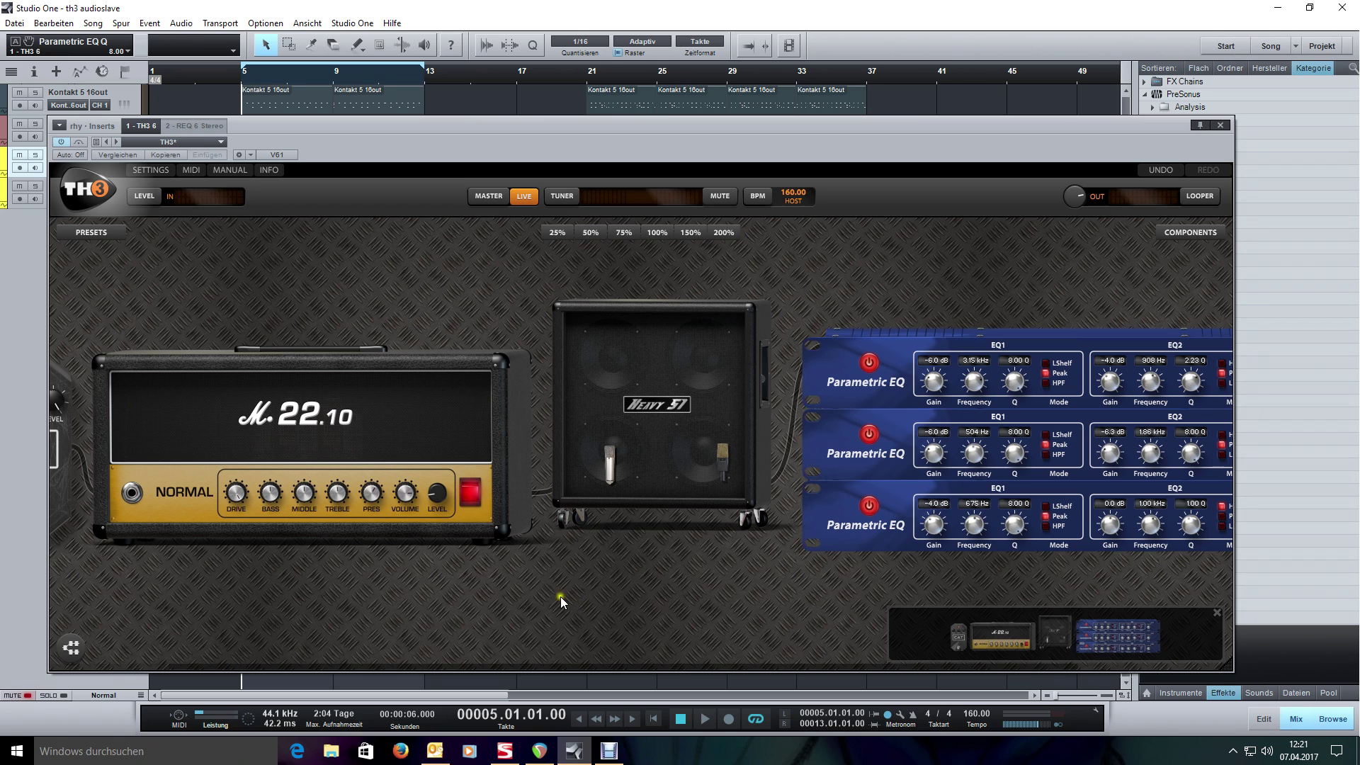
left_click_drag(541, 589, 767, 583)
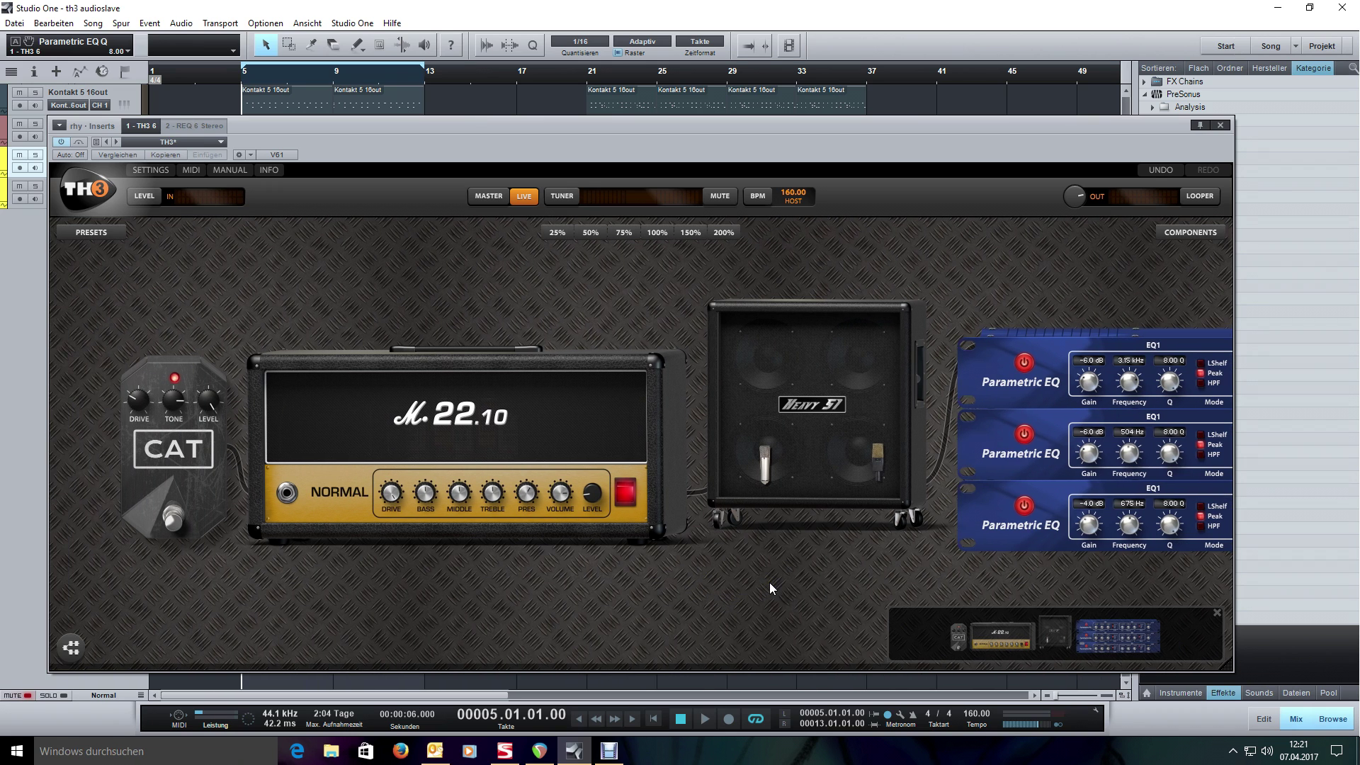